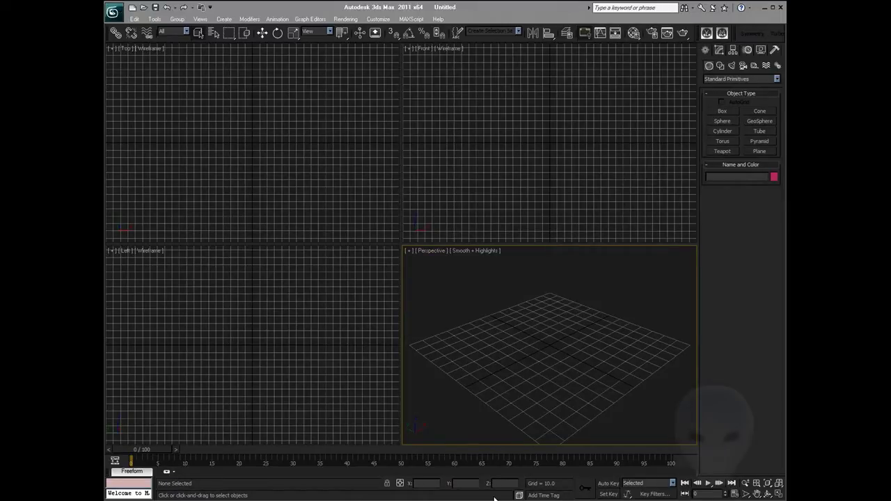
- Review the Translucency plugin notes in Tuts.txt, covering the 32-bit and 64-bit download links and the 3ds Max 2011 plugins path
key(alt+Tab)
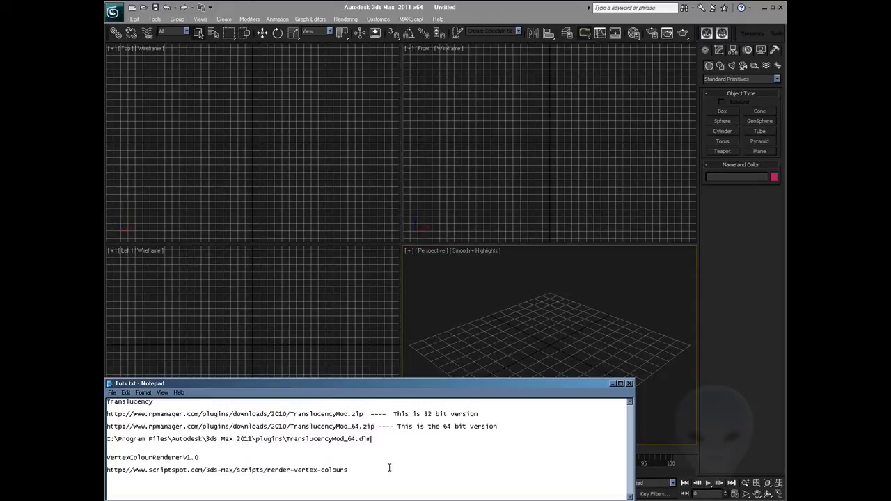
drag(150, 402, 107, 403)
key(Down)
drag(114, 415, 261, 419)
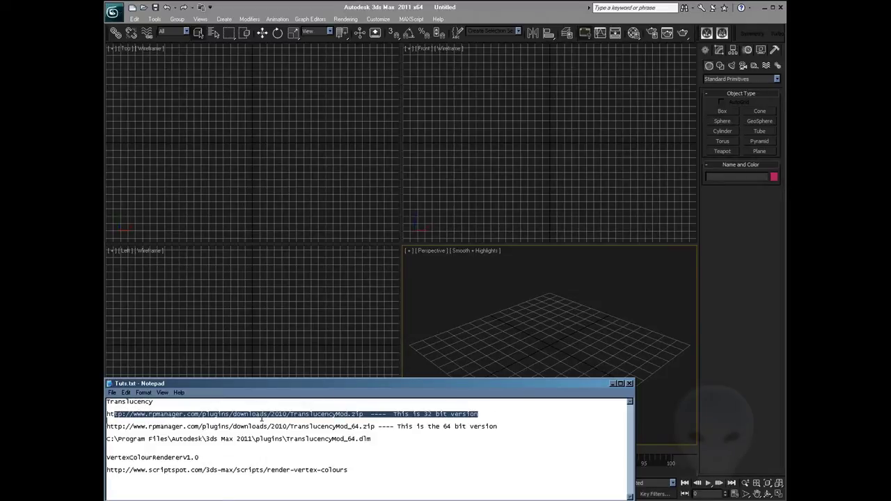
click(502, 437)
drag(471, 427, 206, 439)
click(486, 427)
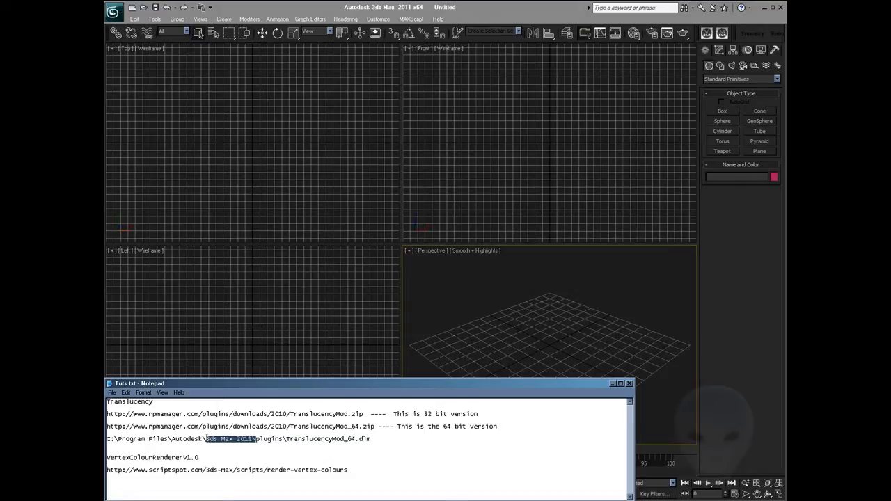
click(250, 440)
drag(382, 439, 116, 401)
- Review the VertexColourRendererV1.0 script link in the notes, and return to the 3ds Max scene
click(347, 471)
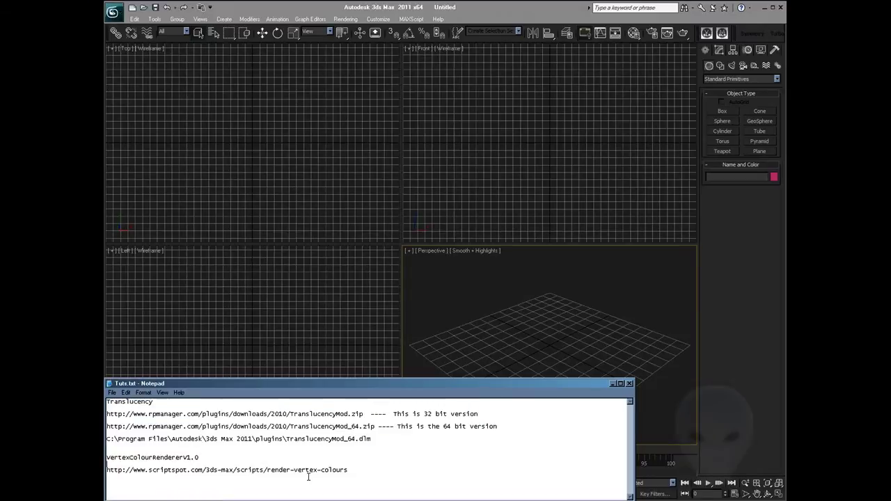
drag(347, 471, 107, 471)
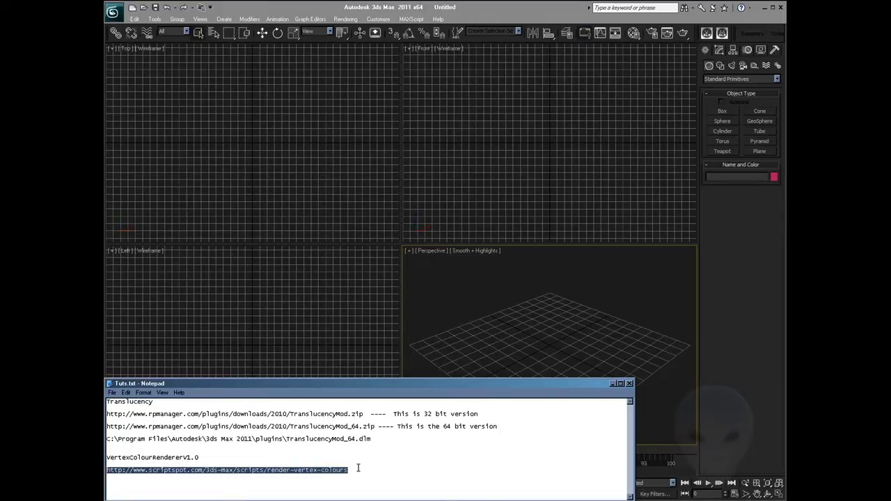
drag(358, 470, 259, 469)
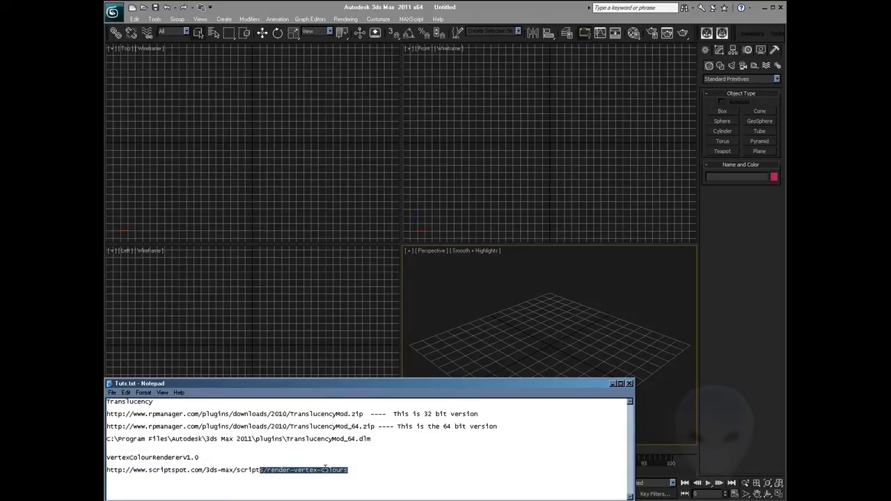
click(353, 471)
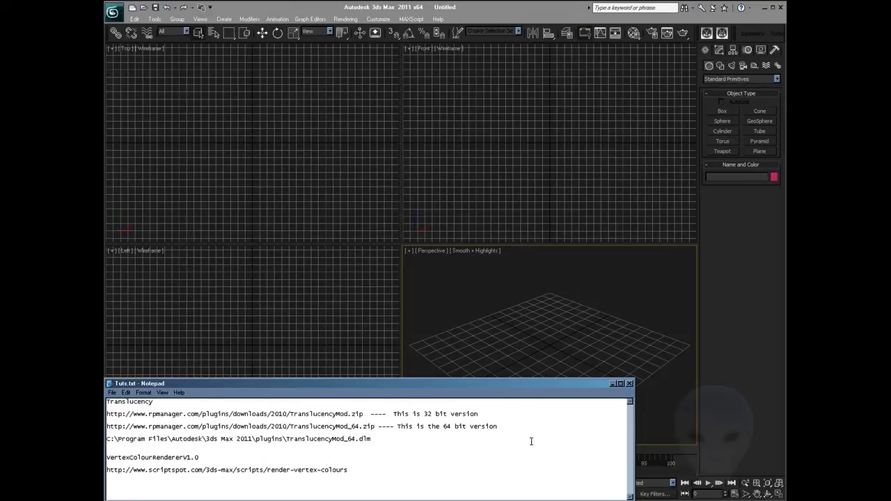
click(612, 384)
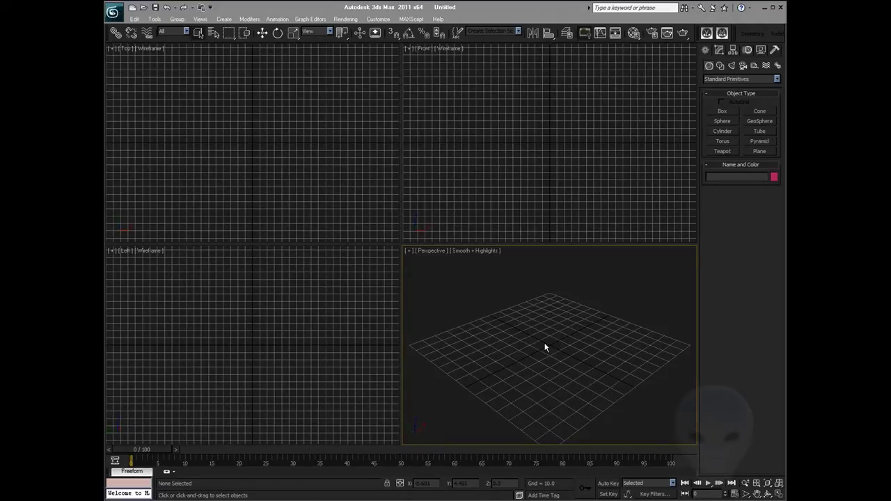
- Create a sphere with a radius of about 11.2 near the grid centre and maximize the Perspective viewport
click(721, 121)
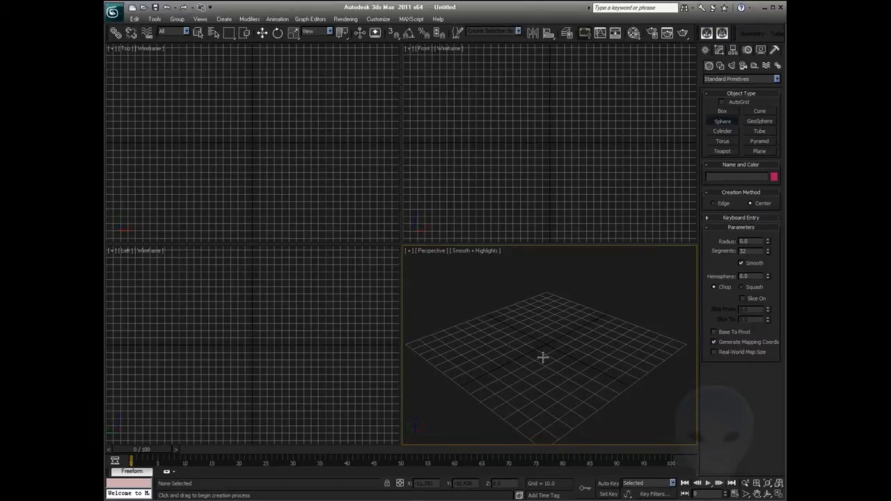
mouse_move(546, 341)
mouse_down()
mouse_move(545, 356)
mouse_move(550, 349)
mouse_up()
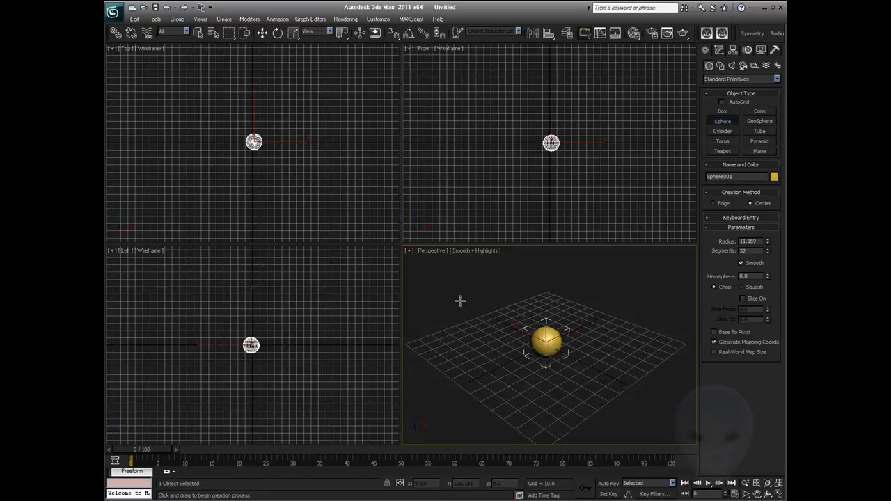
click(262, 37)
key(alt+w)
alt+middle_drag(420, 300, 419, 299)
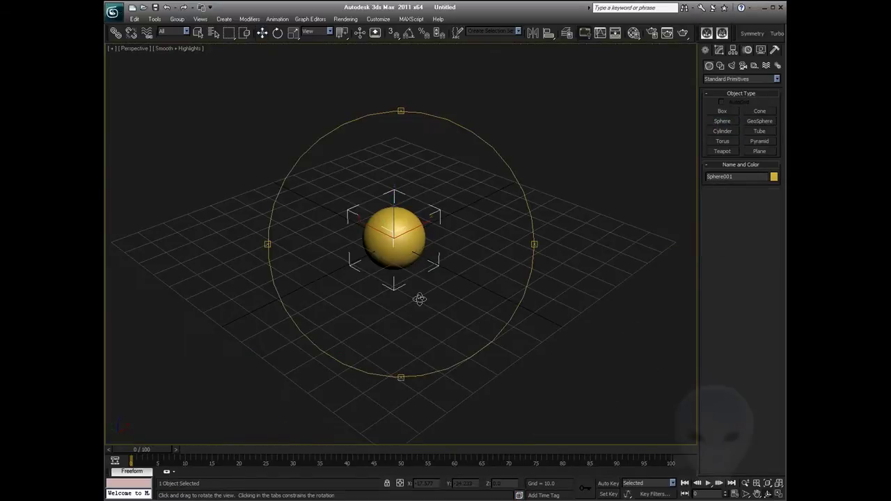
scroll(416, 266, up, 8)
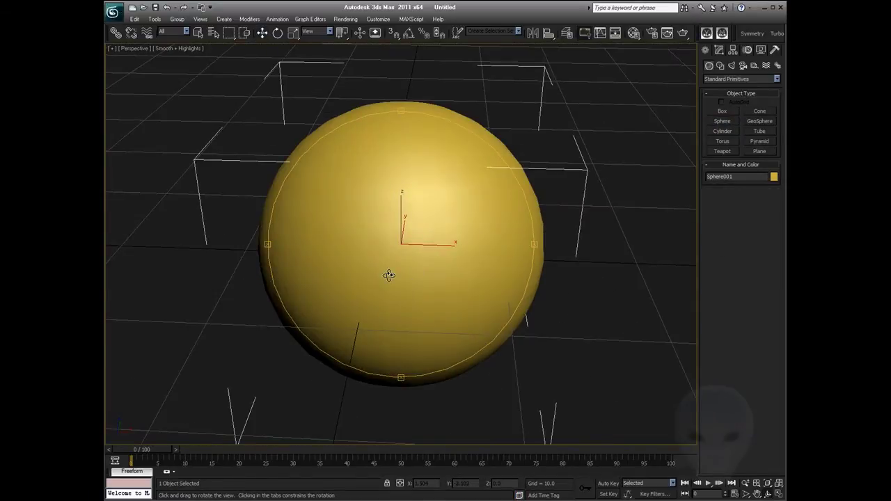
scroll(388, 275, down, 3)
alt+middle_drag(388, 275, 428, 270)
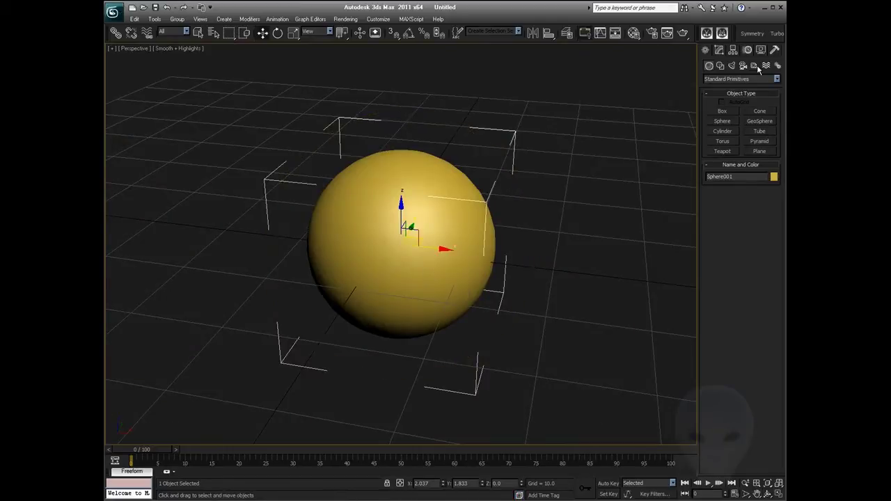
- Centre the sphere at X 0, Y 0 and turn on edged faces in the viewport
click(719, 49)
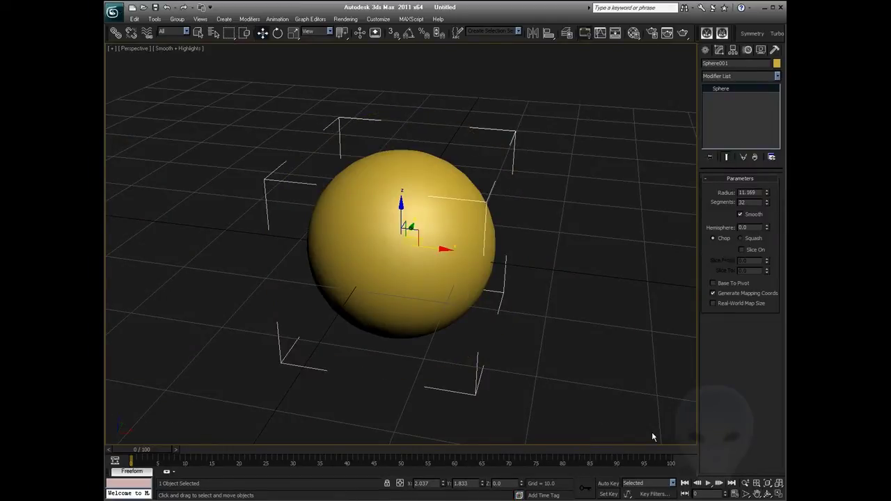
right_click(443, 484)
right_click(482, 484)
middle_drag(494, 324, 497, 318)
alt+middle_drag(424, 271, 410, 243)
key(F4)
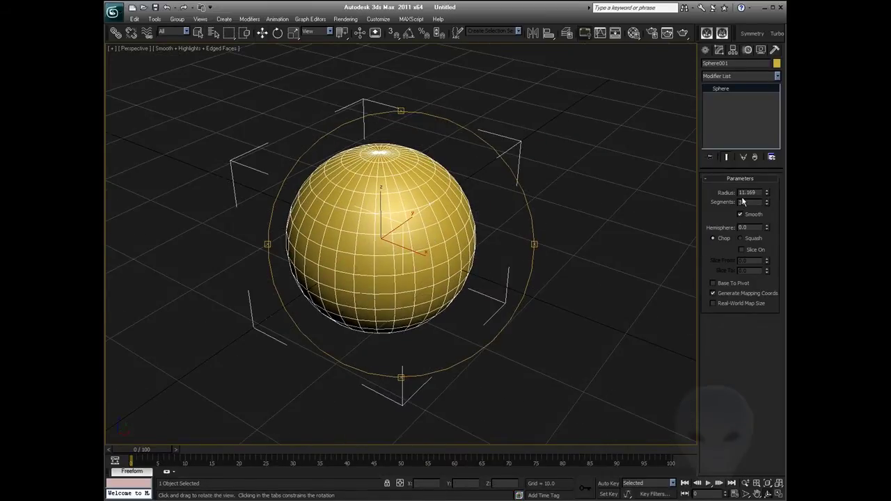
- Clone the sphere as three overlapping copies at about X 12.3, Y 0; X 6.1, Y 12.8; and X 20.9, Y -8
scroll(530, 328, down, 5)
scroll(412, 250, up, 4)
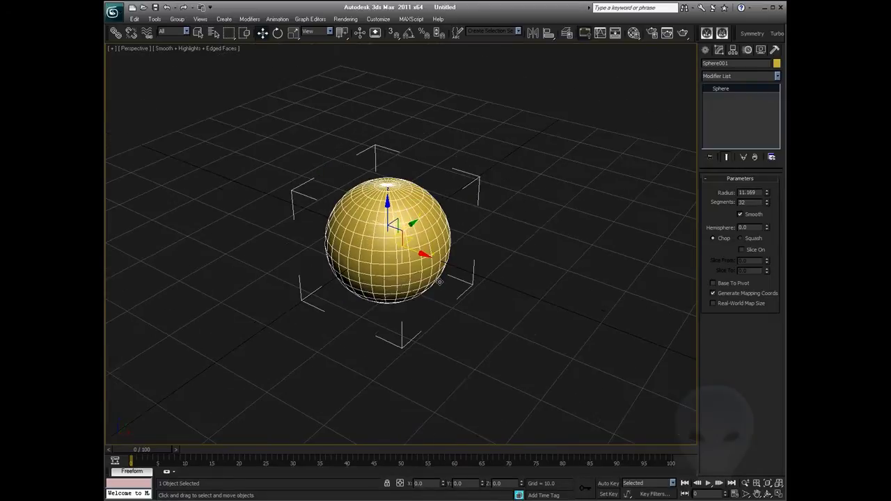
mouse_move(414, 252)
shift+mouse_down()
mouse_move(473, 266)
mouse_move(485, 282)
shift+mouse_up()
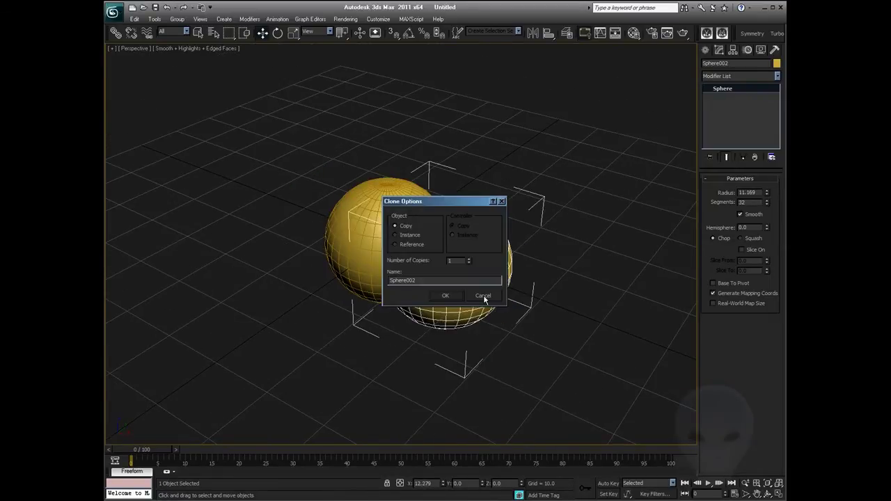
click(445, 296)
mouse_move(463, 249)
shift+mouse_down()
mouse_move(507, 238)
mouse_move(457, 184)
shift+mouse_up()
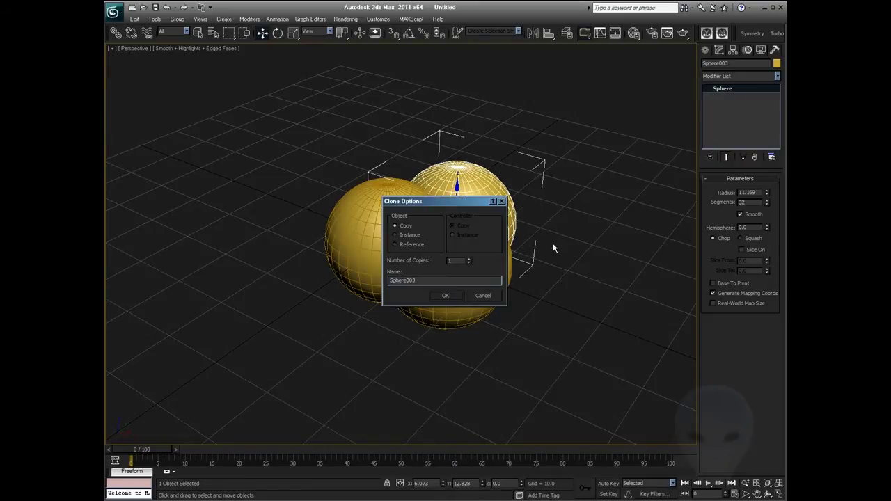
click(445, 295)
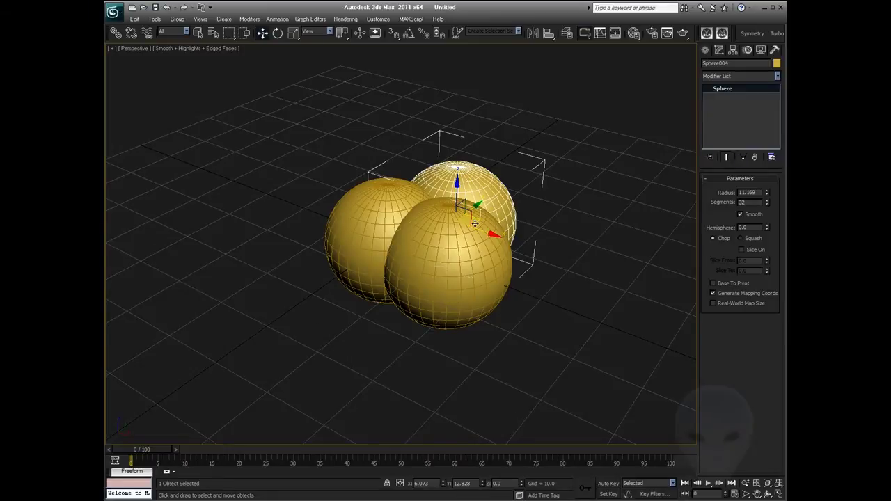
mouse_move(474, 222)
shift+mouse_down()
mouse_move(441, 340)
mouse_move(424, 294)
mouse_move(483, 307)
shift+mouse_up()
click(446, 296)
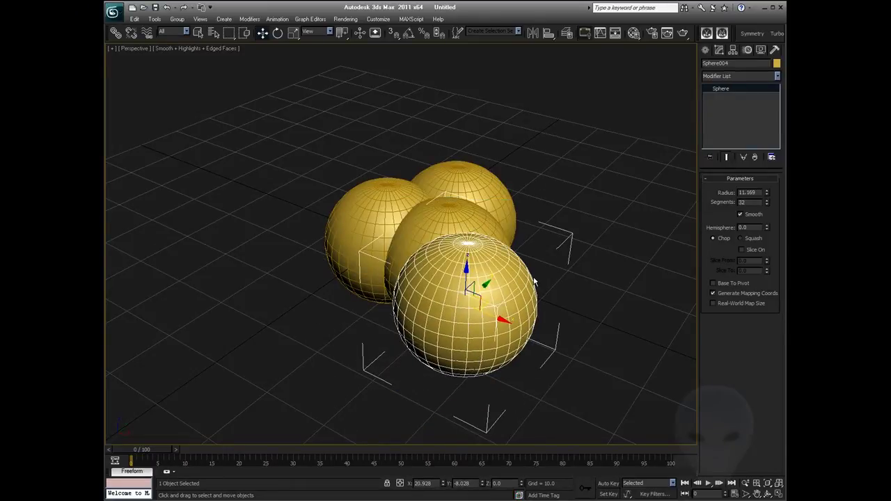
- Clone three further sphere copies at about X 26.3, Y 5.7; X 21.7, Y 18.5; and X 37.1, Y 18.5
mouse_move(473, 298)
shift+mouse_down()
mouse_move(590, 289)
mouse_move(558, 277)
mouse_move(540, 347)
shift+mouse_up()
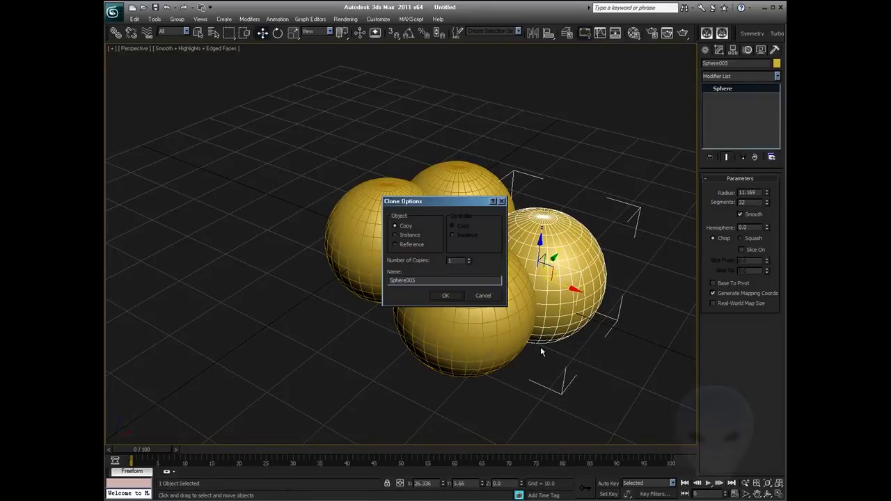
click(453, 298)
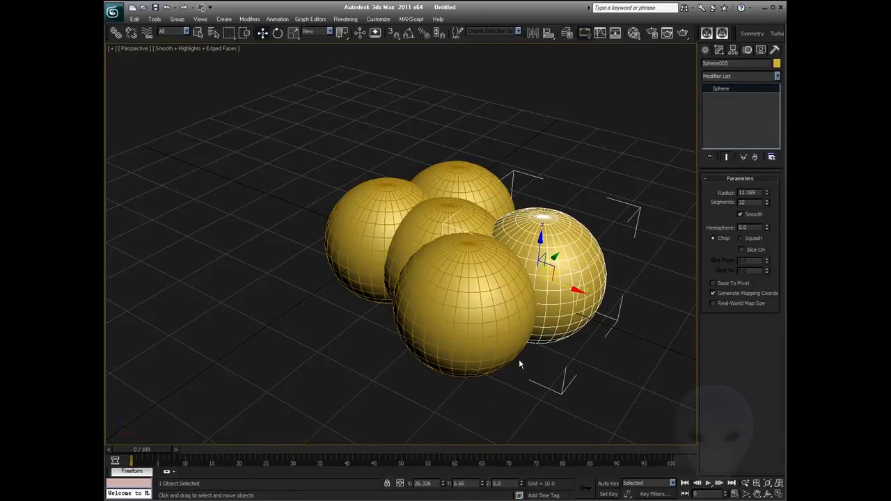
alt+middle_drag(519, 363, 446, 281)
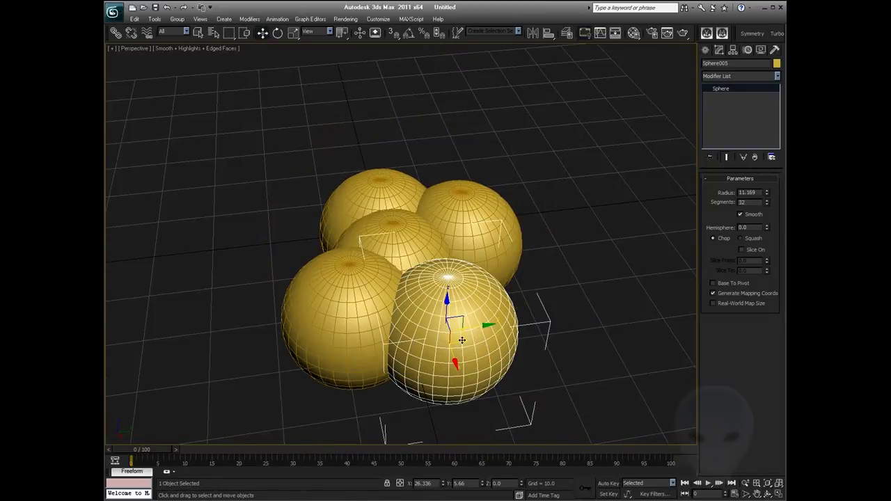
mouse_move(463, 341)
shift+mouse_down()
mouse_move(529, 339)
mouse_move(533, 310)
shift+mouse_up()
click(446, 295)
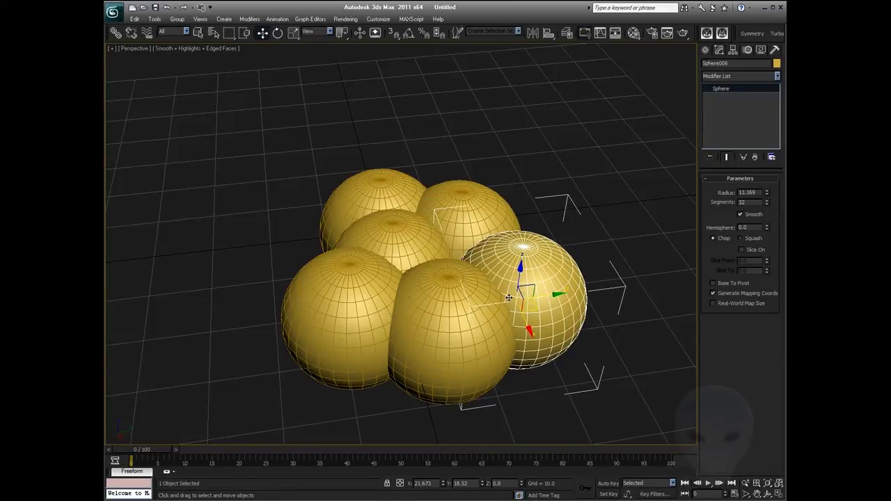
mouse_move(532, 314)
shift+mouse_down()
mouse_move(559, 409)
mouse_move(568, 382)
shift+mouse_up()
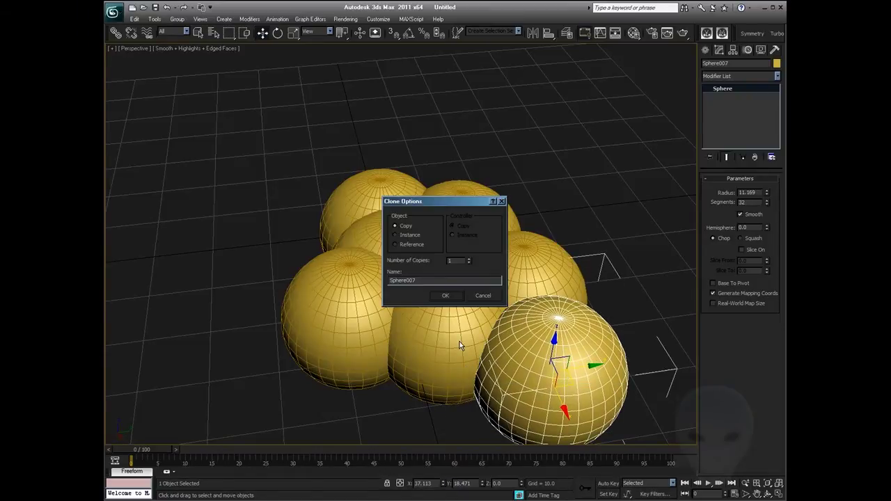
click(446, 296)
- Reduce the radii of four spheres in the cluster by differing amounts to vary their sizes
mouse_move(452, 299)
alt+middle_down()
mouse_move(462, 310)
mouse_move(438, 254)
mouse_move(474, 258)
mouse_move(475, 249)
mouse_move(419, 227)
mouse_move(419, 250)
mouse_move(408, 202)
mouse_move(394, 231)
alt+middle_up()
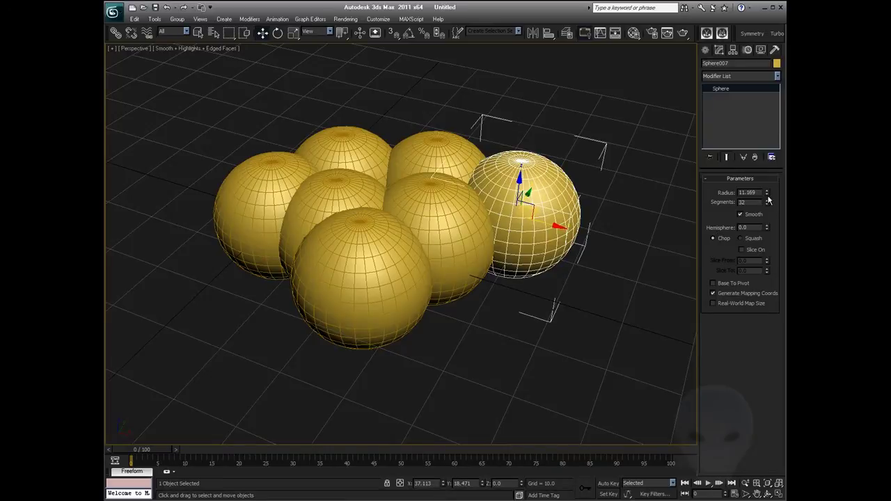
drag(767, 193, 767, 209)
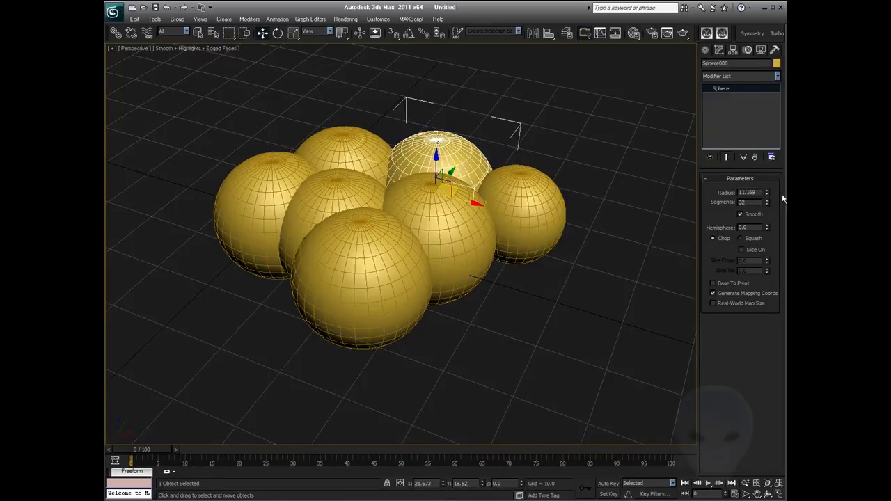
drag(768, 193, 768, 197)
click(324, 198)
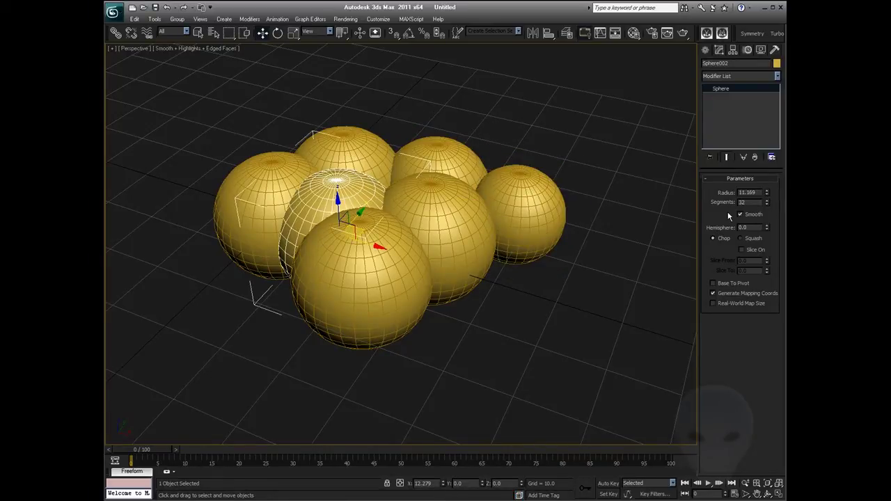
drag(766, 193, 765, 200)
click(486, 256)
click(599, 215)
- Clone all seven spheres as an offset set of copies and raise the copies above the originals
drag(571, 96, 305, 299)
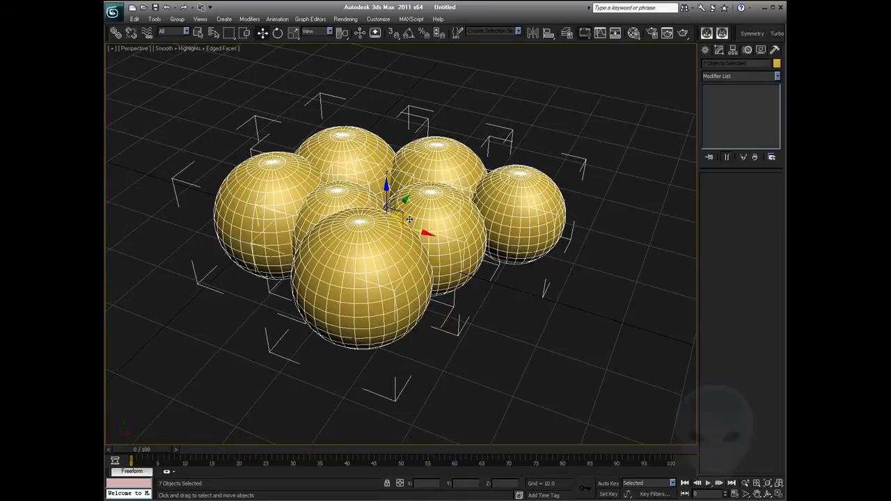
shift+drag(410, 220, 466, 268)
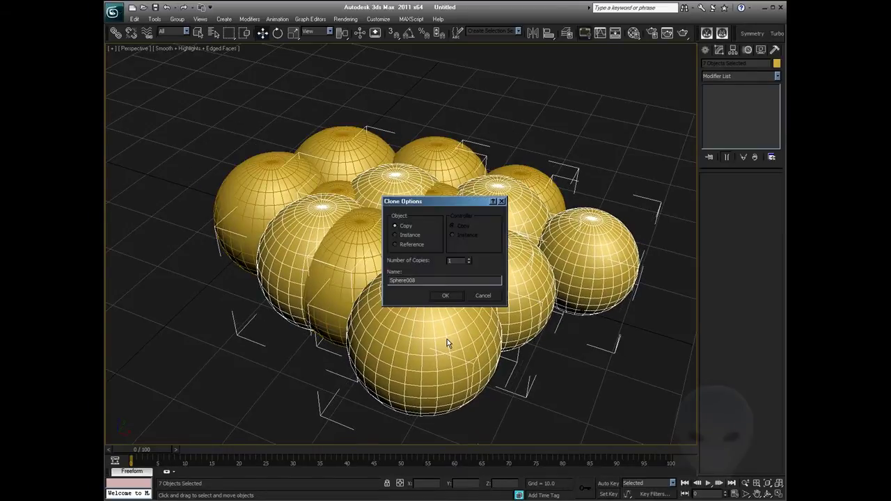
click(447, 294)
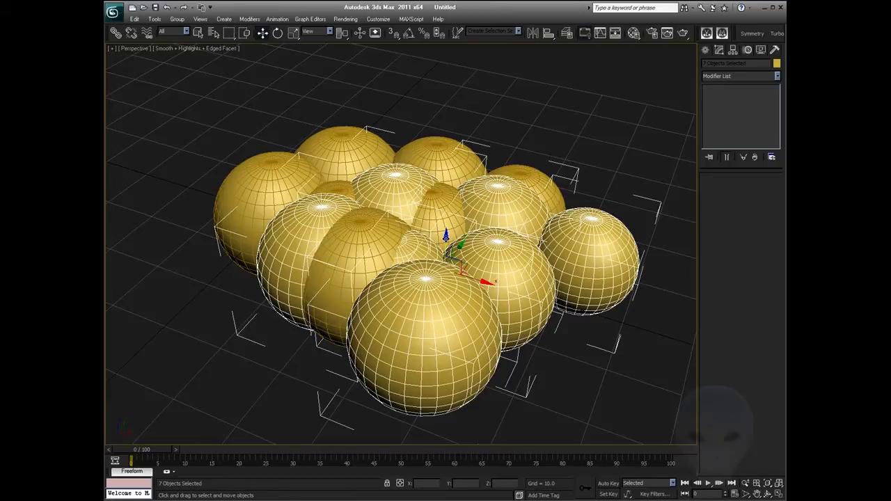
drag(447, 230, 446, 202)
- Examine the stacked sphere cluster from several angles with nothing selected
key(ctrl+r)
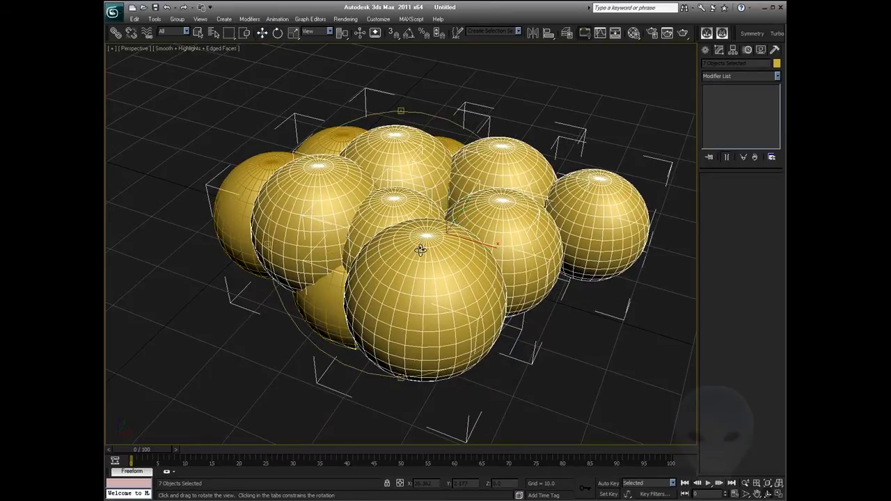
drag(420, 251, 464, 271)
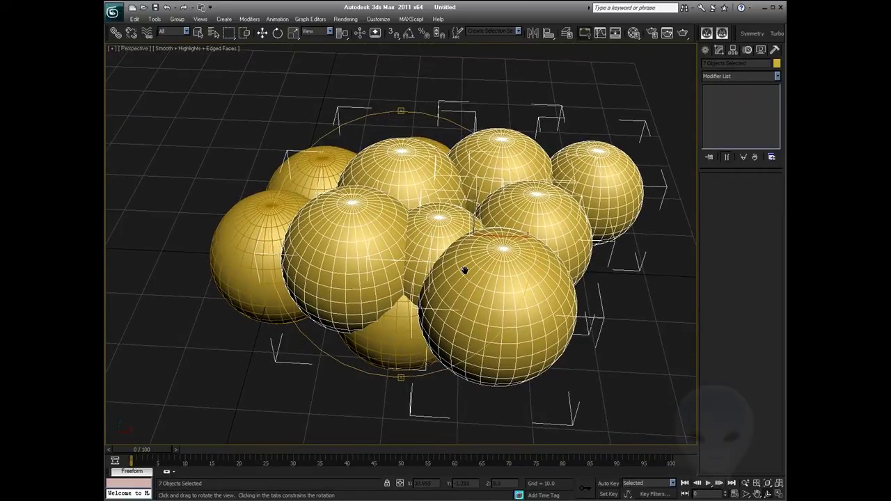
click(263, 33)
alt+middle_drag(425, 225, 446, 215)
click(642, 275)
scroll(608, 278, down, 2)
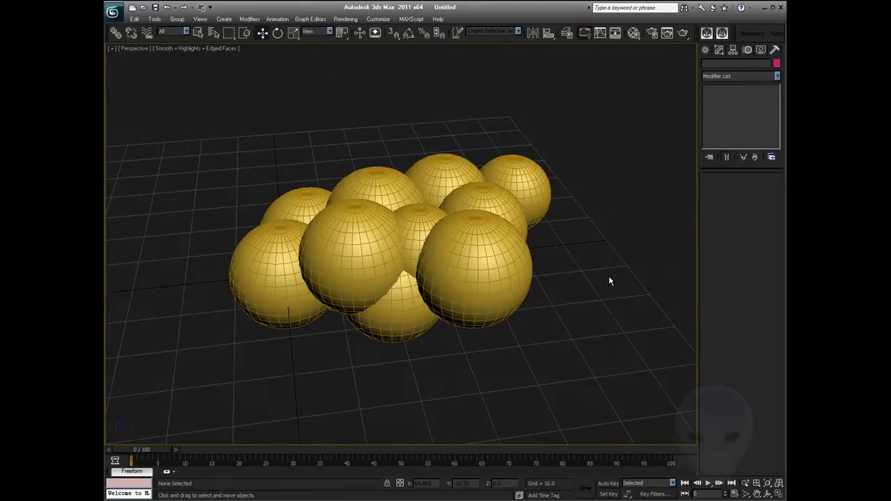
alt+middle_drag(608, 276, 376, 225)
key(w)
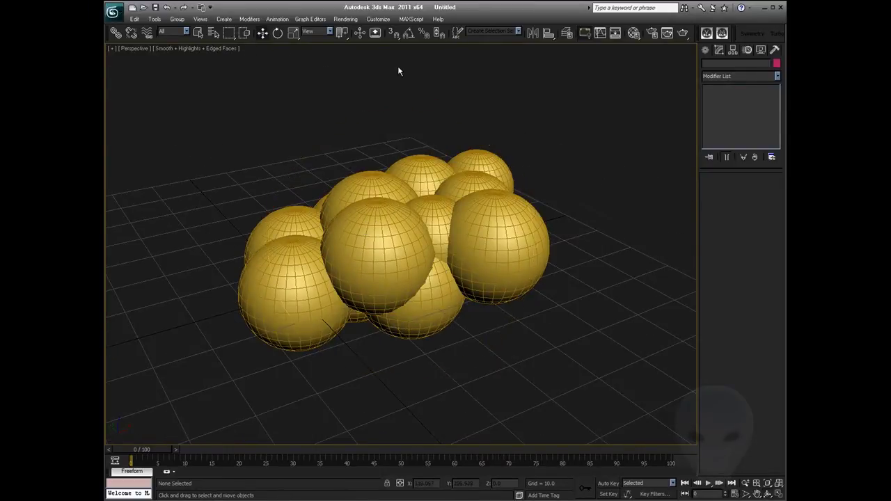
- Start a ProBoolean compound object with the Union operation from the upper-layer sphere near the cluster's middle
click(383, 187)
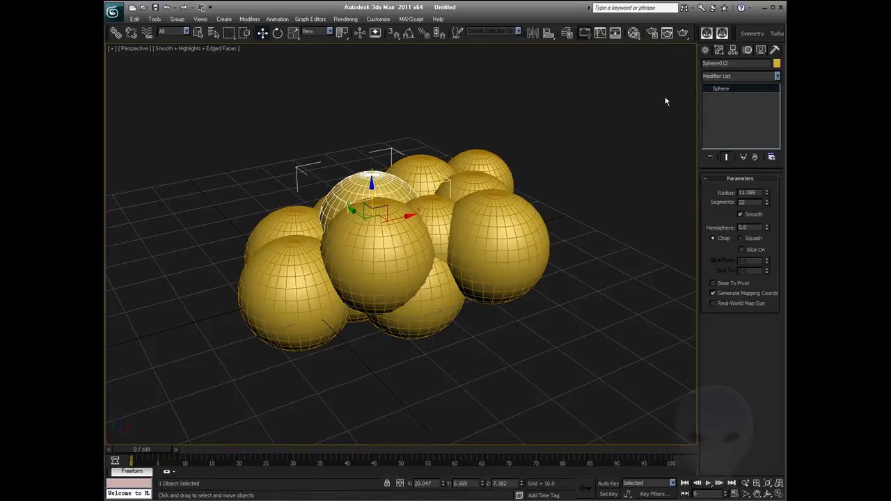
click(704, 53)
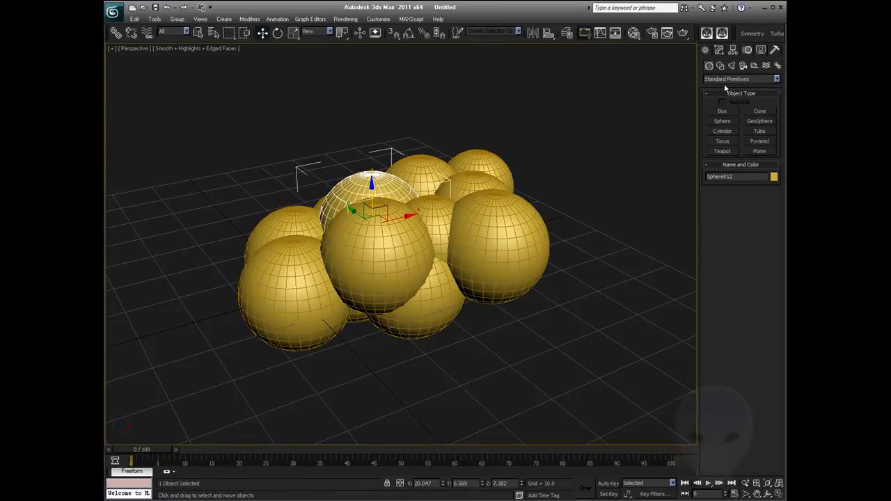
click(727, 80)
click(730, 88)
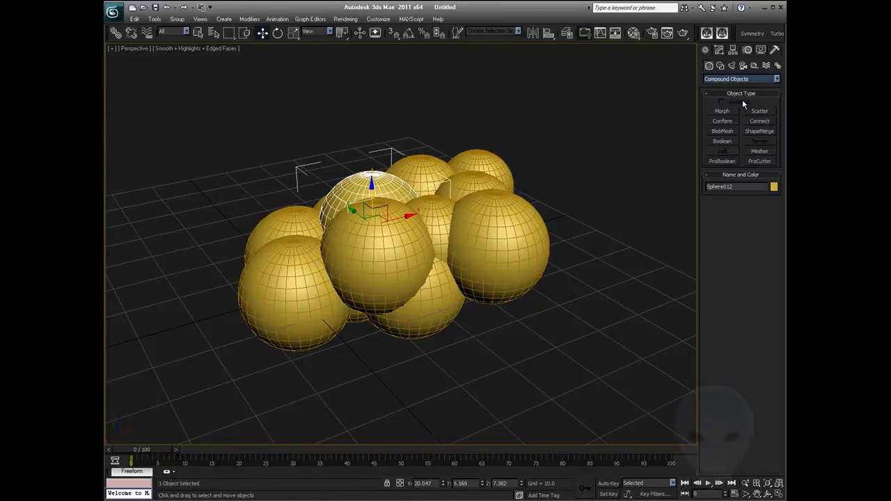
click(724, 162)
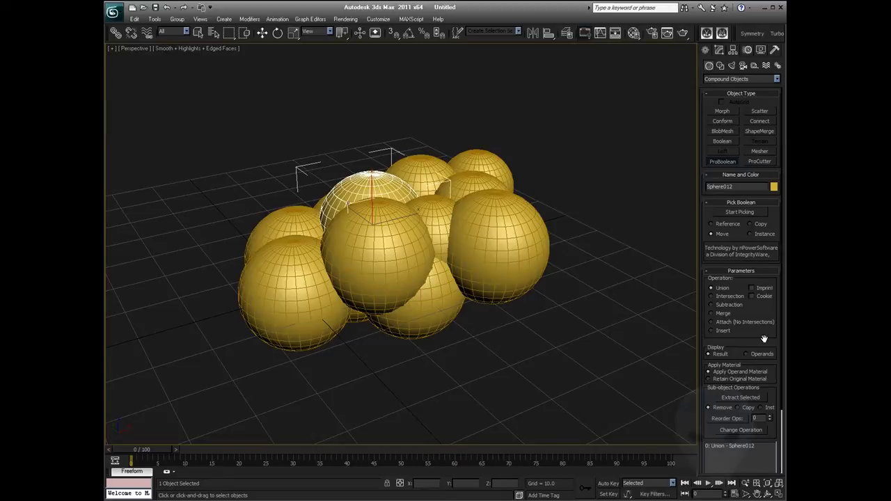
drag(763, 339, 759, 310)
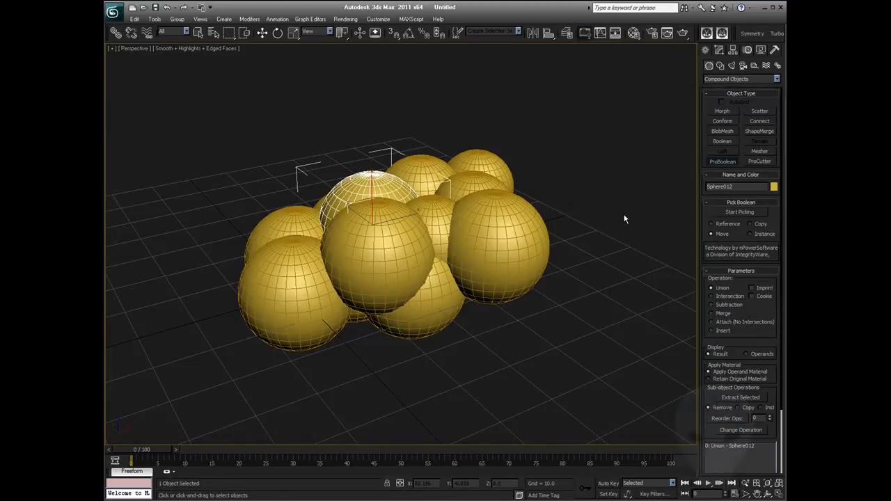
- Pick all the remaining spheres by name and merge them into the ProBoolean union
click(728, 213)
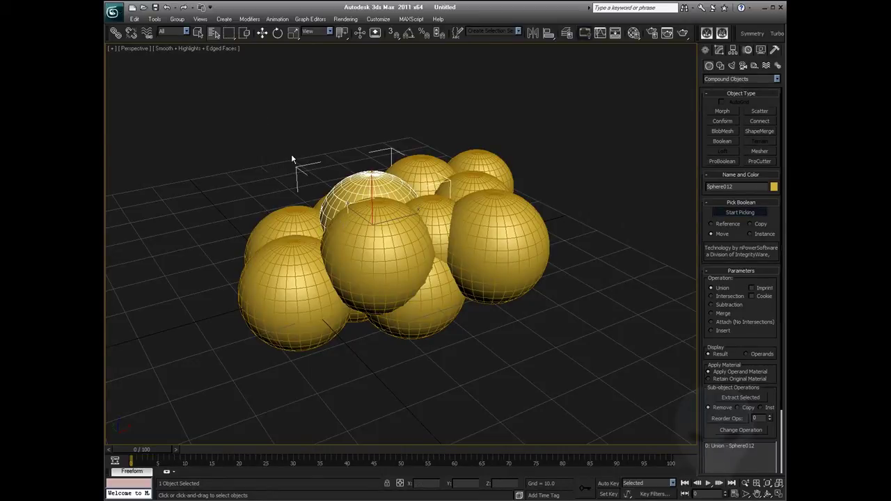
key(h)
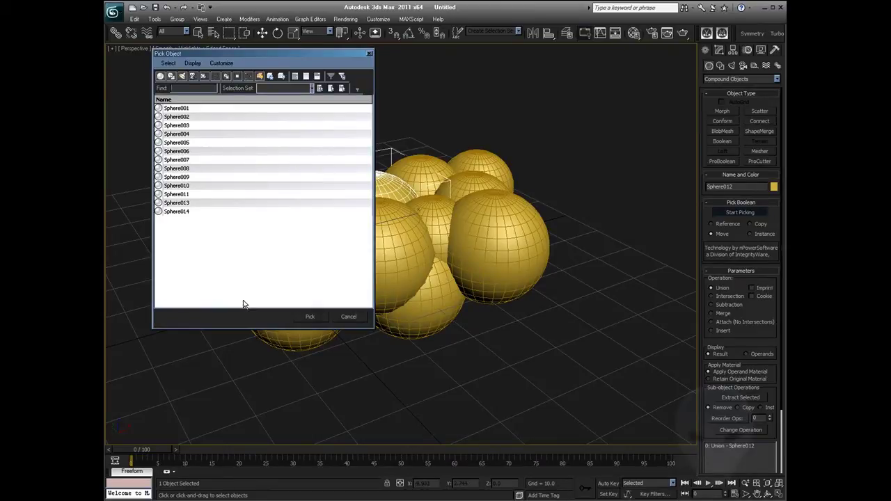
key(ctrl+a)
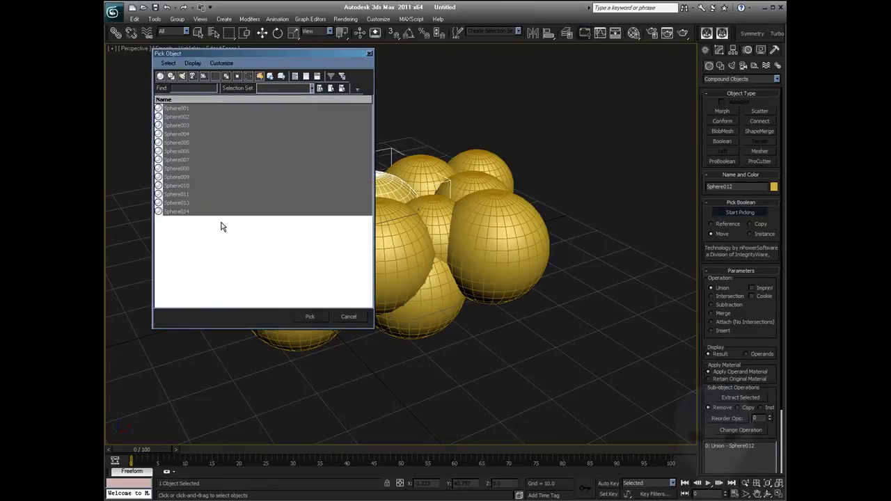
click(309, 316)
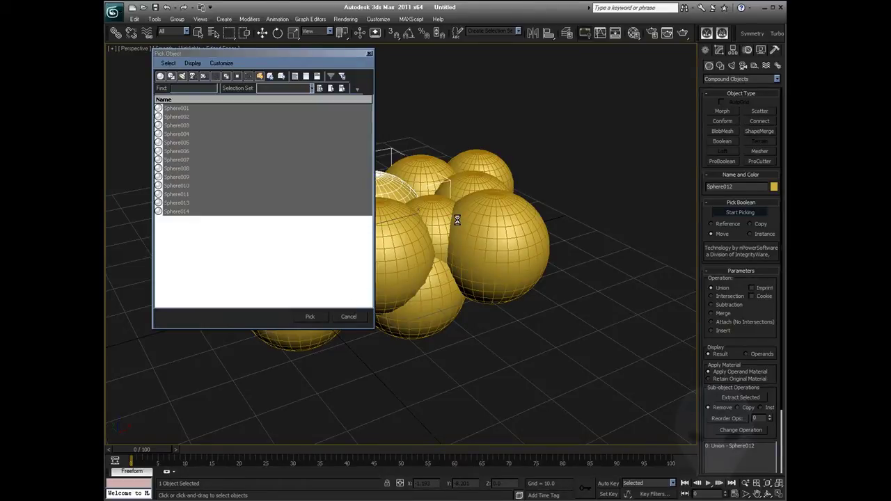
- Inspect the merged cluster in wireframe and shaded display from several angles
key(ctrl+r)
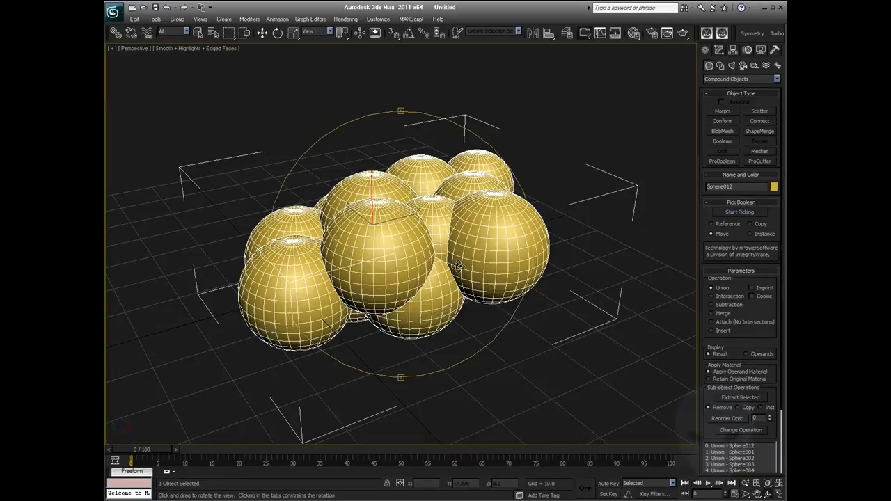
key(F3)
mouse_move(410, 254)
mouse_down()
mouse_move(465, 277)
mouse_move(535, 245)
mouse_up()
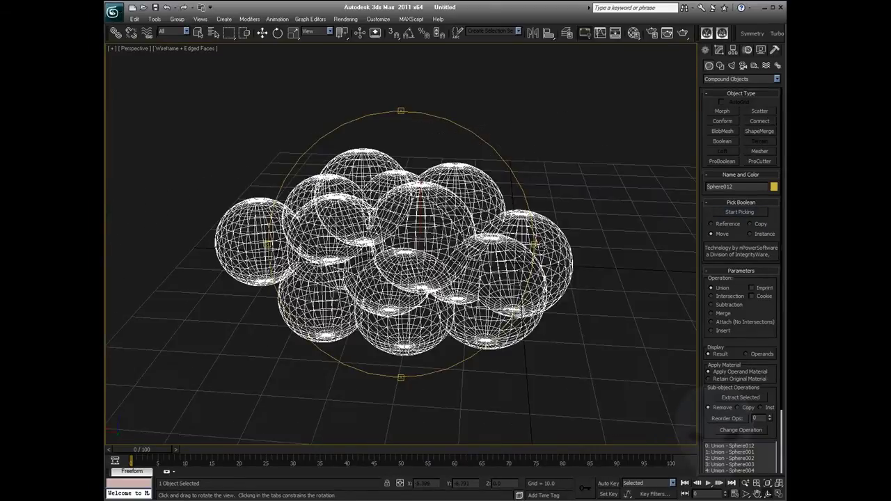
mouse_move(401, 230)
mouse_down()
mouse_move(401, 275)
mouse_move(483, 264)
mouse_move(503, 238)
mouse_move(357, 247)
mouse_move(434, 251)
mouse_up()
key(F3)
scroll(401, 275, up, 5)
right_click(435, 251)
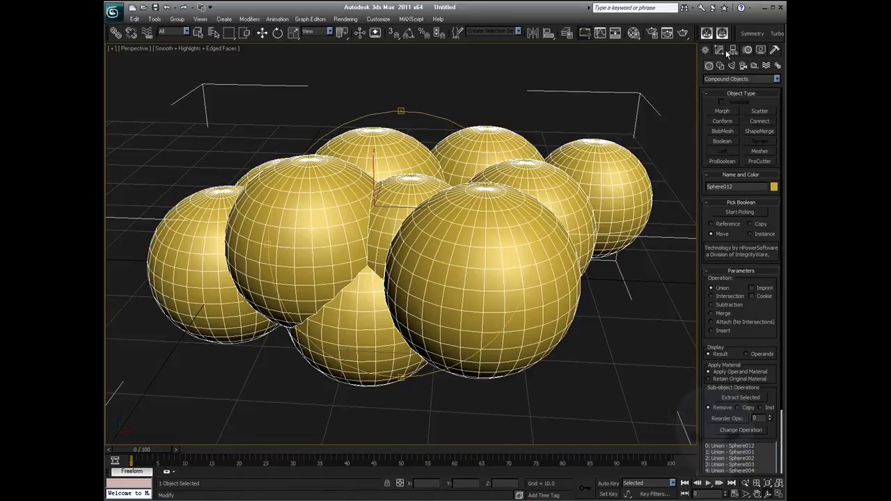
- Convert the ProBoolean cluster to an Editable Poly
click(724, 50)
right_click(422, 206)
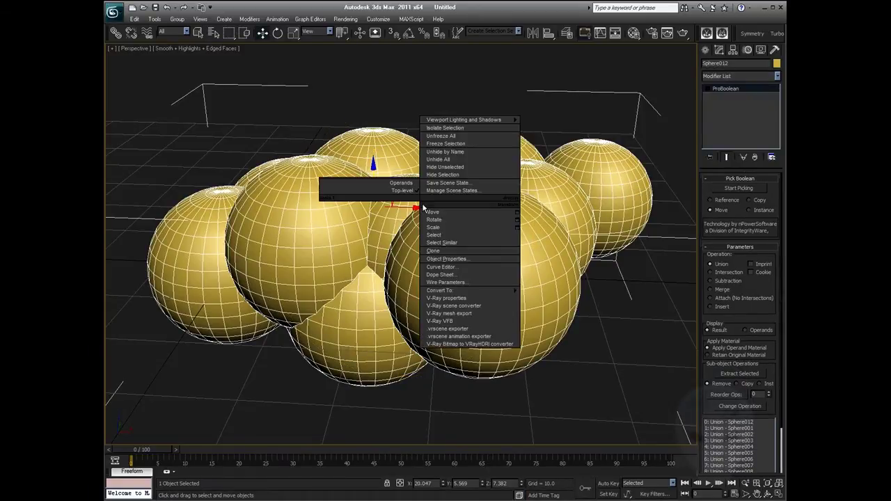
mouse_move(445, 291)
click(557, 291)
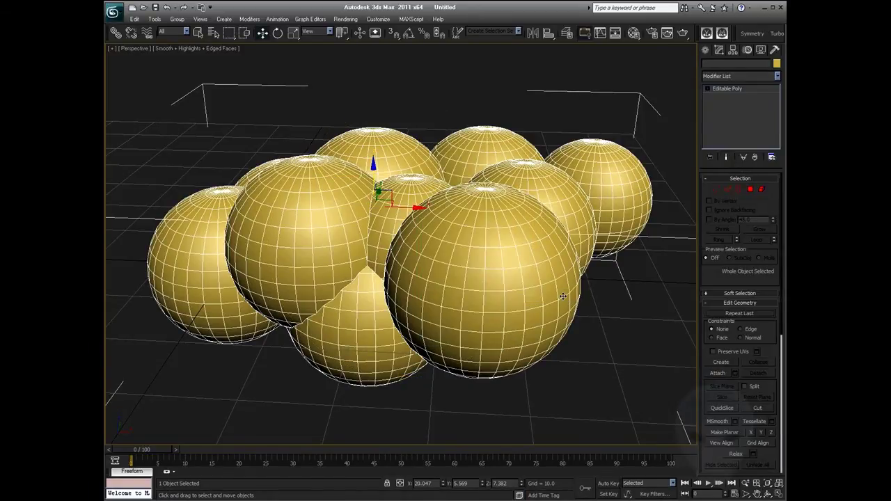
- Add a MultiRes modifier to the cluster and generate its multi-resolution mesh
click(747, 78)
scroll(733, 209, down, 8)
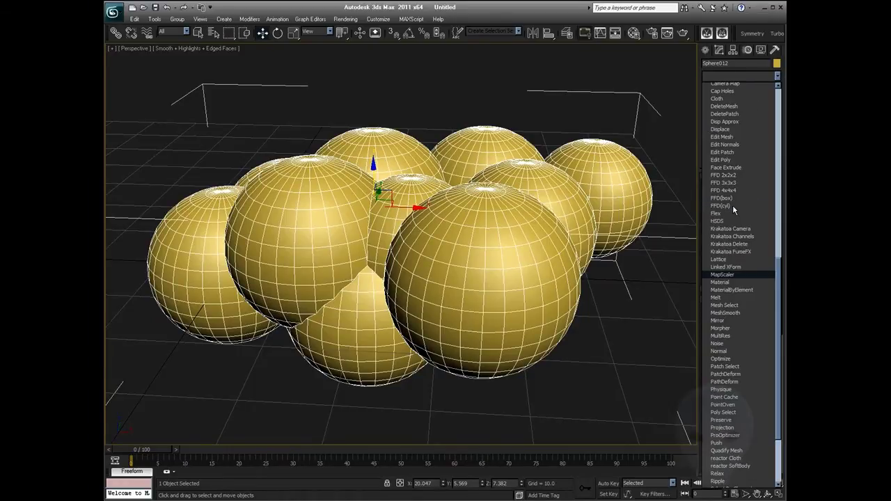
scroll(733, 209, down, 11)
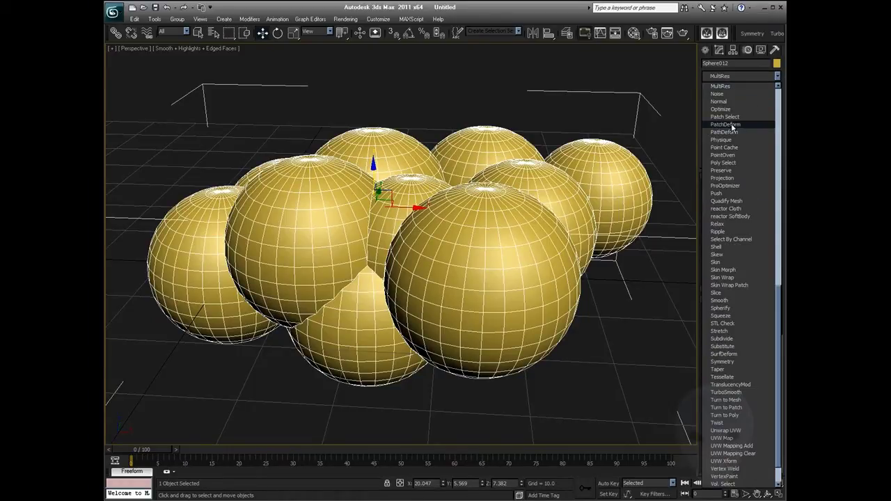
click(721, 86)
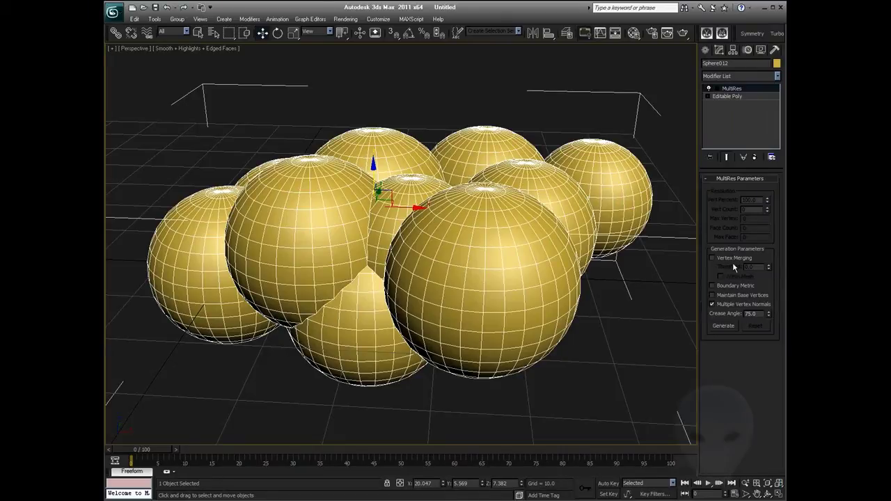
click(721, 326)
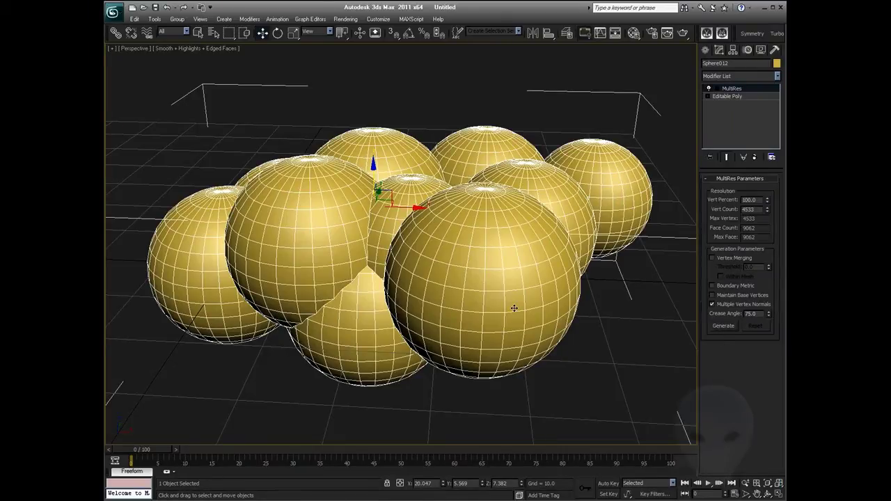
- Reduce the MultiRes vertex percentage to 20 and turn off the edged faces display
drag(767, 209, 772, 237)
key(F4)
key(F4)
key(F4)
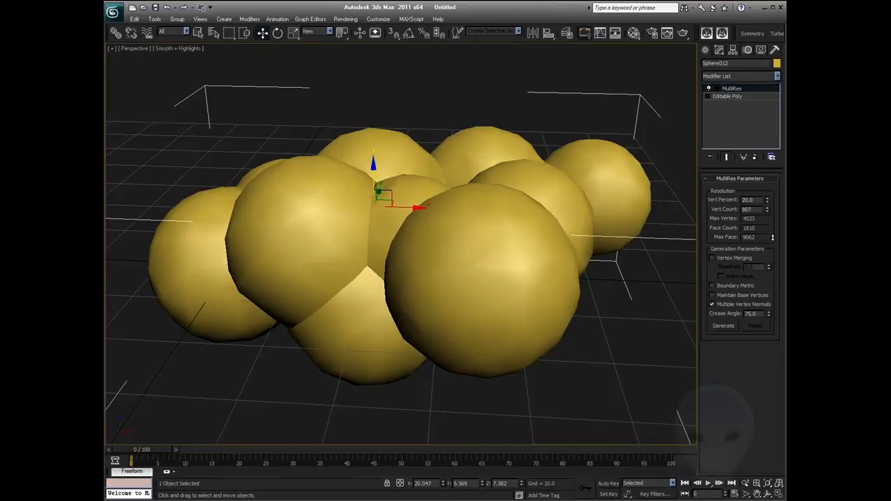
- Lower the MultiRes vertex percentage further to about 16, checking the reduced mesh with and without edged faces
key(ctrl+r)
drag(416, 238, 462, 217)
scroll(372, 245, down, 3)
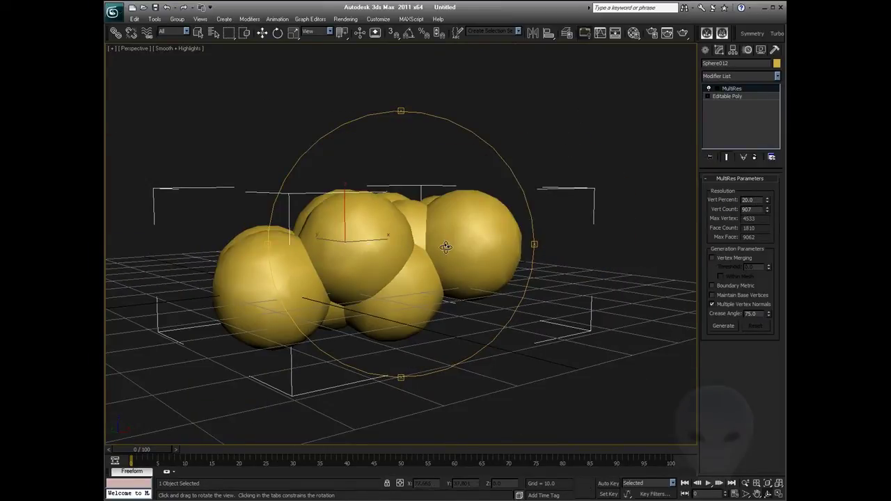
key(F4)
drag(768, 202, 768, 210)
key(F4)
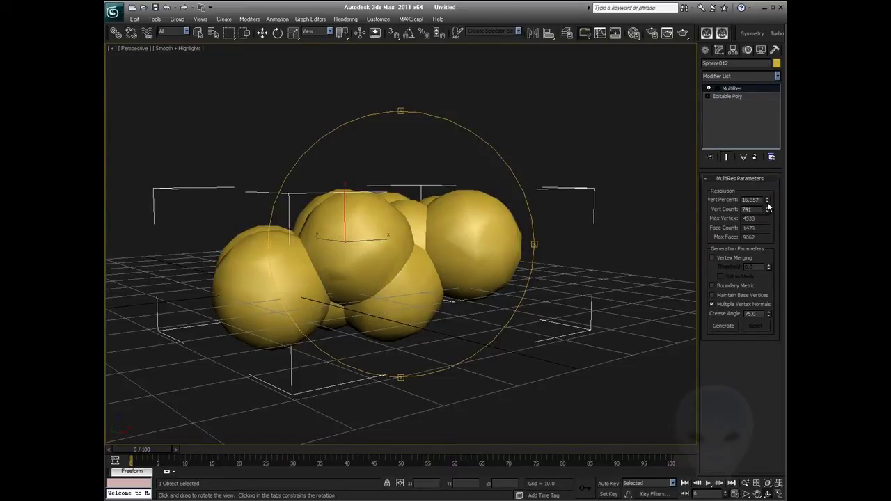
drag(367, 276, 387, 272)
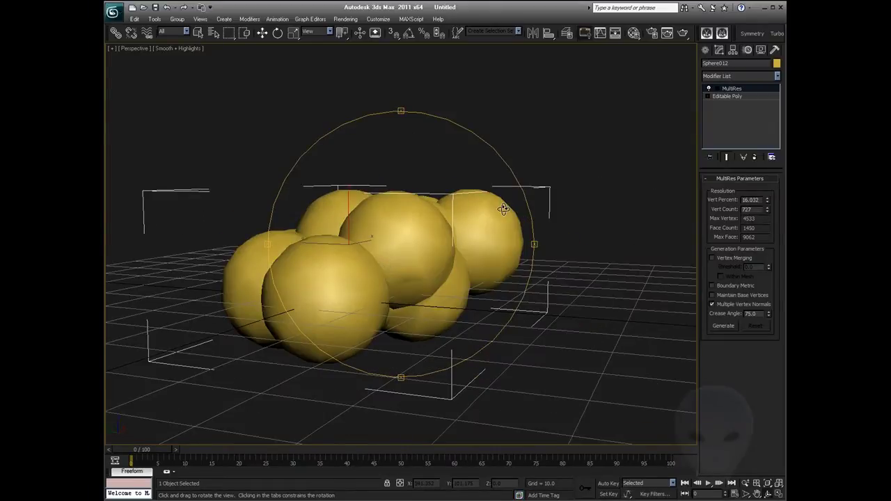
key(w)
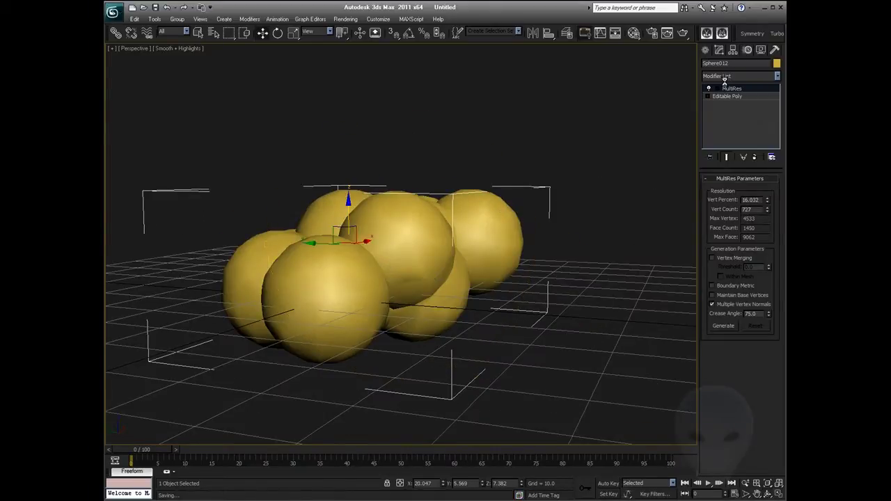
- Apply TurboSmooth with 1 iteration to the reduced cluster and collapse it to an Editable Poly
click(777, 33)
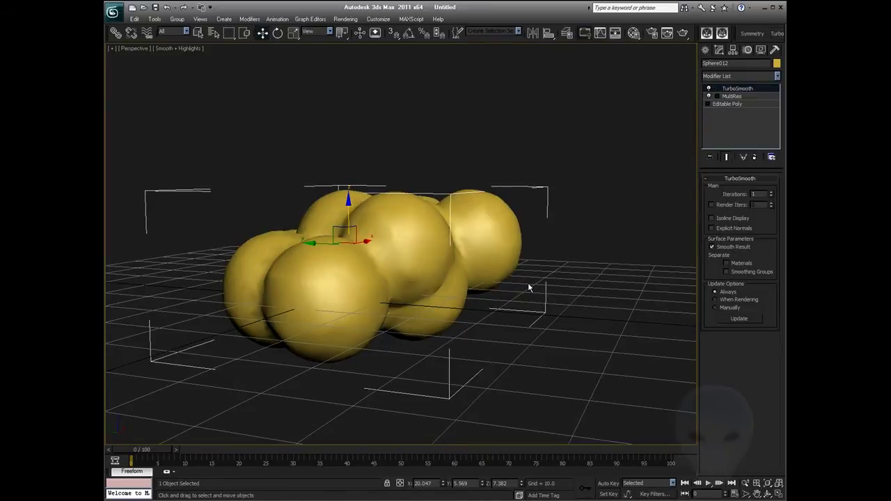
key(ctrl+r)
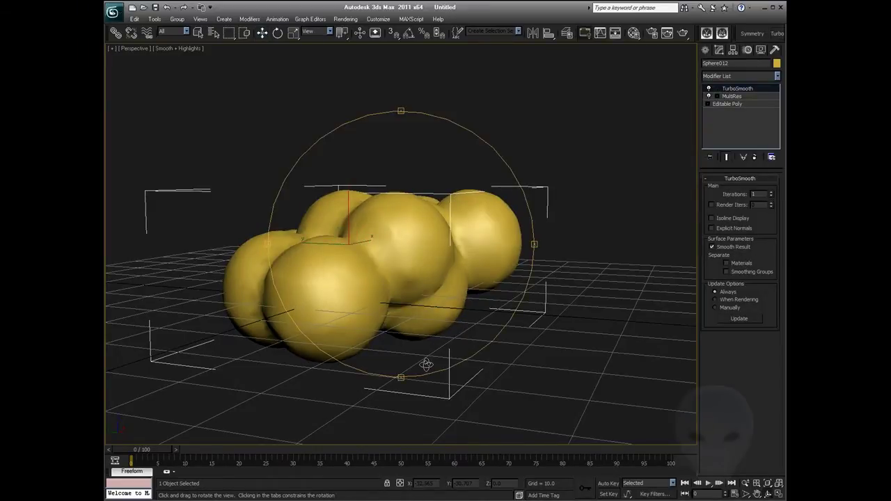
drag(425, 364, 344, 258)
right_click(344, 259)
right_click(415, 233)
mouse_move(512, 325)
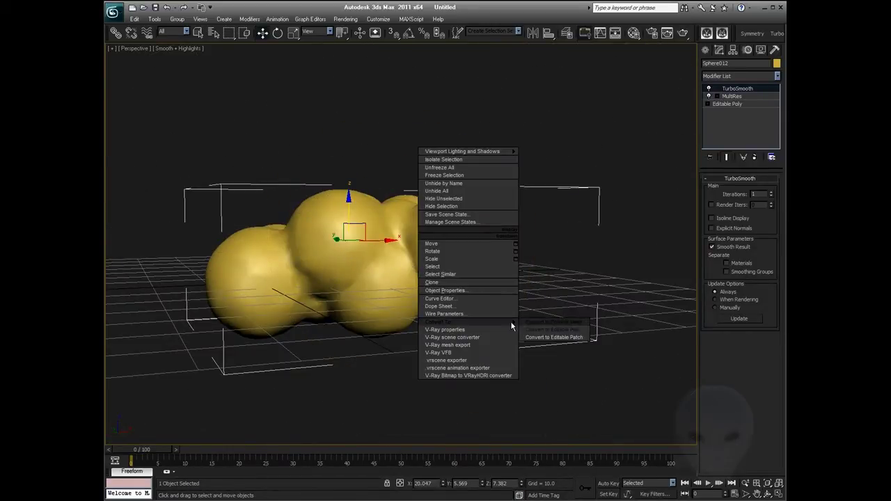
click(553, 330)
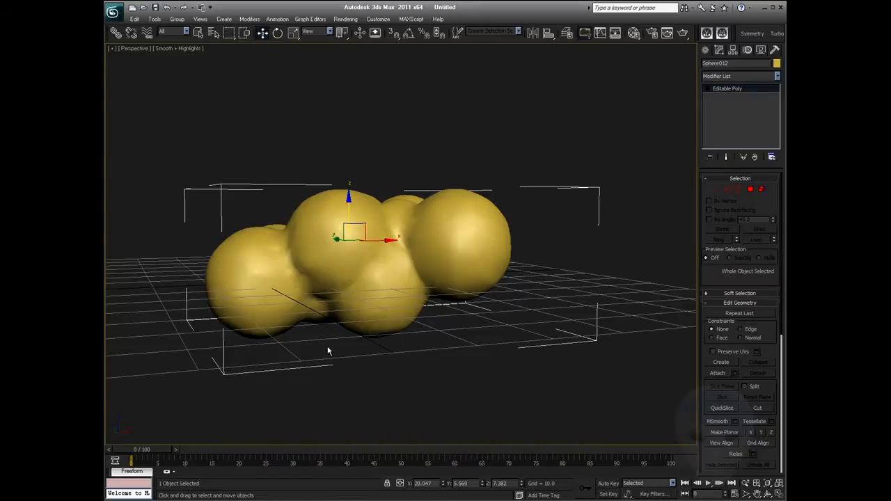
- Move the smoothed cluster to the world origin by setting its X, Y and Z position to 0
key(ctrl+r)
drag(417, 258, 431, 286)
right_click(259, 56)
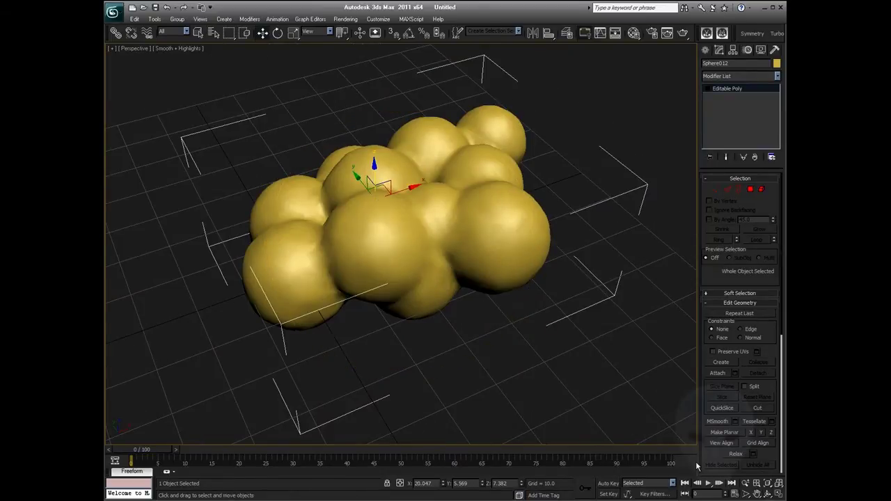
right_click(441, 483)
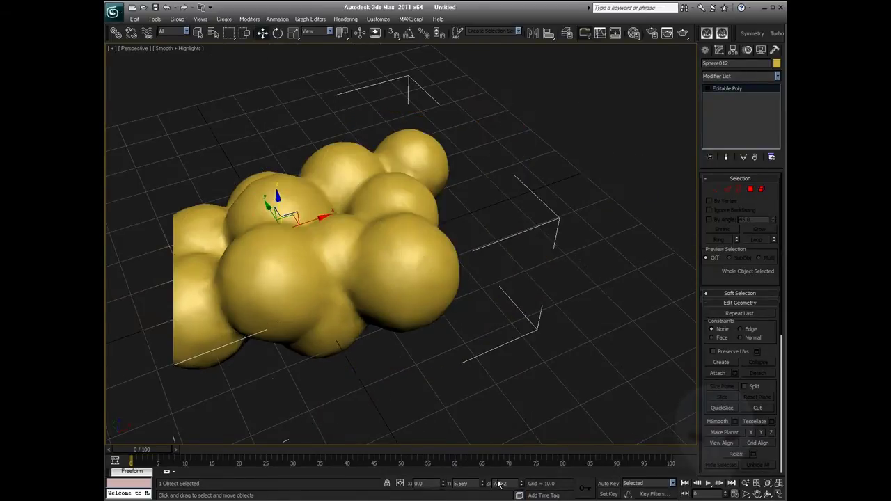
right_click(521, 485)
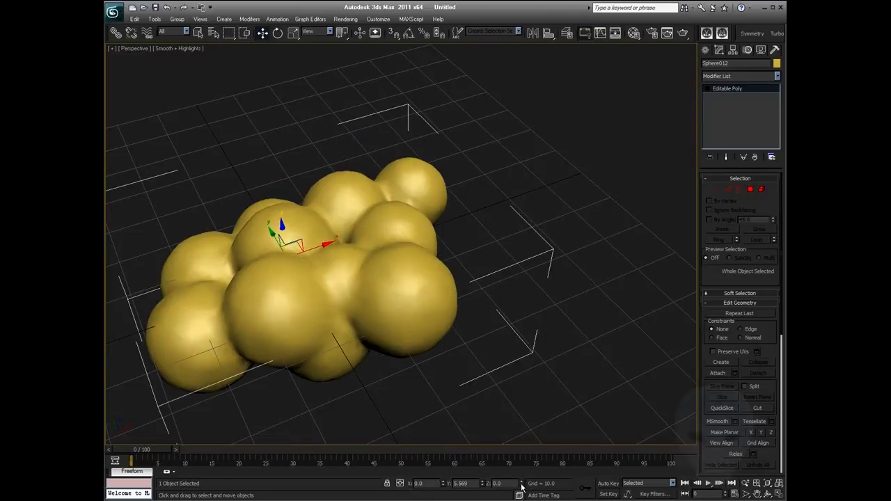
right_click(482, 484)
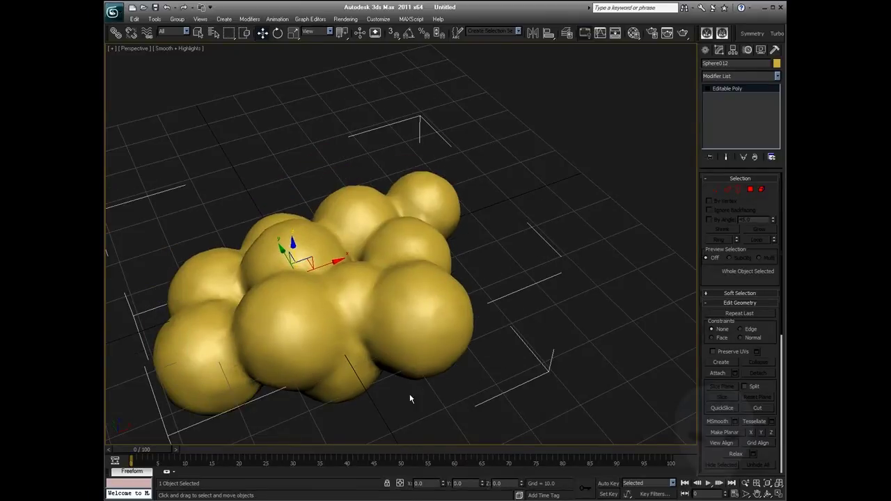
- Add an Unwrap UVW modifier to the sphere cluster and open its UVs for editing
middle_drag(409, 393, 438, 366)
key(ctrl+r)
scroll(519, 306, down, 2)
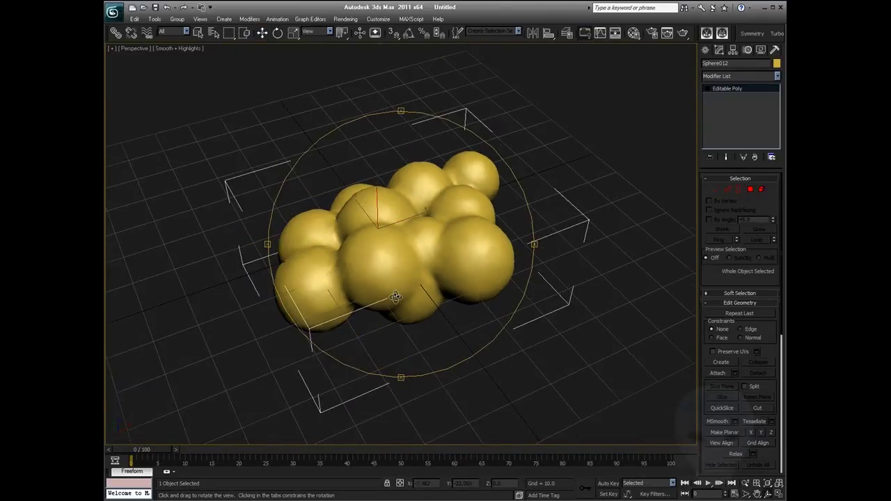
drag(395, 297, 446, 279)
key(Escape)
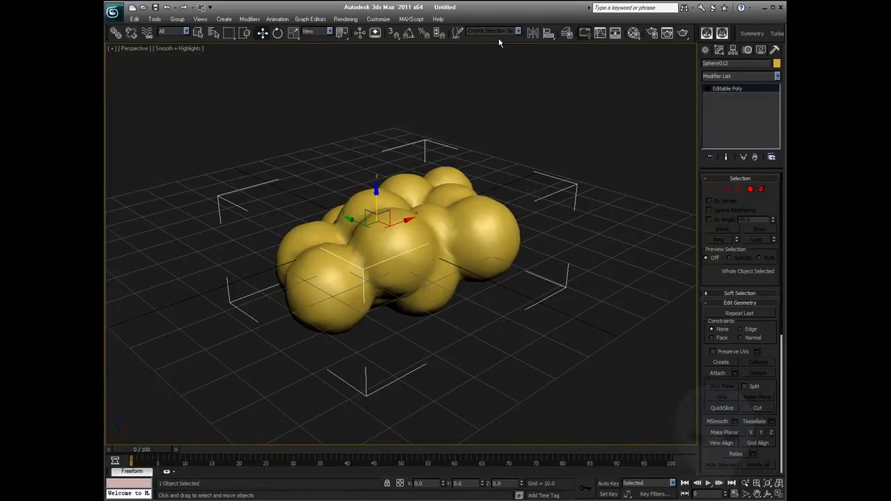
click(735, 76)
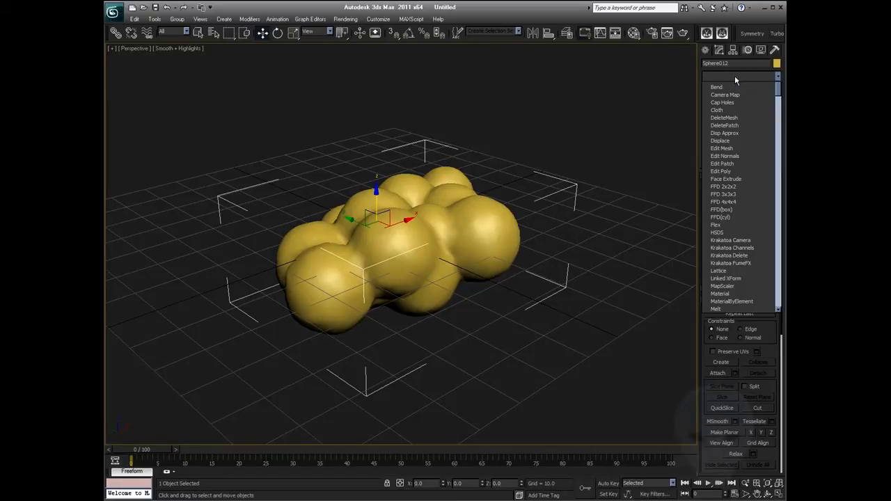
key(u)
key(v)
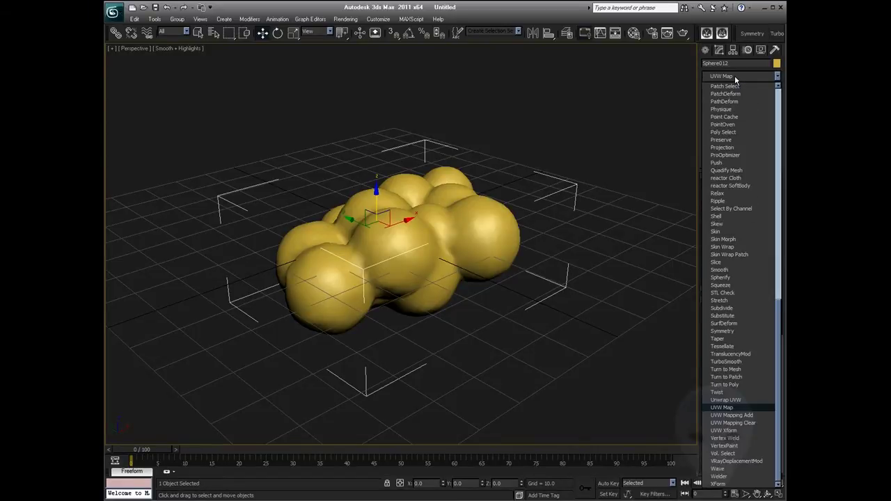
click(733, 401)
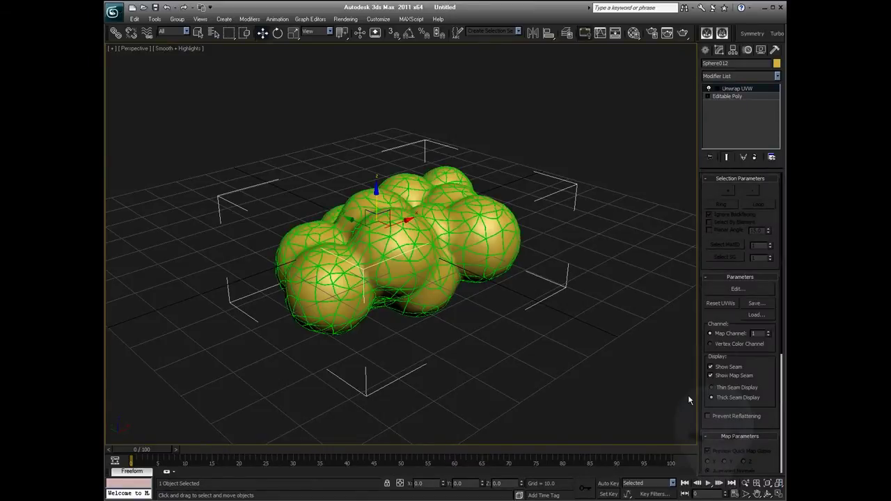
click(736, 288)
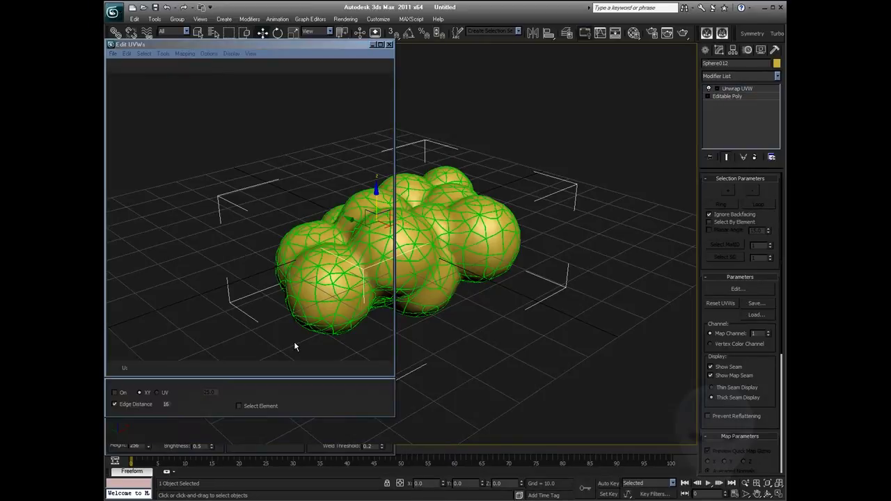
- Apply Flatten Mapping to all of the cluster's UVs with a face angle threshold of 45 and Fill Holes turned off
key(ctrl+a)
click(185, 55)
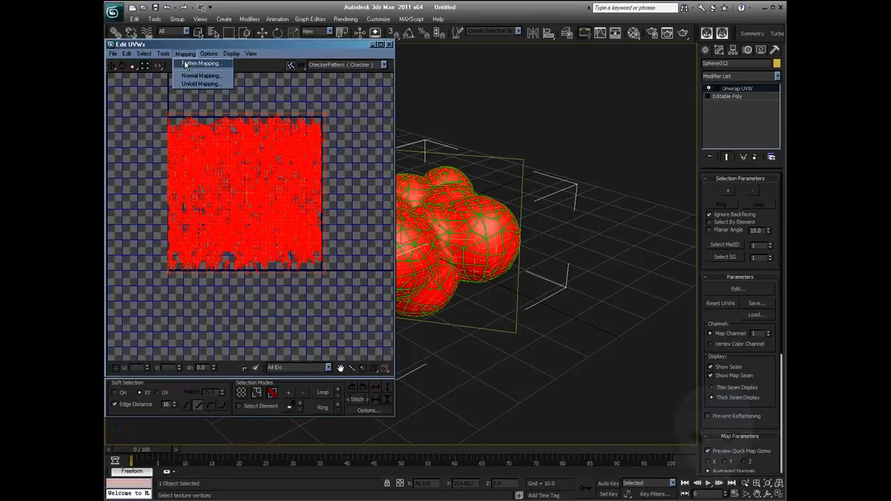
click(185, 64)
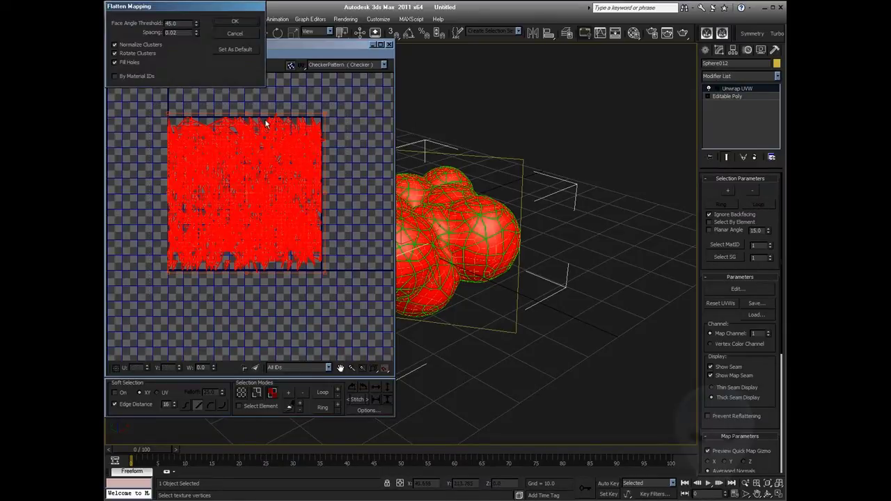
right_click(197, 34)
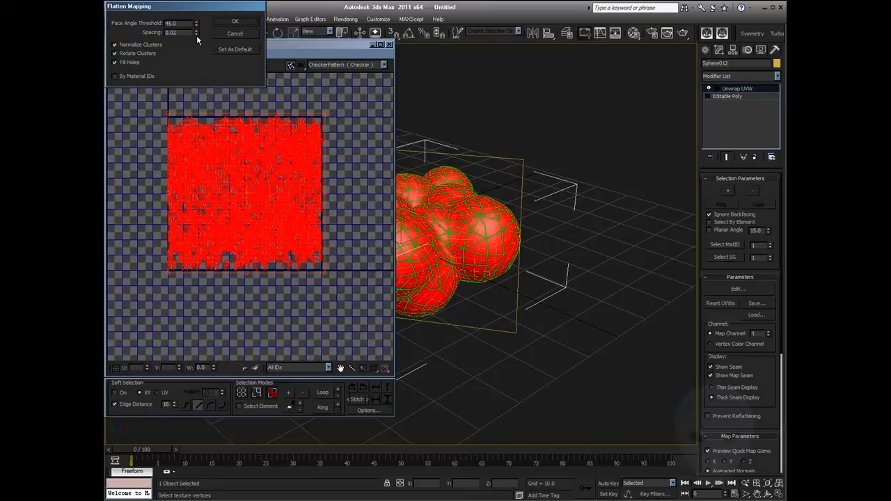
click(114, 63)
click(235, 21)
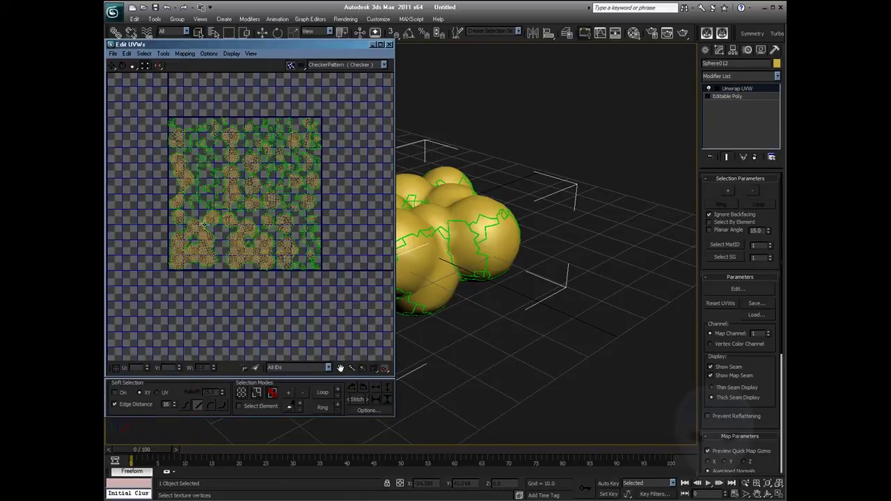
- Close the UV editor and collapse the unwrapped cluster to an Editable Poly
click(389, 44)
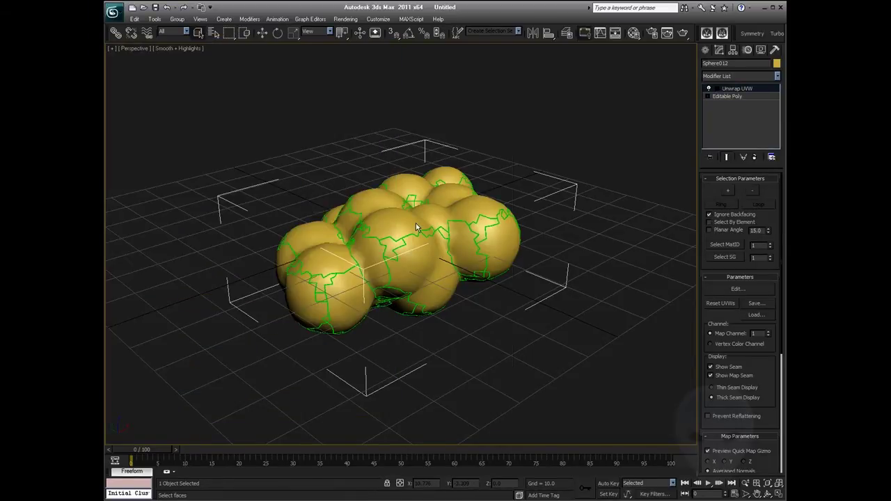
right_click(416, 222)
mouse_move(487, 309)
click(550, 317)
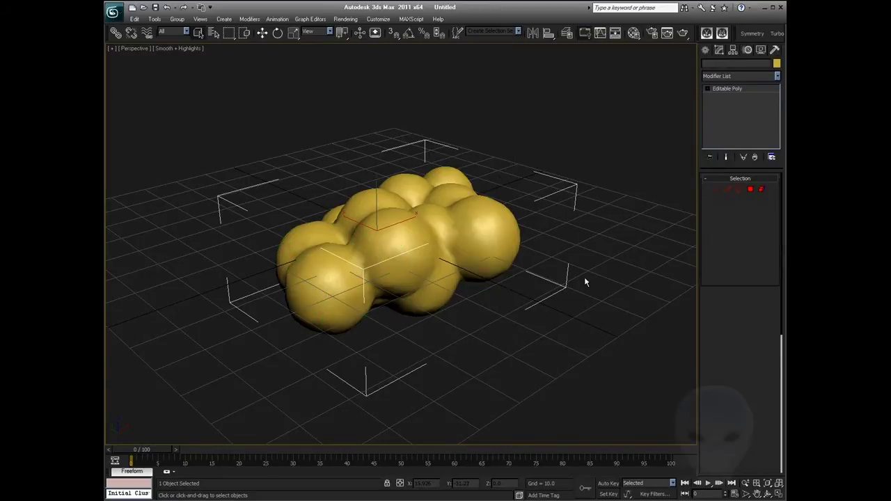
- Deselect the cluster and switch to the Top view with the home grid shown
key(ctrl+r)
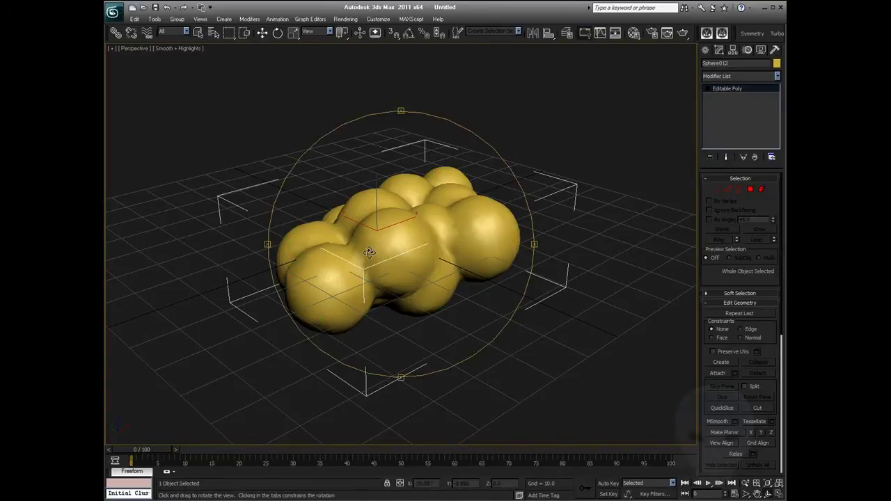
drag(460, 266, 453, 243)
right_click(592, 219)
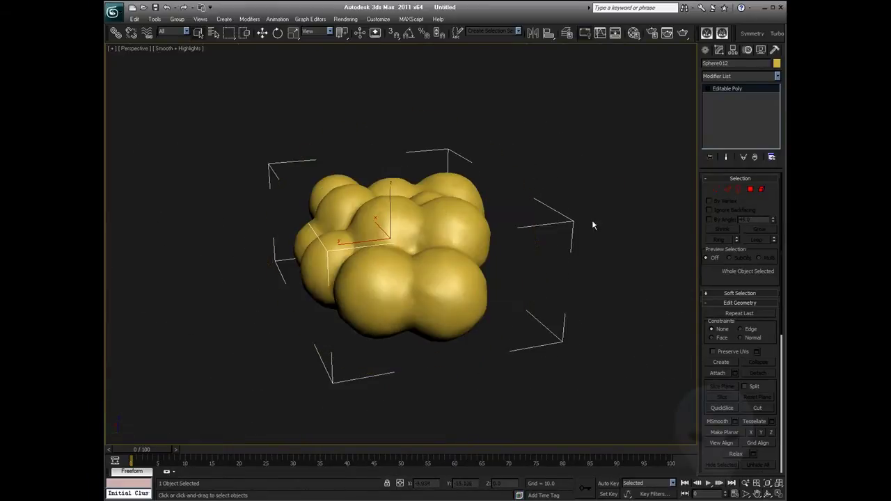
click(592, 220)
key(t)
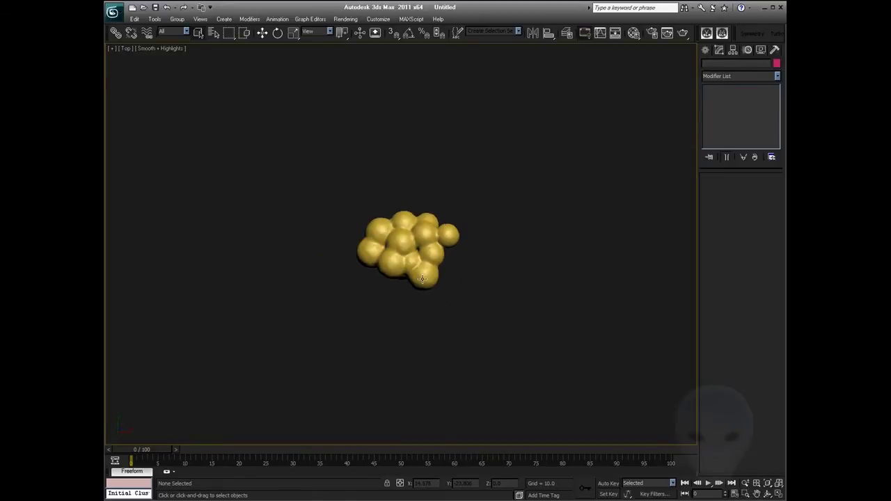
key(g)
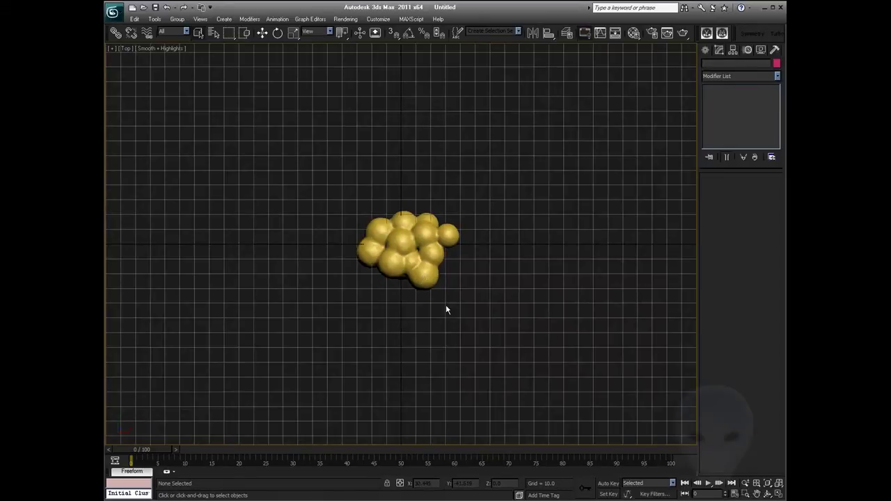
- Review the V-Ray render setup, covering the common output, image sampler, indirect illumination and system settings
click(705, 50)
click(719, 50)
click(705, 50)
click(346, 19)
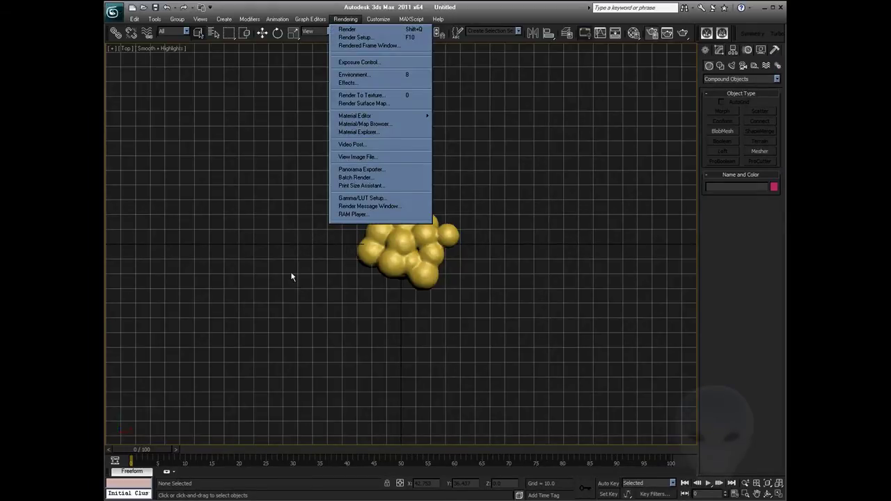
key(F10)
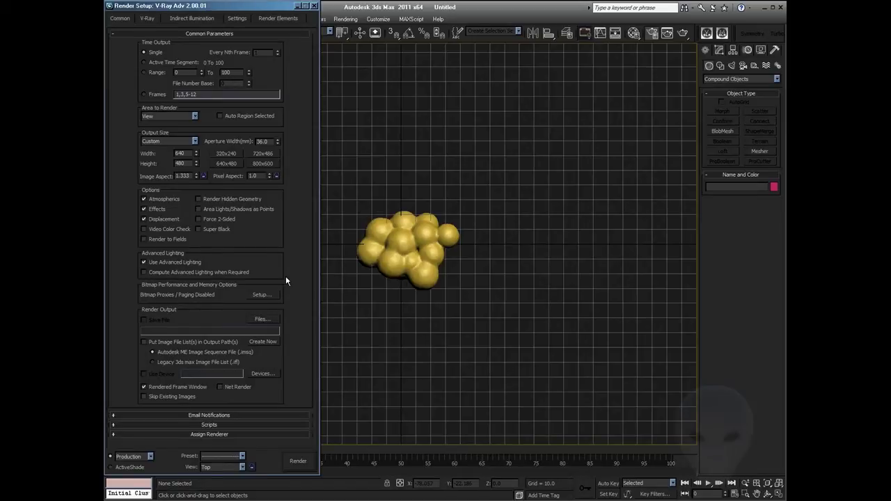
click(148, 19)
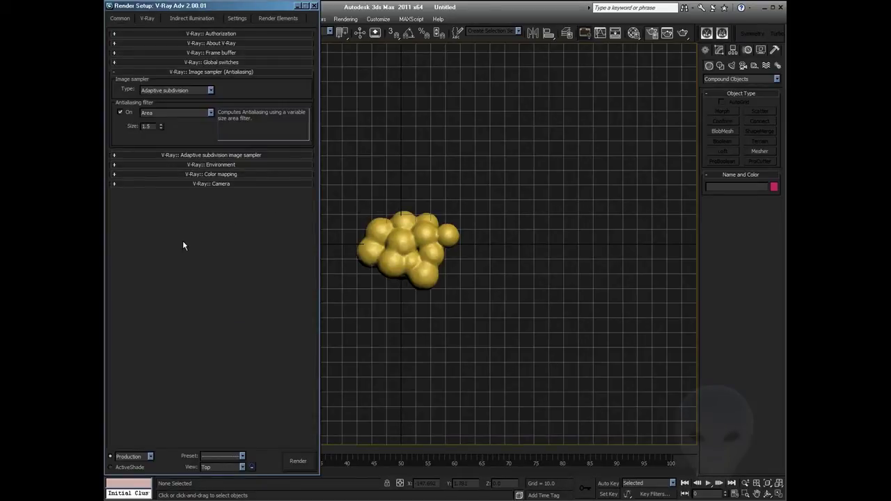
click(174, 19)
click(115, 19)
click(171, 19)
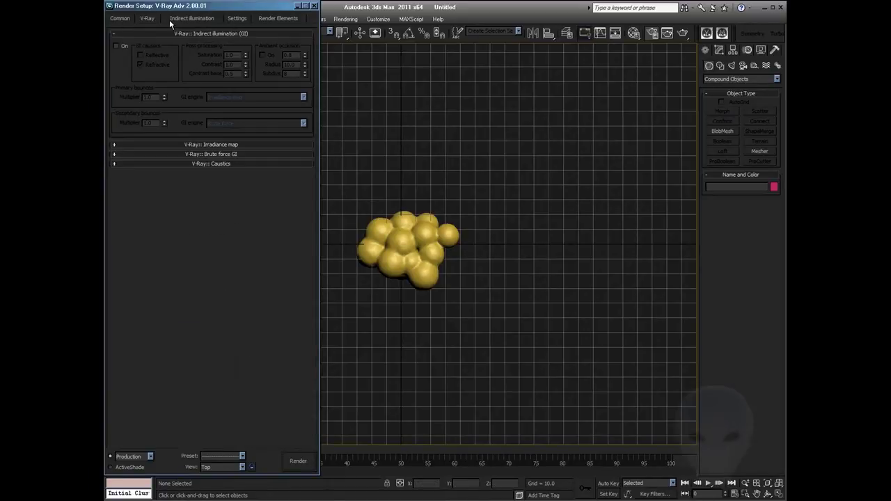
click(233, 19)
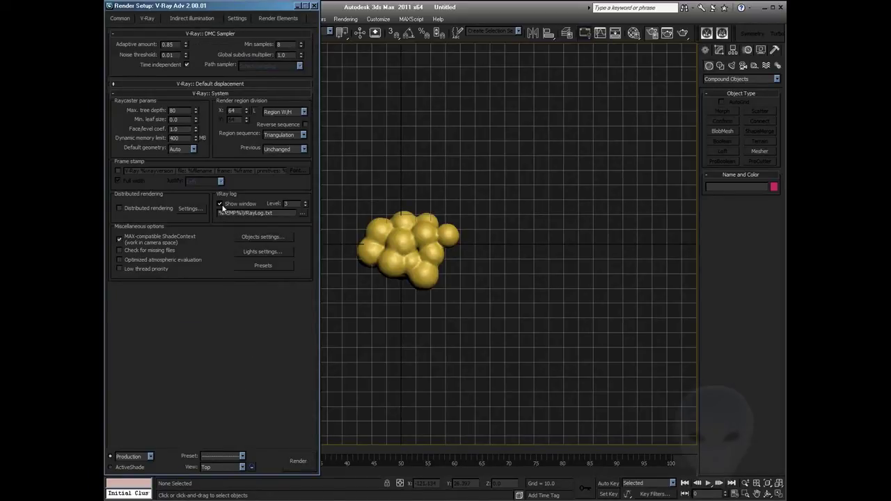
click(313, 5)
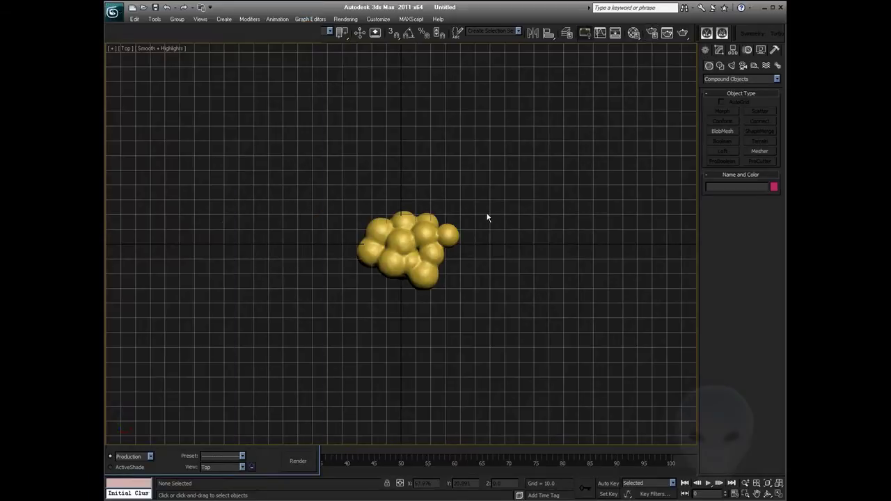
- Create a VRayLight of type Plane to the right of the cluster in the Top view, at about X 118, Y 10
click(721, 65)
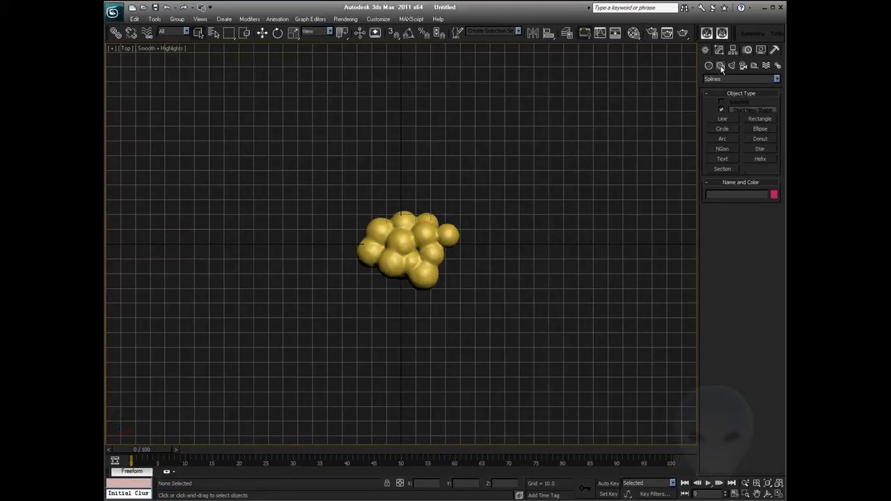
click(730, 66)
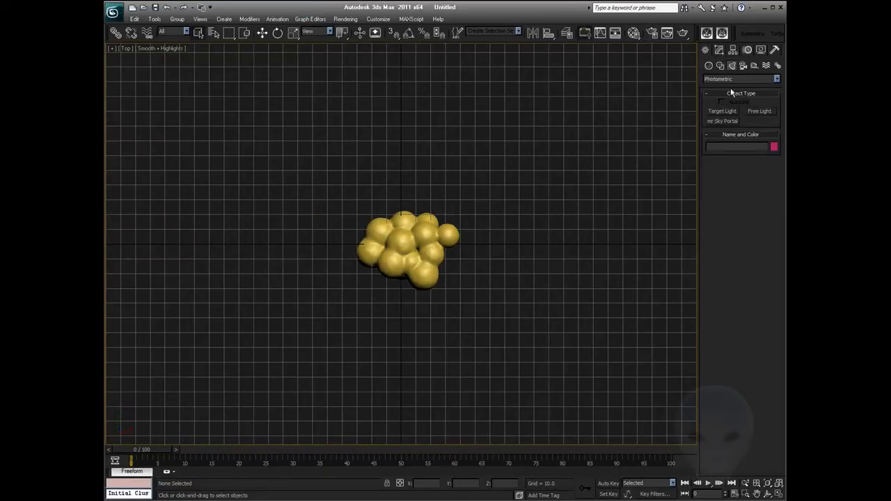
click(732, 78)
click(717, 104)
click(721, 112)
click(575, 229)
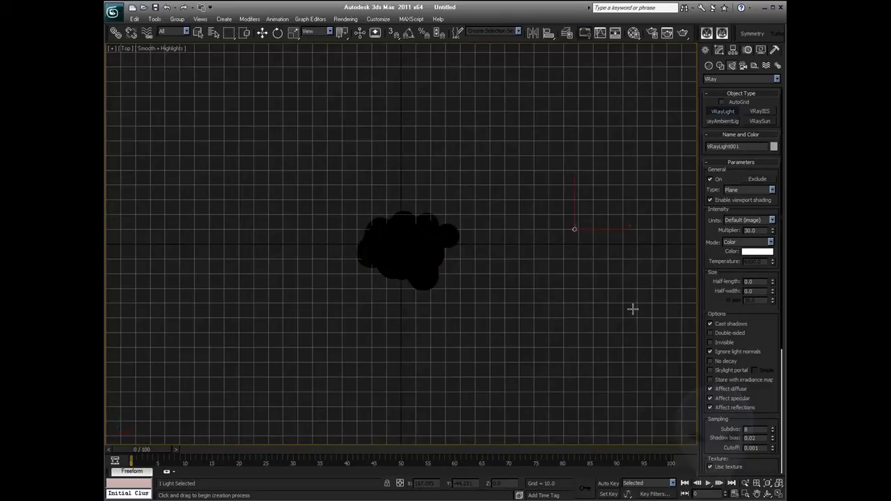
- Set the plane light's half-length and half-width to 100 each
click(264, 34)
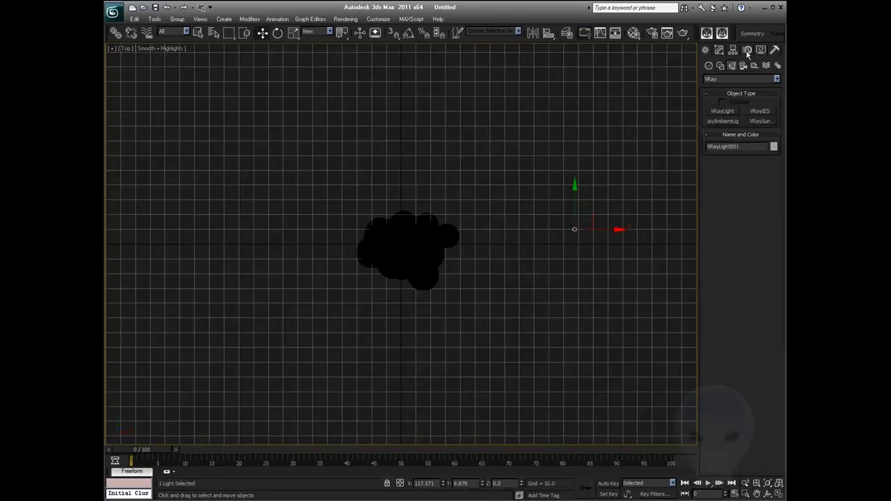
click(718, 50)
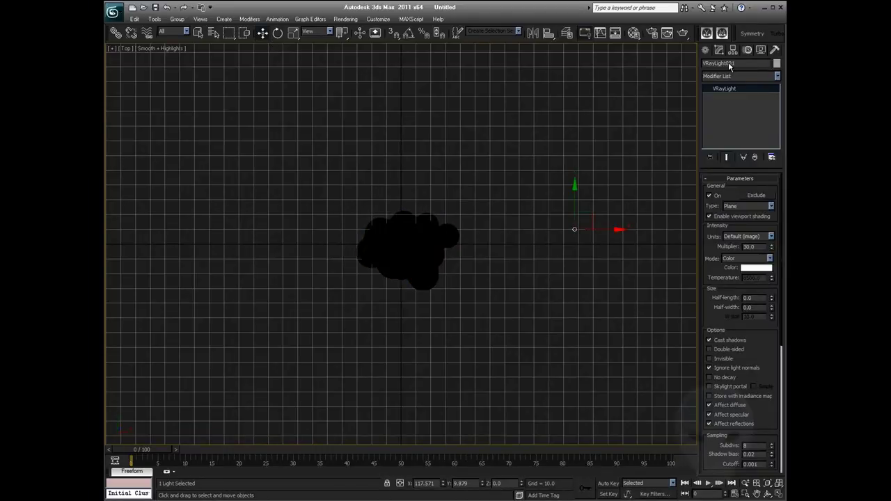
double_click(746, 297)
text(30.0)
key(Tab)
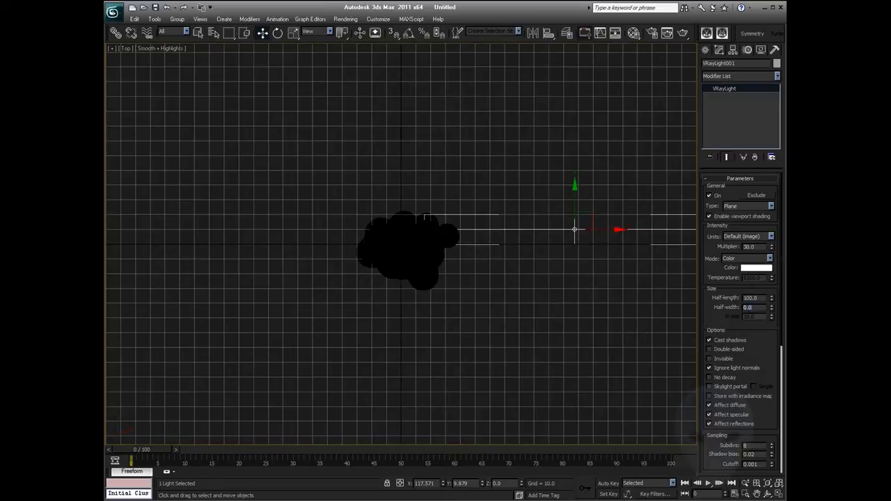
text(100)
key(Return)
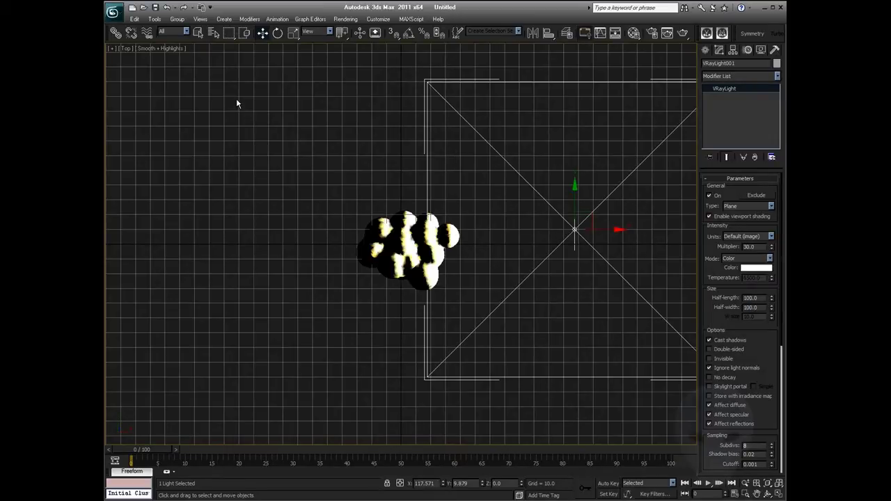
- Move the plane light over the cluster's centre and raise it to a height of about Z 90
drag(591, 214, 417, 237)
key(p)
alt+middle_drag(425, 266, 431, 222)
drag(413, 185, 437, 137)
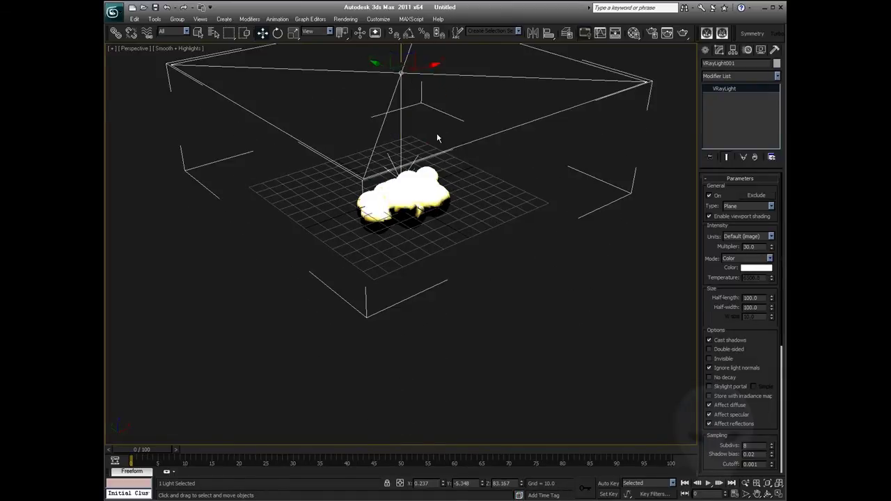
middle_drag(411, 77, 411, 212)
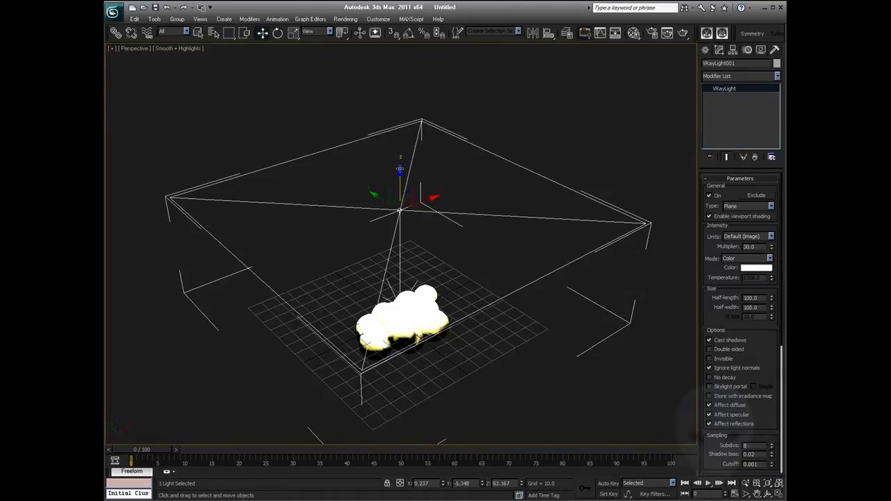
drag(399, 169, 400, 158)
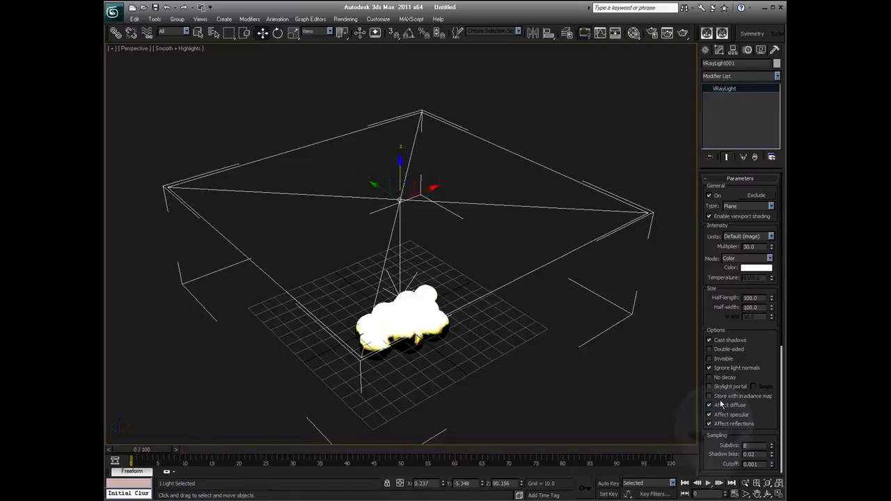
- Make the plane light invisible and set its intensity multiplier to 2
click(709, 366)
mouse_move(425, 244)
alt+middle_down()
mouse_move(483, 221)
mouse_move(503, 223)
mouse_move(435, 231)
alt+middle_up()
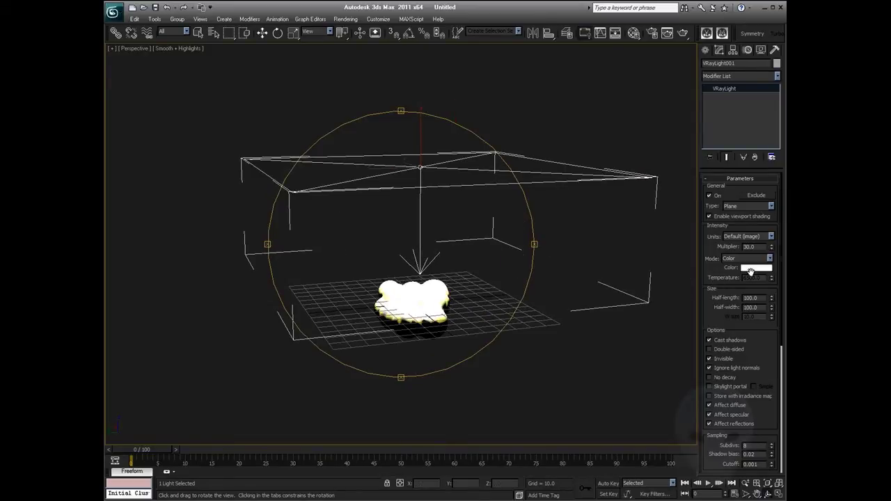
double_click(751, 247)
text(2)
key(Return)
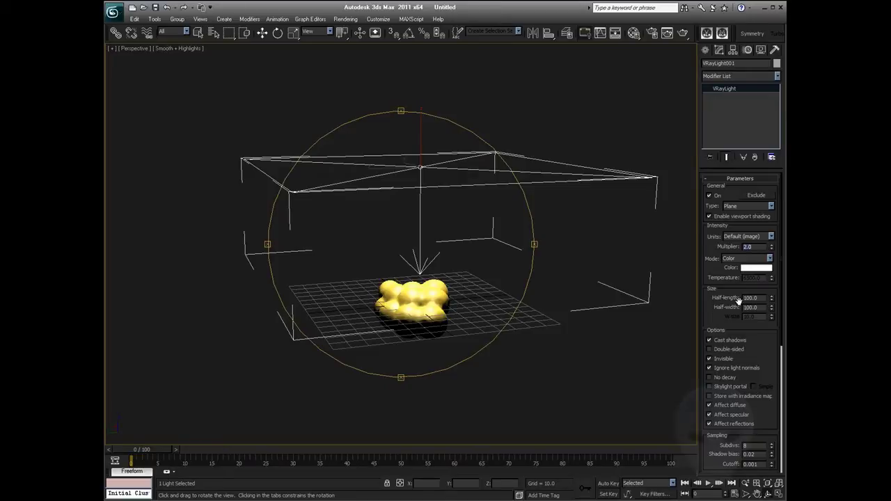
- Set the plane light's colour to a pale blue of about RGB 106, 148, 168 and deselect the light
click(756, 268)
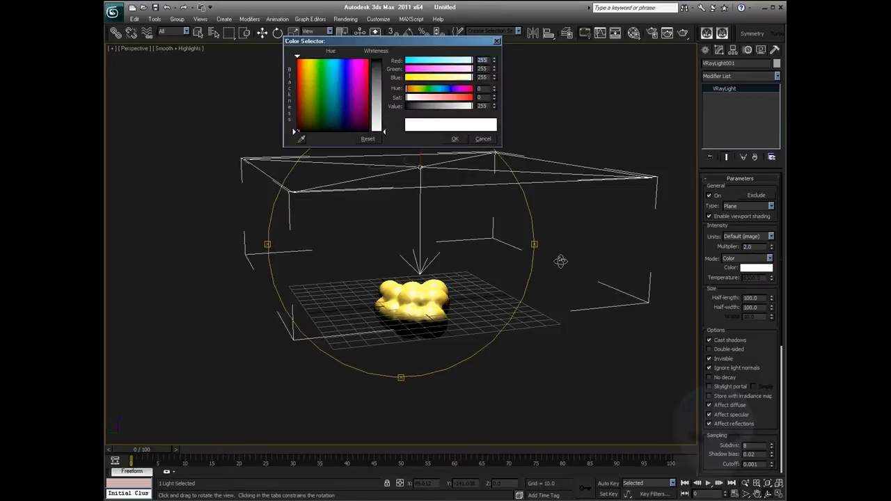
click(337, 101)
click(378, 88)
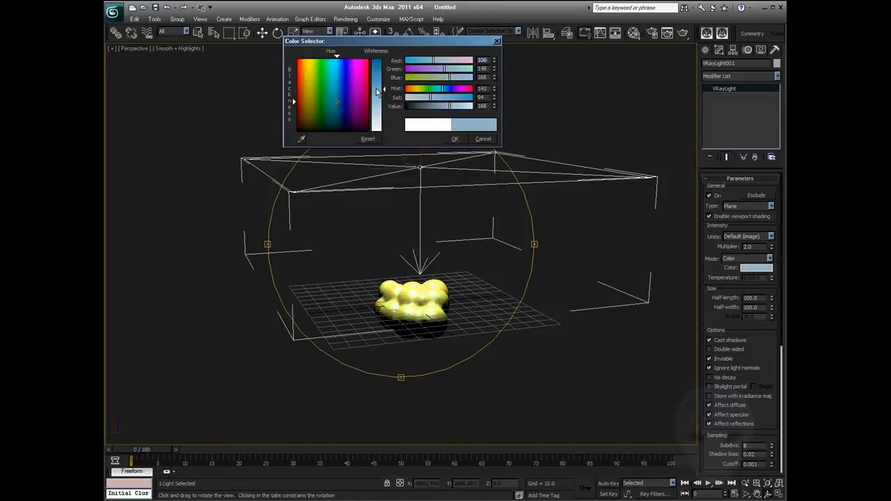
click(451, 140)
drag(439, 220, 436, 232)
key(w)
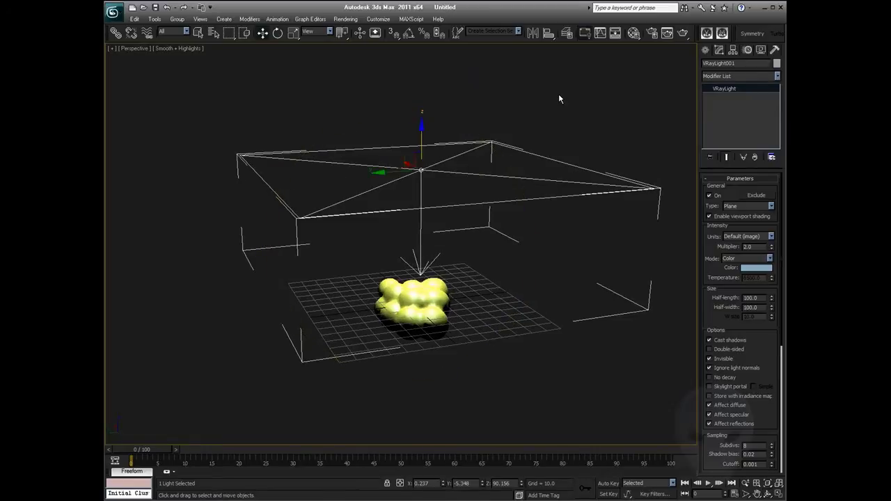
click(558, 93)
- Open the Material Editor and change the first sample material to a VRayMtl
key(m)
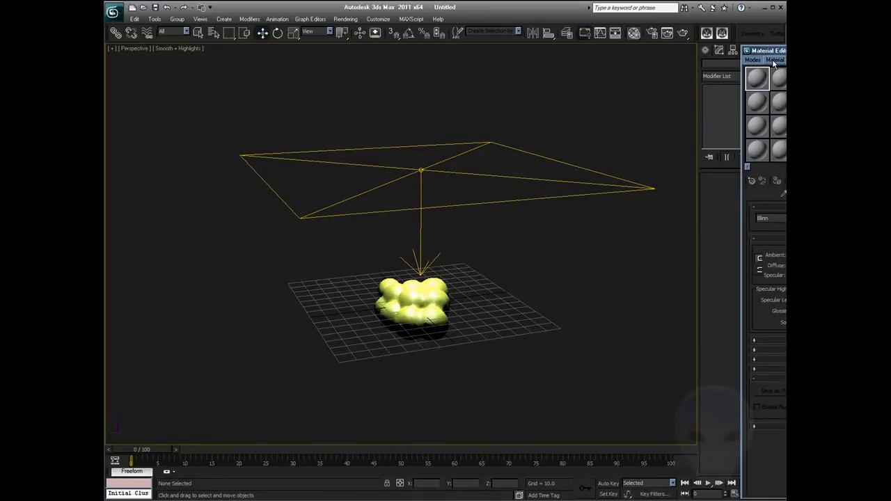
drag(766, 50, 542, 40)
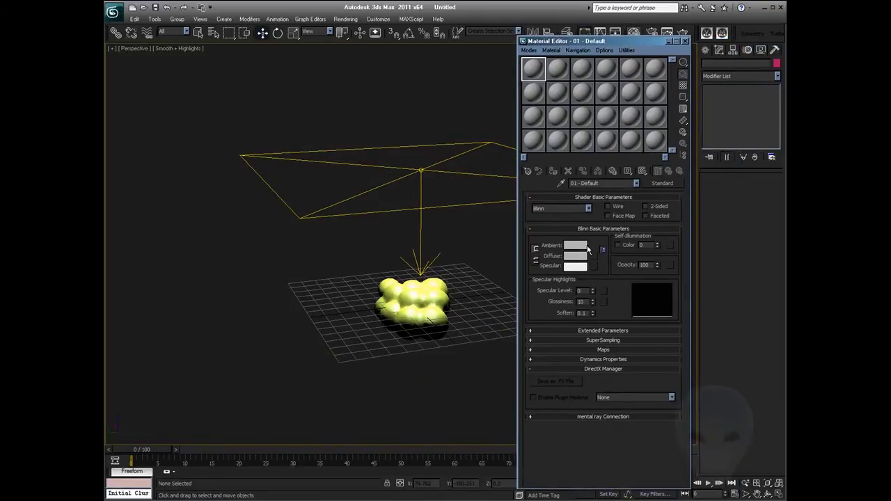
click(528, 171)
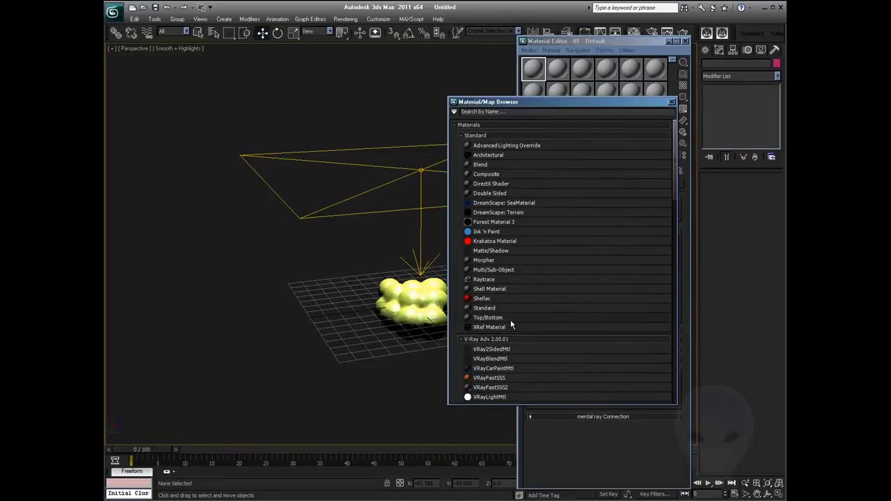
scroll(510, 319, down, 2)
double_click(493, 361)
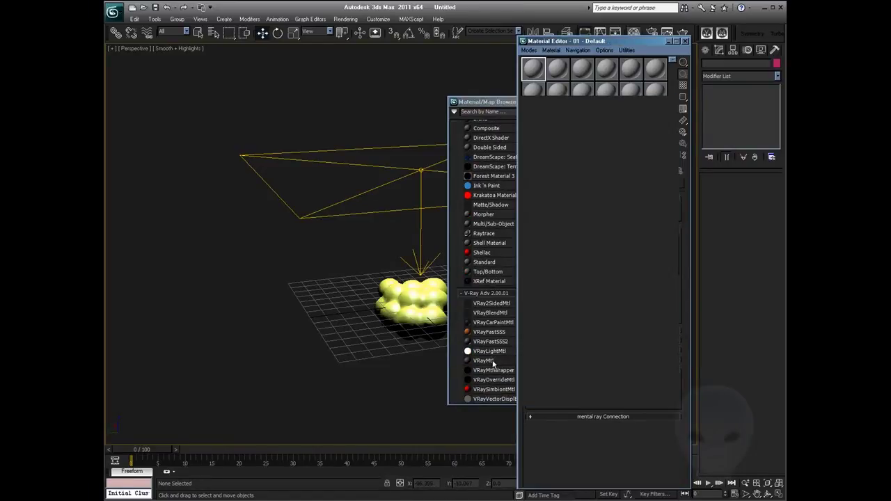
click(501, 256)
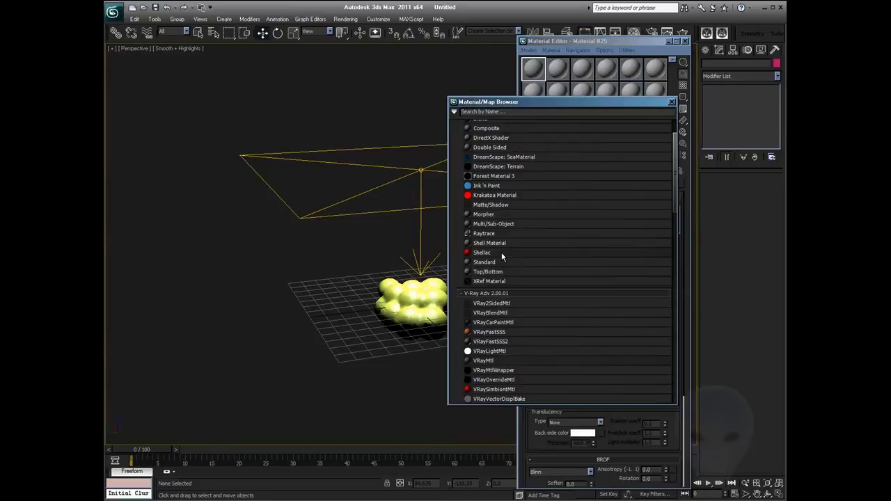
click(672, 102)
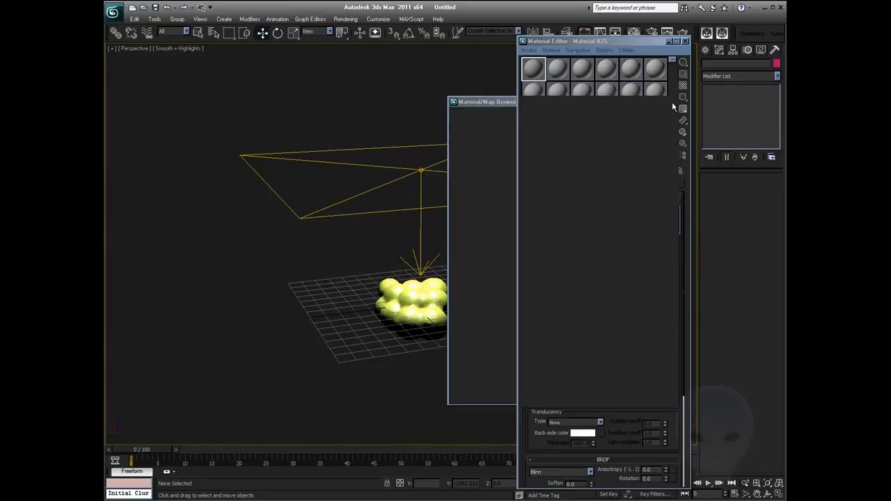
- Assign the VRayMtl to the sphere cluster, frame the cluster in the view and close the Material Editor
drag(538, 77, 430, 301)
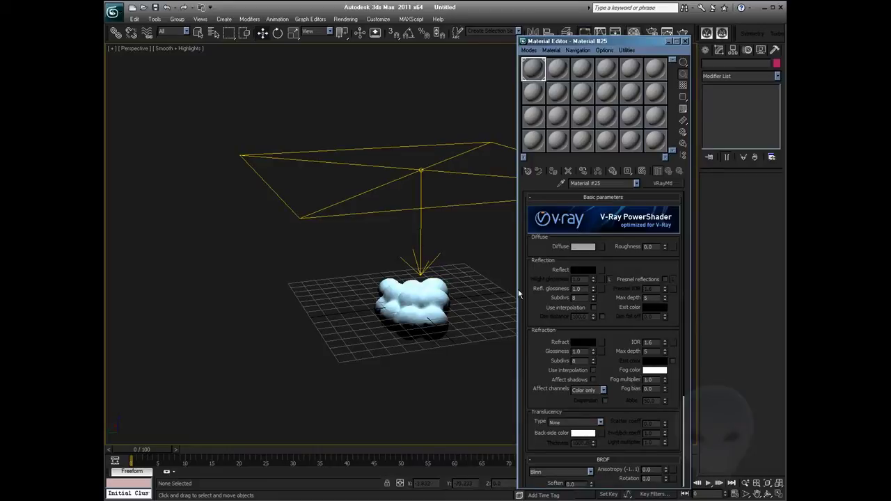
click(400, 303)
key(z)
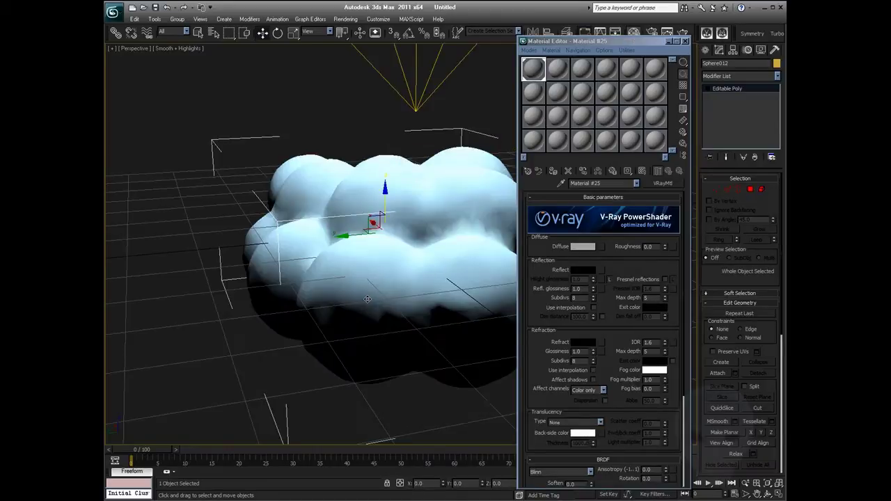
click(685, 41)
- Render a test image of the Perspective view from a different side of the cluster and close it
key(ctrl+r)
drag(451, 245, 624, 141)
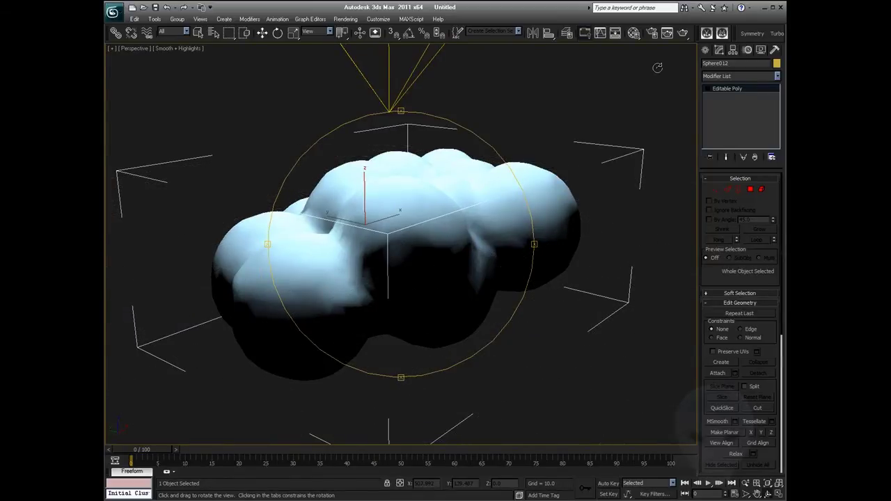
key(Escape)
key(shift+q)
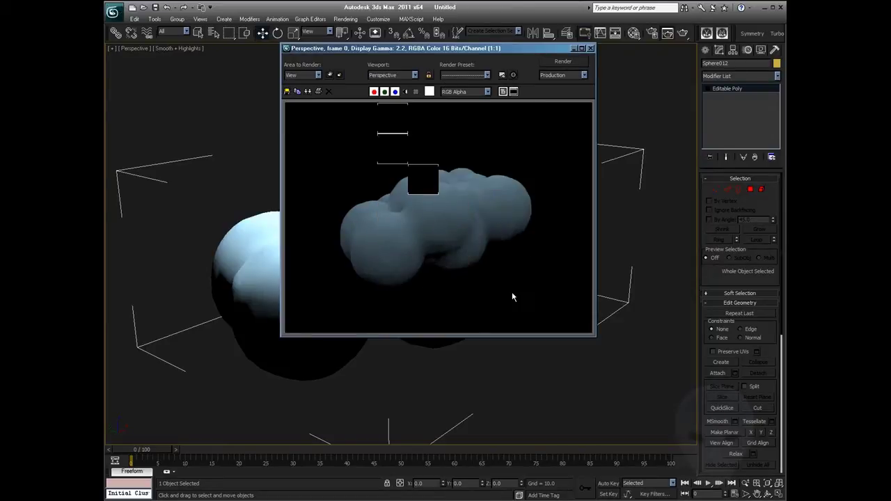
click(590, 50)
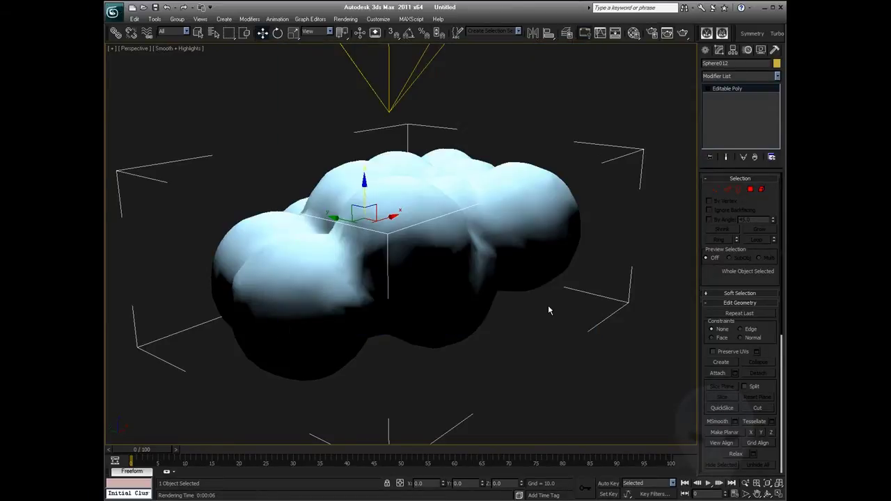
- Raise the plane light straight up to a greater height above the cluster and deselect it
key(ctrl+r)
drag(392, 256, 540, 252)
scroll(540, 253, down, 5)
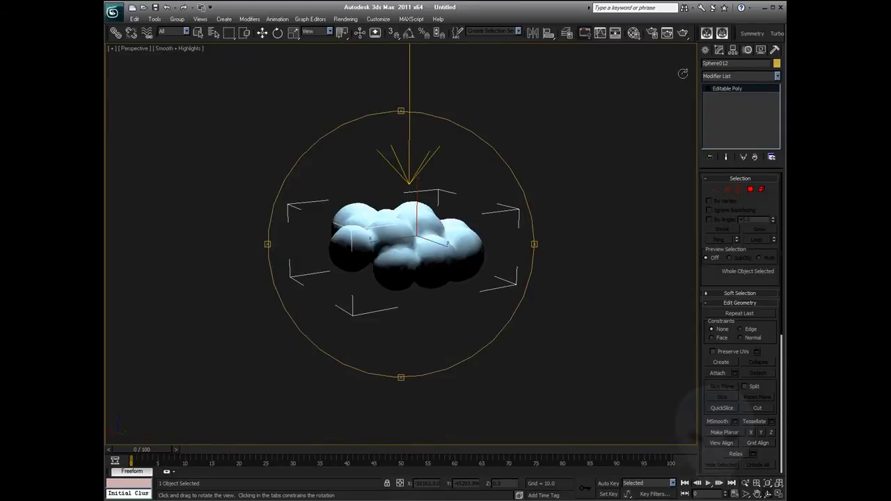
click(718, 51)
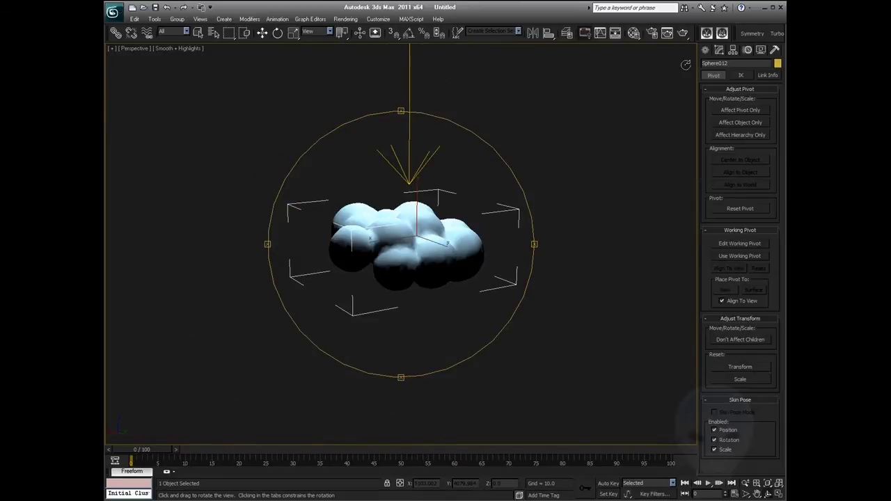
click(719, 50)
middle_drag(497, 188, 487, 278)
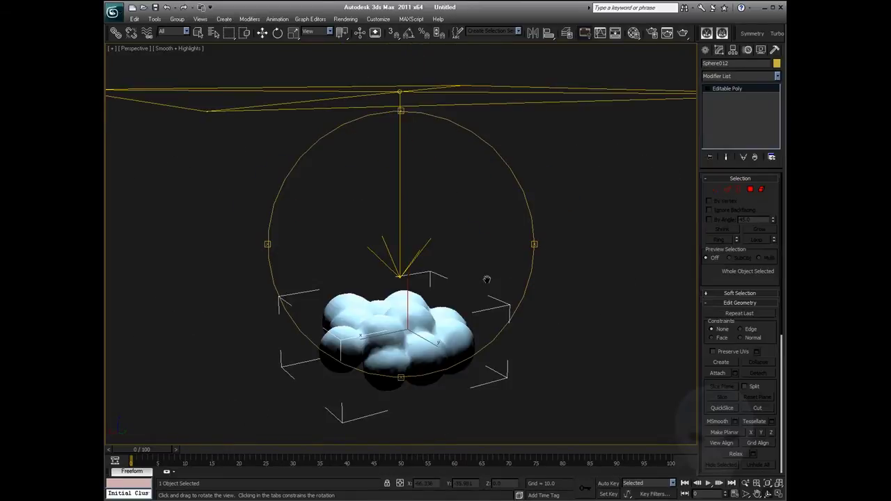
scroll(487, 279, down, 4)
key(w)
drag(481, 203, 328, 217)
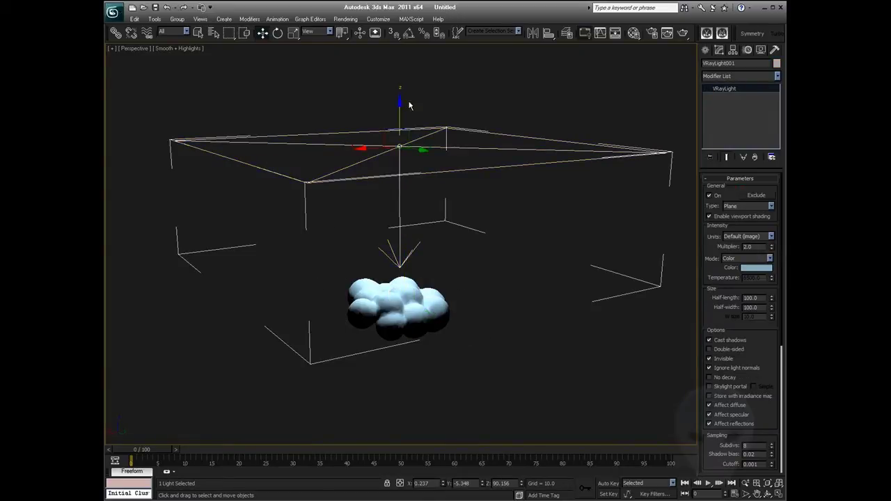
drag(399, 103, 401, 28)
click(472, 215)
- Create a standard Target Direct light in the Top view at about X 281, Y -221, aimed at the cluster's centre
key(t)
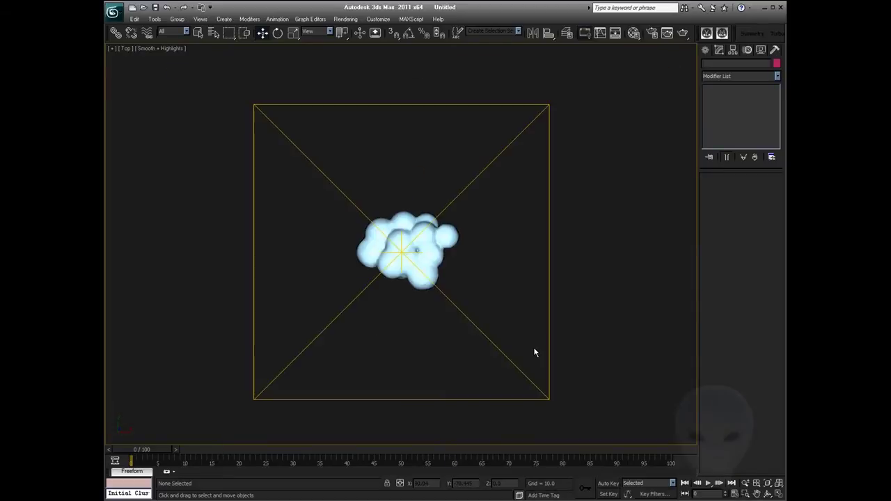
scroll(523, 337, up, 1)
scroll(523, 337, down, 4)
click(705, 50)
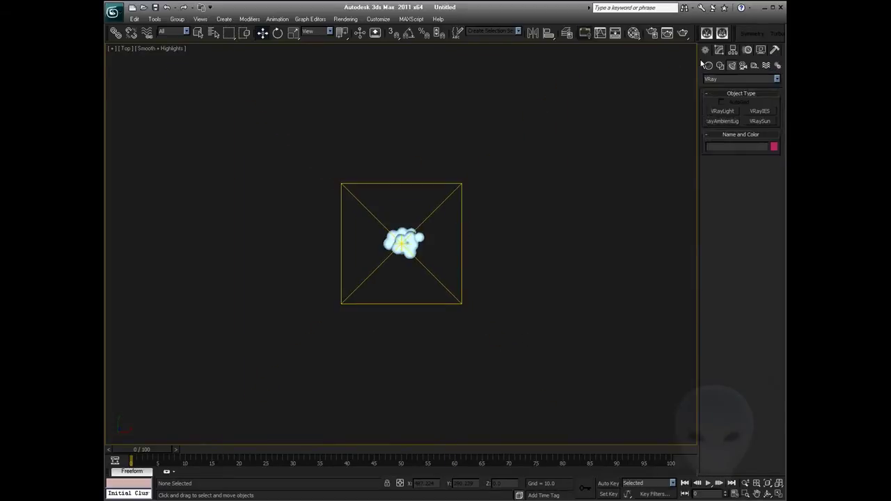
scroll(649, 167, up, 1)
click(726, 78)
click(717, 94)
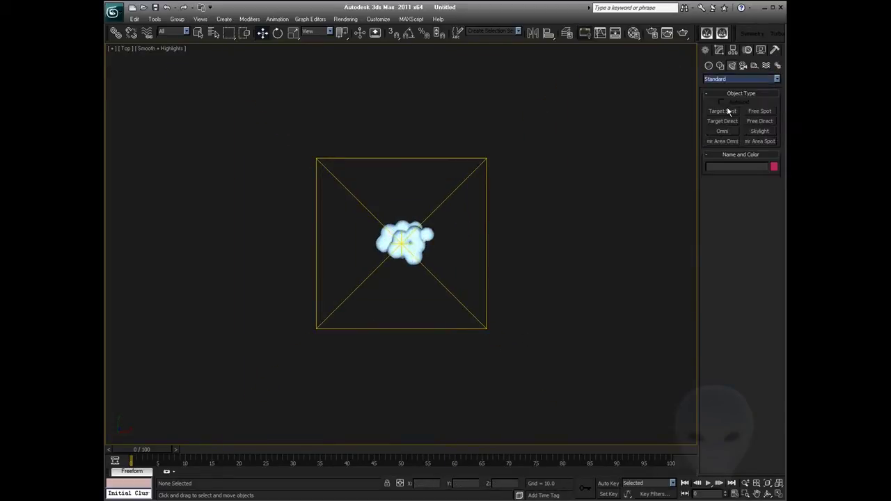
click(721, 121)
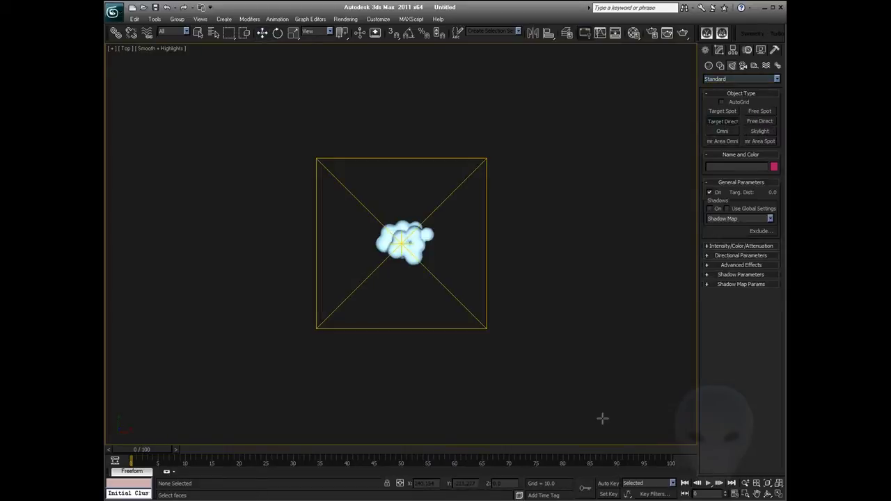
drag(629, 420, 408, 240)
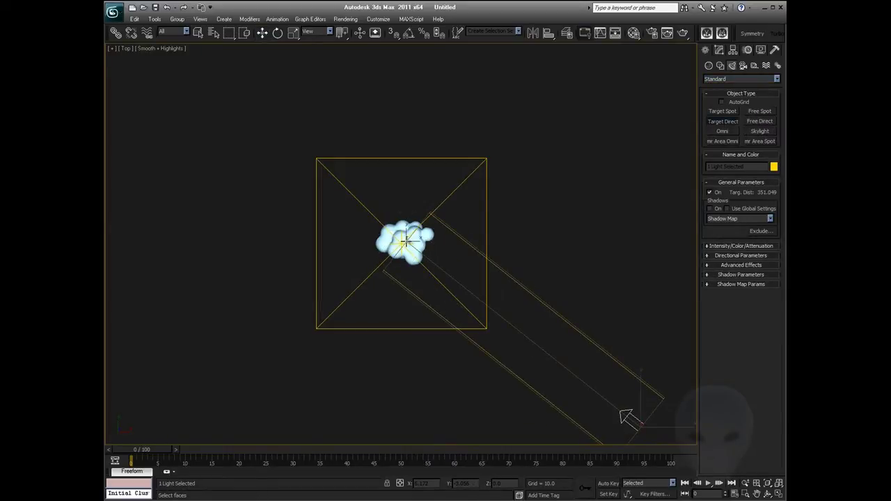
- Move the directional light's source to about X 218, Y -234 in the Top view
click(262, 33)
middle_drag(616, 296, 549, 227)
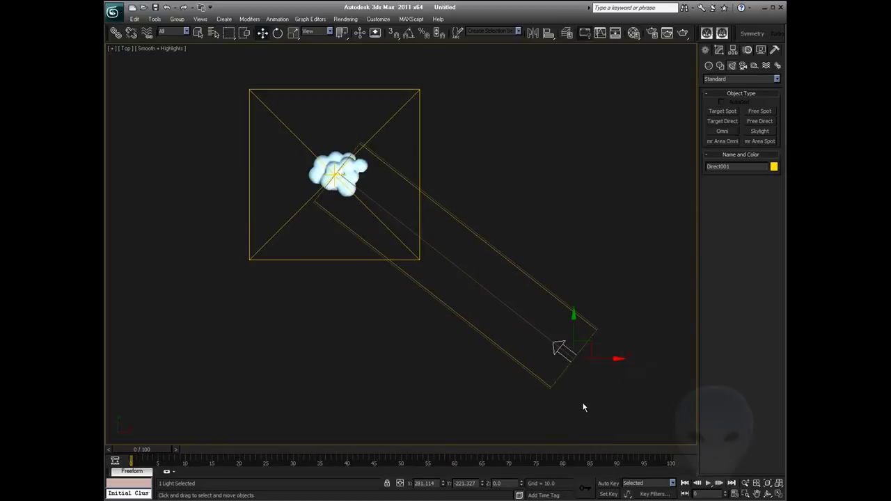
click(586, 351)
click(582, 351)
drag(589, 341, 537, 350)
- Turn on the directional light's shadows and set the shadow type to VRayShadow
click(717, 51)
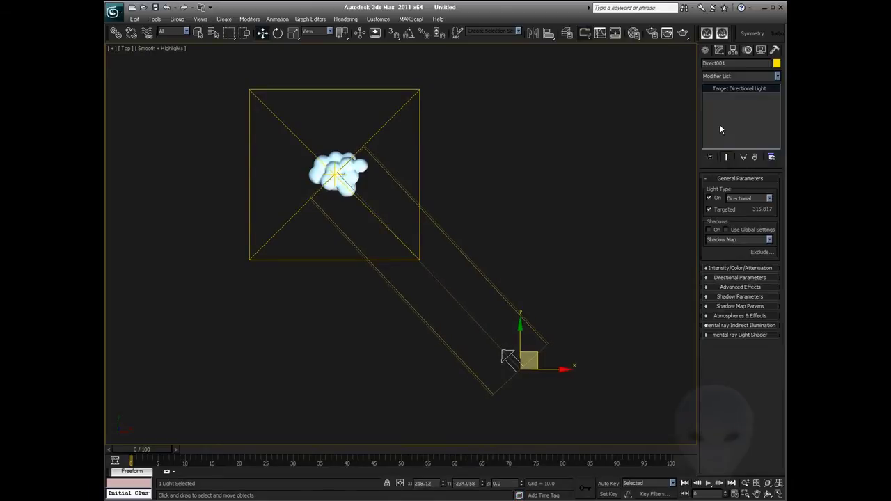
click(709, 229)
click(738, 239)
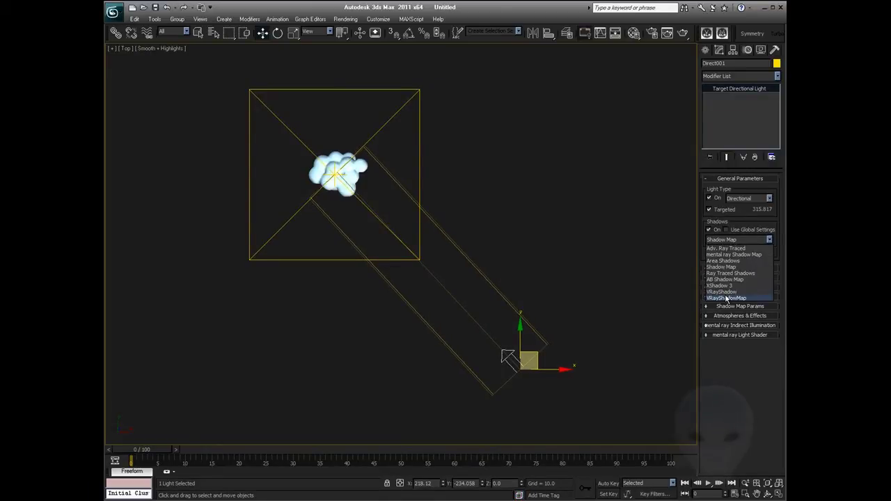
click(721, 295)
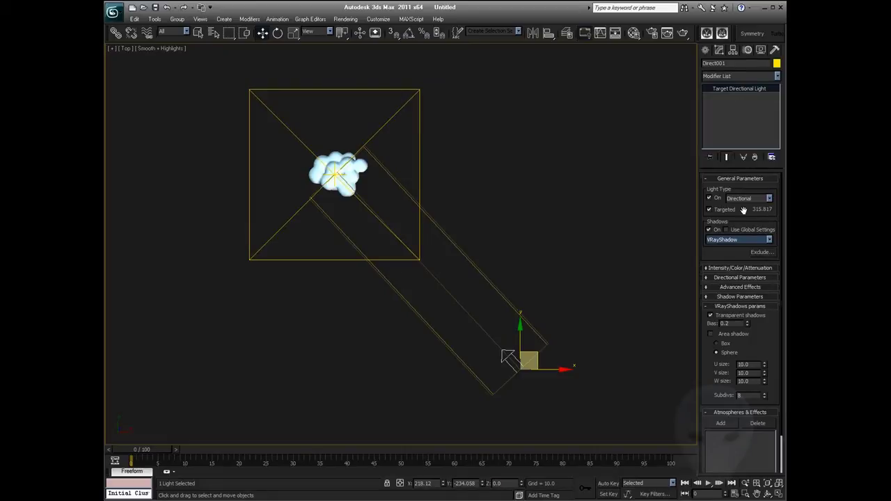
click(737, 306)
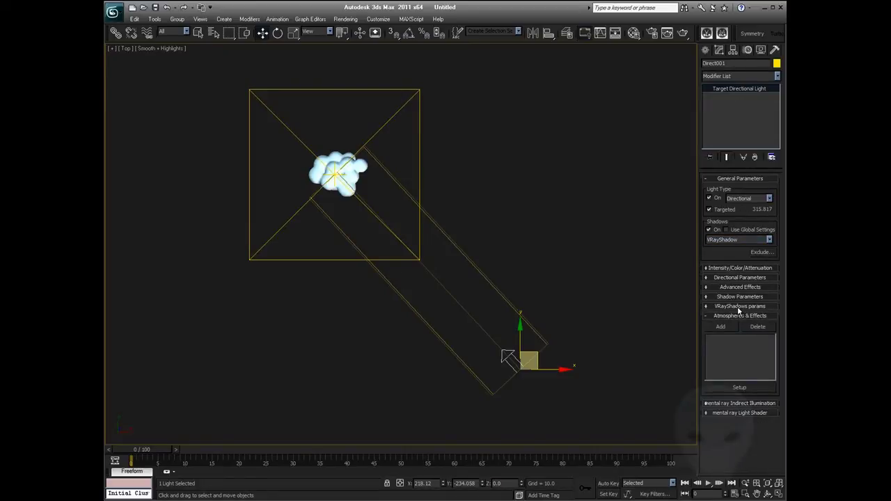
- Set the directional light's intensity multiplier to 2
click(734, 268)
double_click(739, 279)
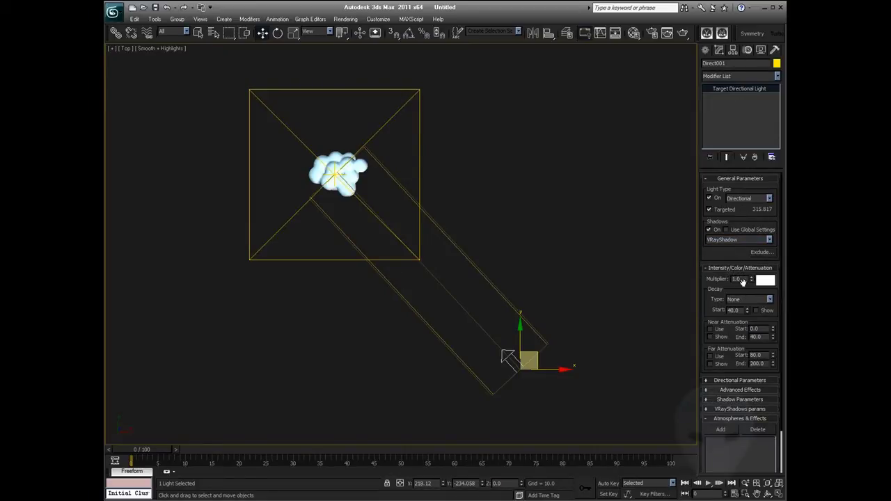
text(2)
key(Return)
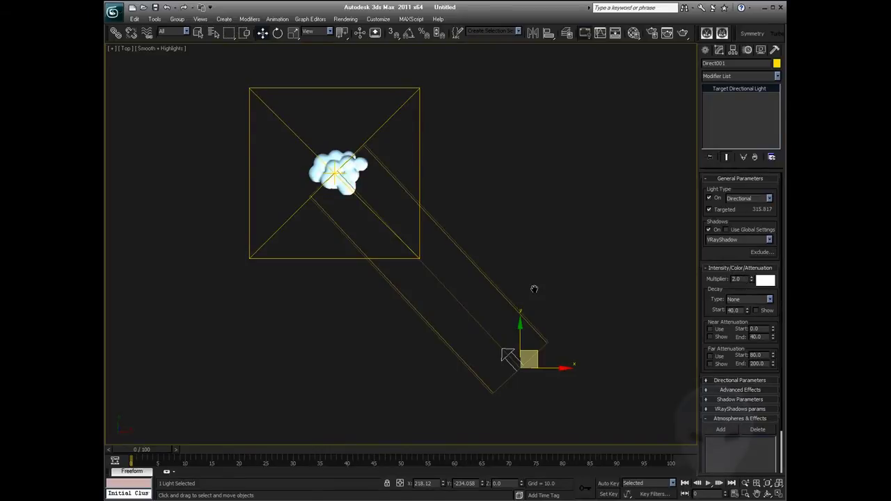
- Set the directional light's colour to a warm off-white of about RGB 255, 246, 220
click(763, 281)
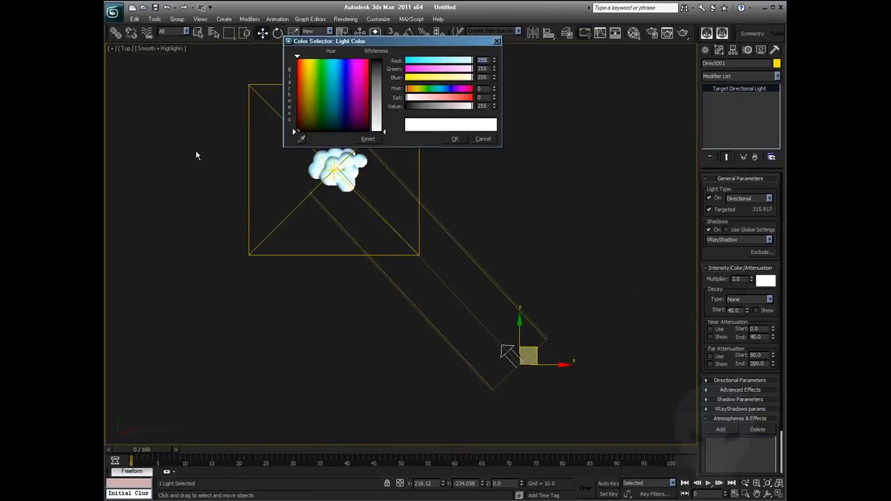
drag(383, 131, 380, 126)
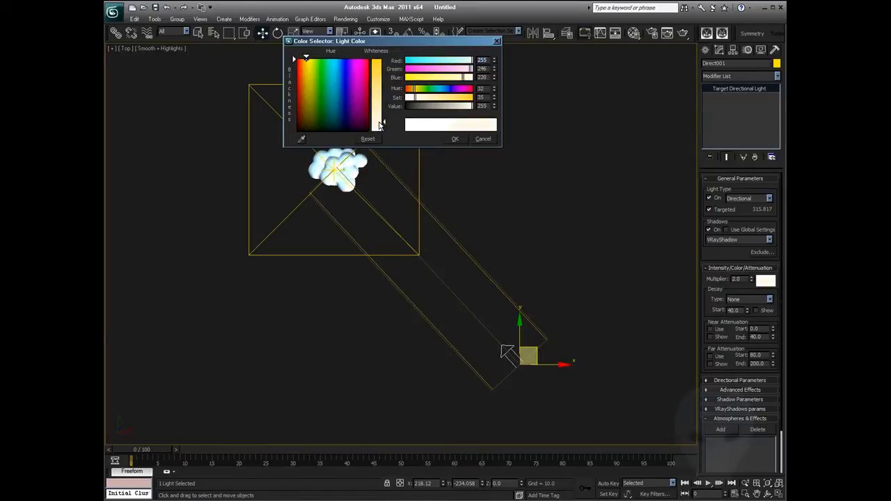
click(454, 139)
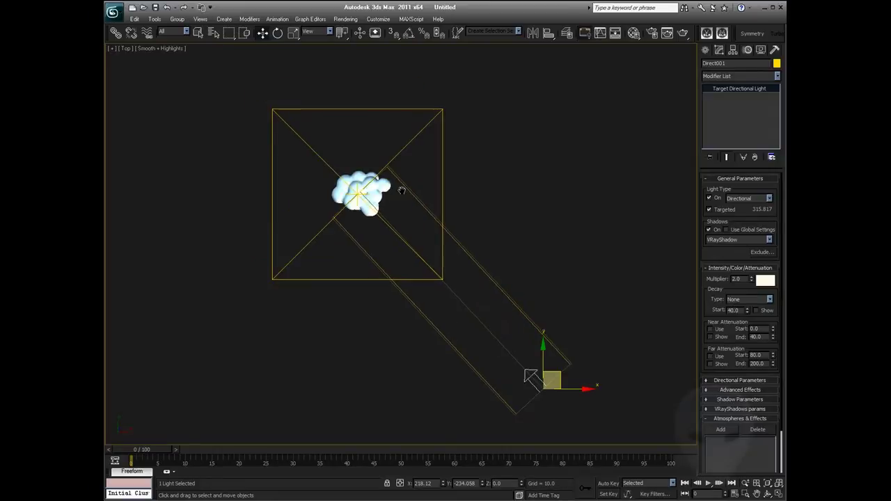
scroll(401, 205, up, 4)
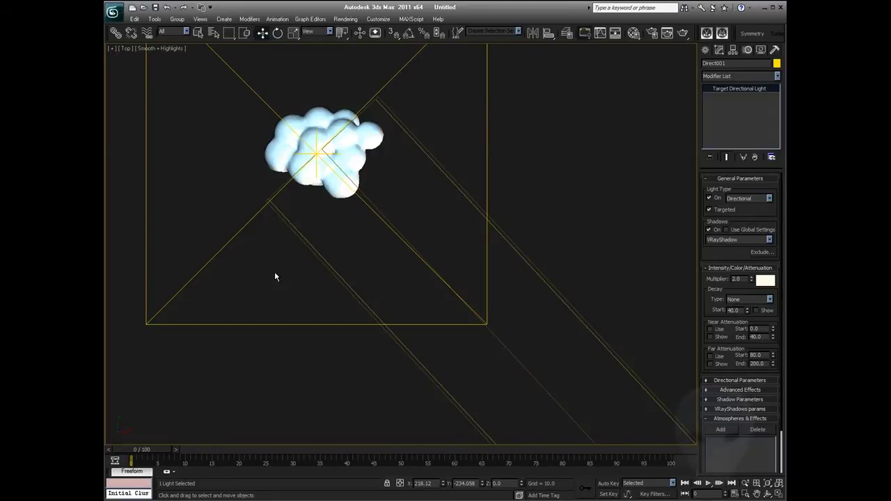
middle_drag(560, 357, 539, 323)
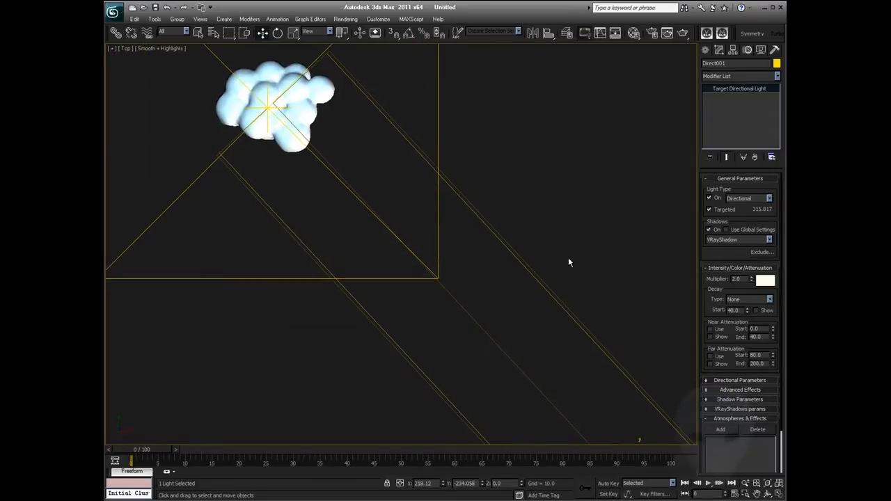
- Raise the directional light's source in the Perspective view so it shines diagonally down onto the sphere mesh
middle_drag(481, 311, 480, 322)
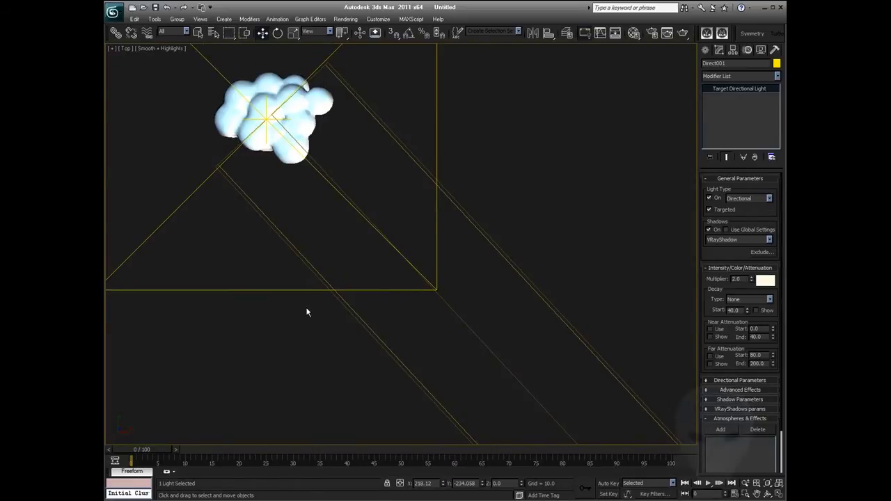
scroll(390, 313, down, 2)
key(p)
alt+middle_drag(432, 304, 354, 203)
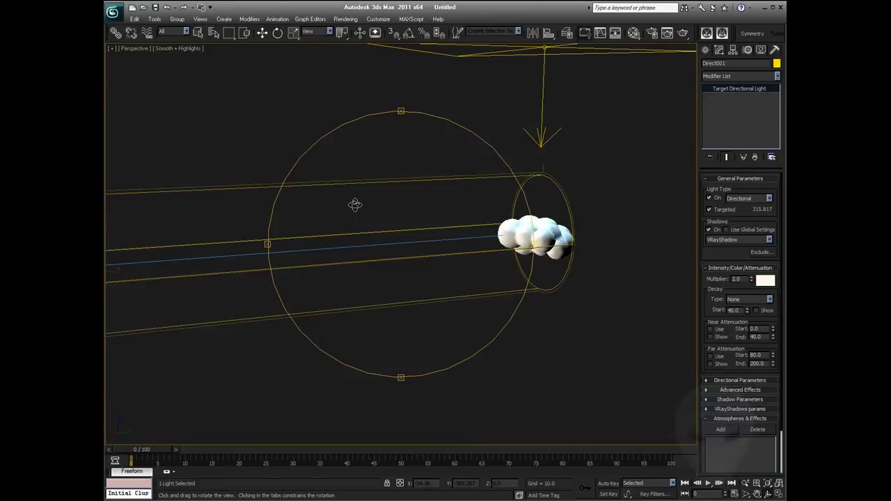
alt+middle_drag(384, 264, 300, 142)
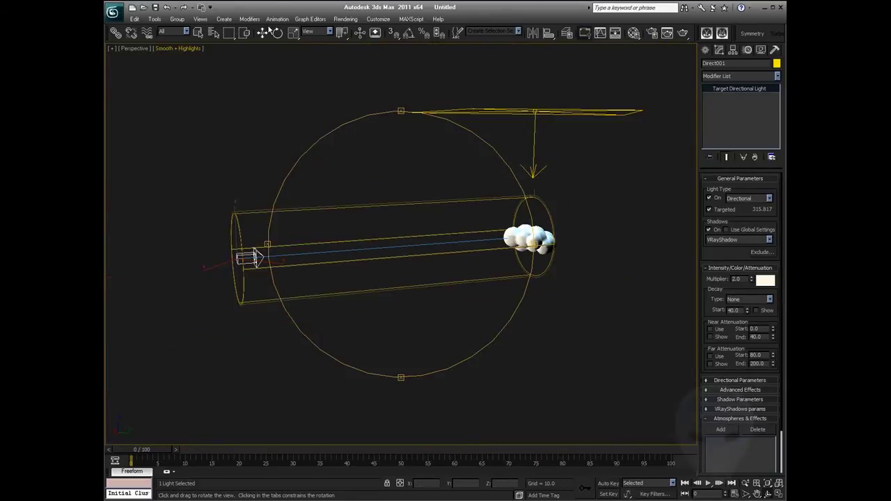
key(w)
drag(255, 256, 260, 86)
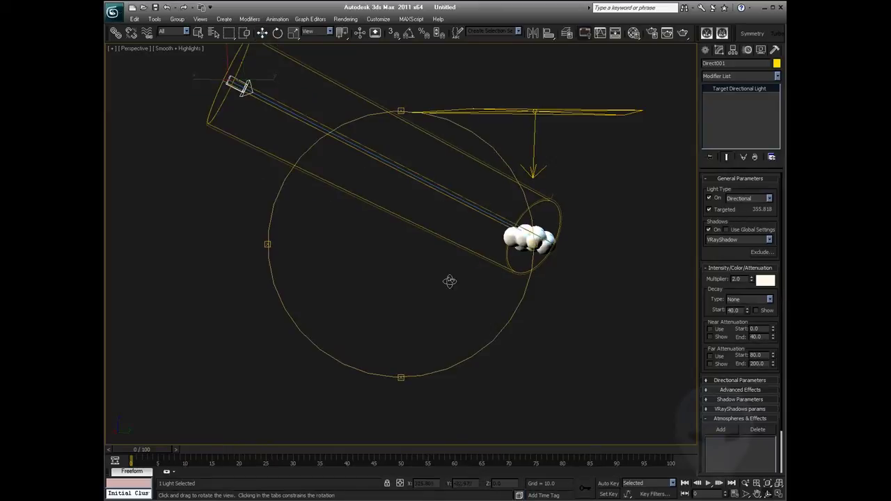
- Test-render the merged sphere mesh close up, once from the lit side and once from underneath
drag(450, 281, 473, 250)
middle_drag(473, 250, 407, 240)
drag(407, 241, 434, 314)
right_click(484, 252)
click(398, 257)
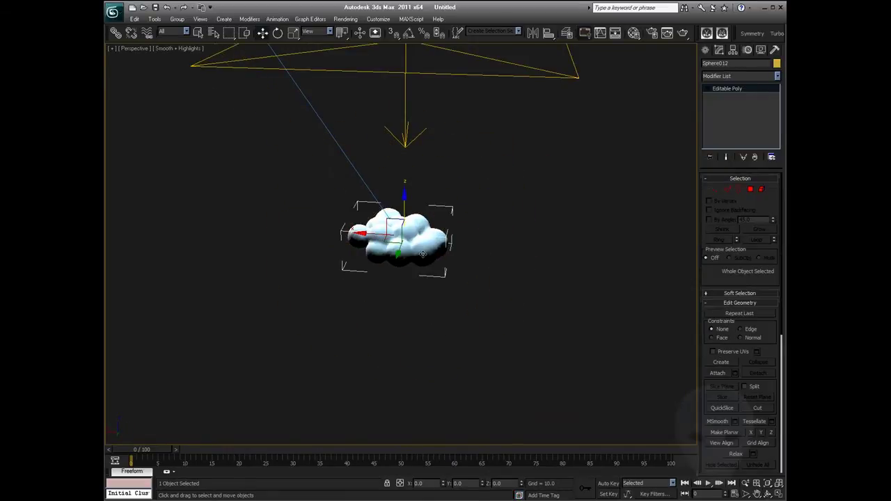
key(z)
key(ctrl+r)
drag(398, 257, 439, 246)
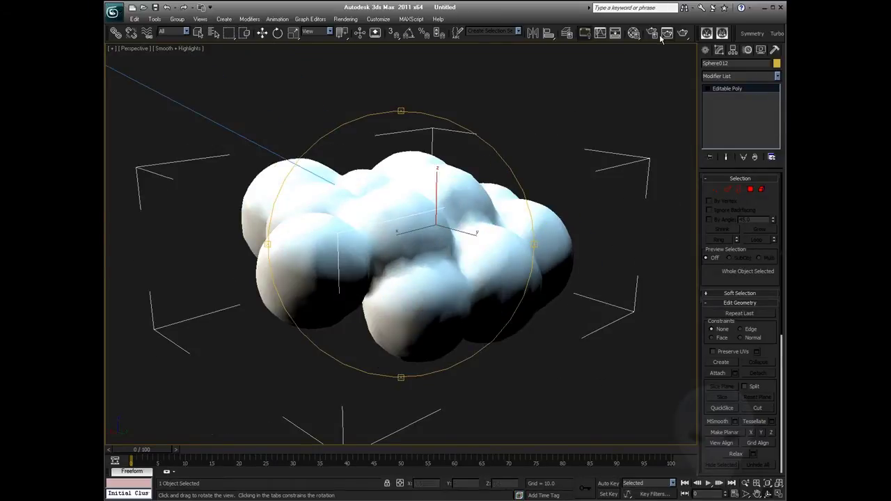
click(681, 34)
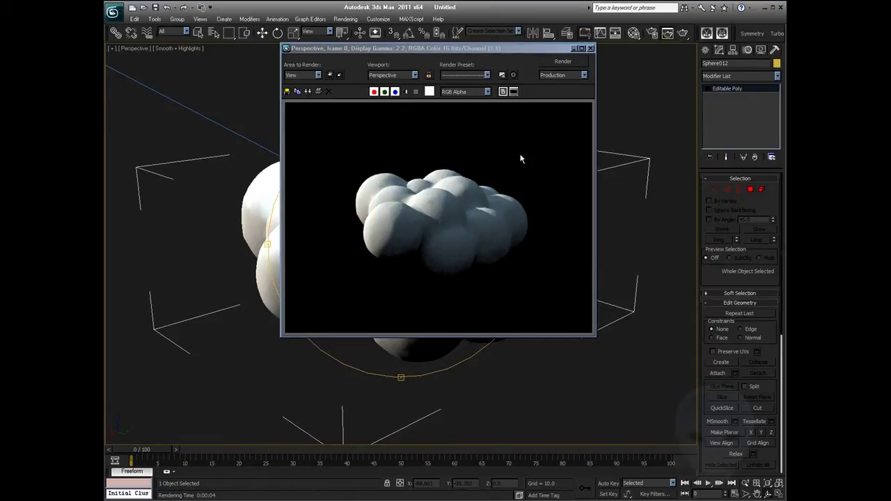
click(590, 48)
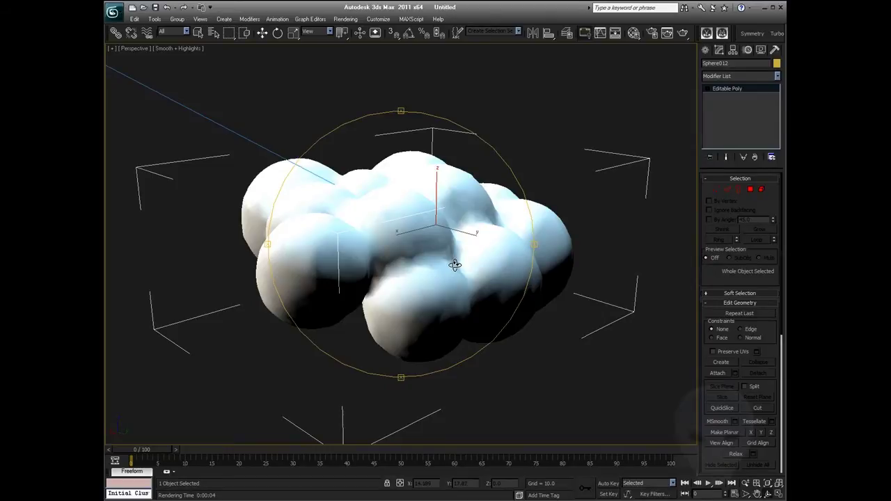
alt+middle_drag(415, 226, 432, 209)
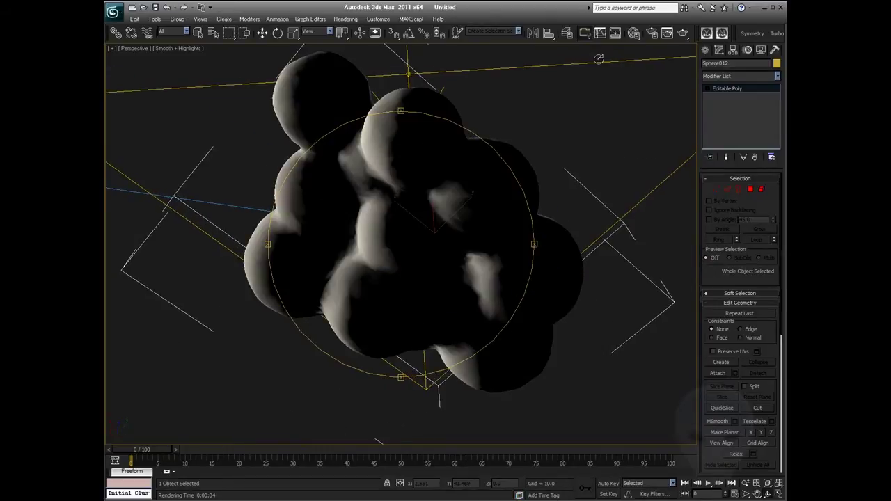
click(683, 32)
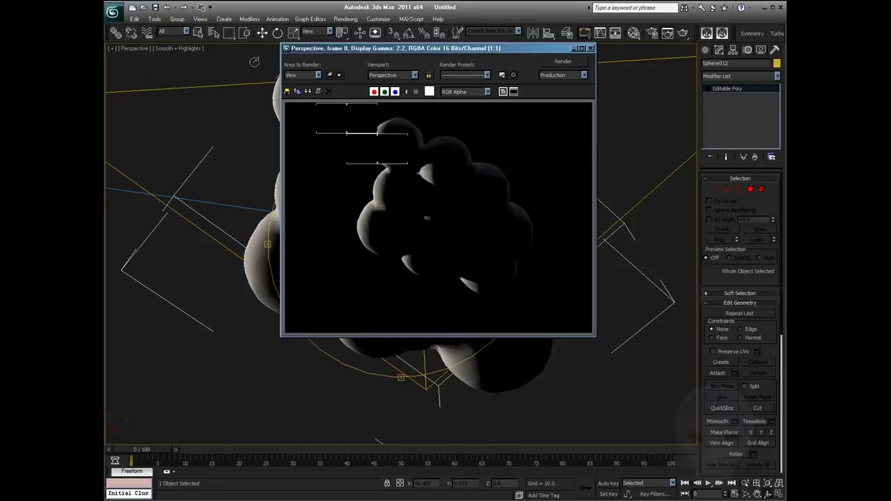
- Turn on V-Ray indirect illumination (GI) in the render settings
click(345, 20)
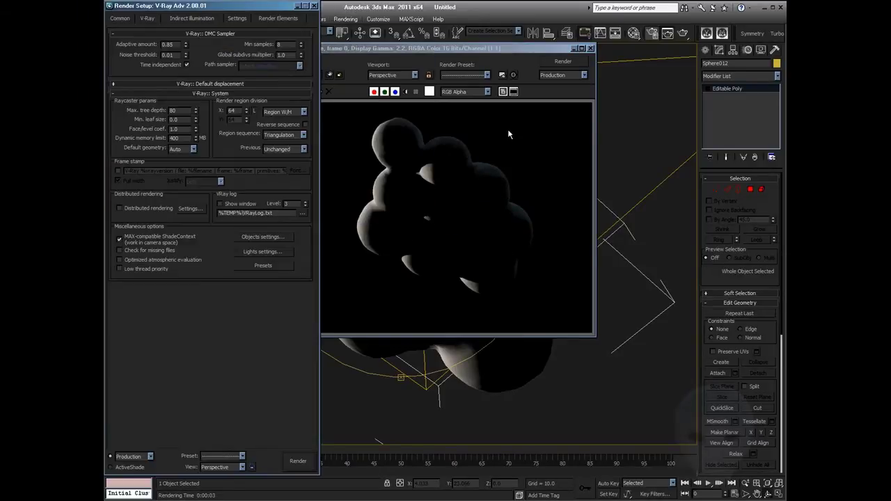
click(182, 18)
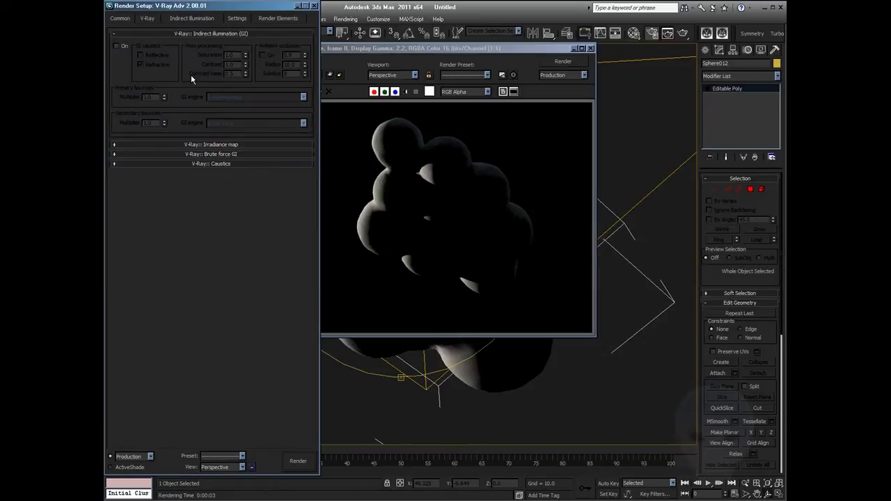
click(116, 46)
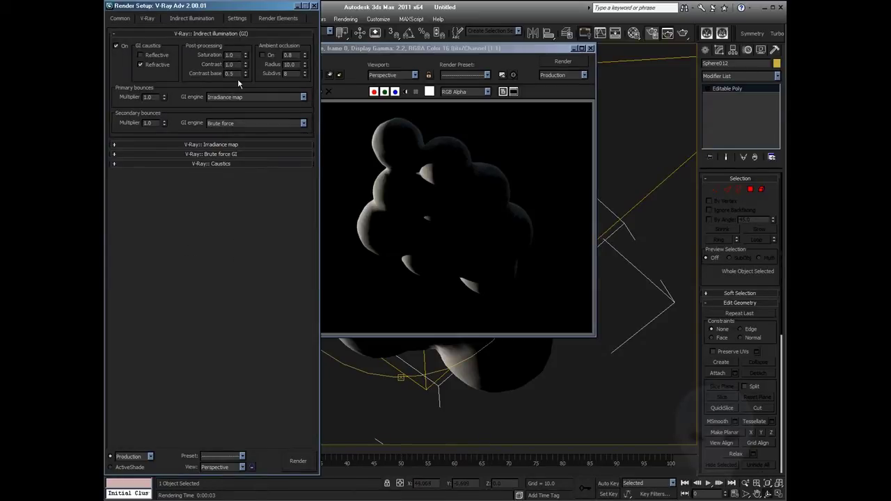
- Enable the V-Ray GI environment (skylight) override with a multiplier of 0.17 and render the mesh
click(151, 18)
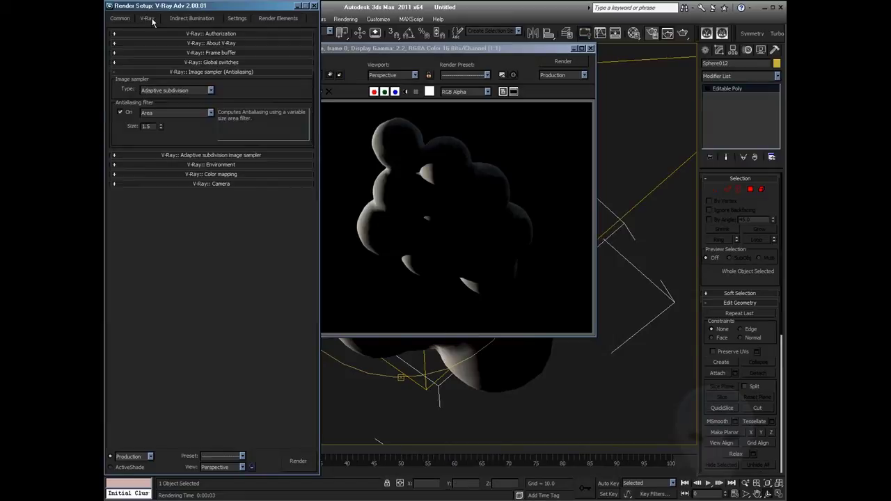
click(211, 164)
click(118, 182)
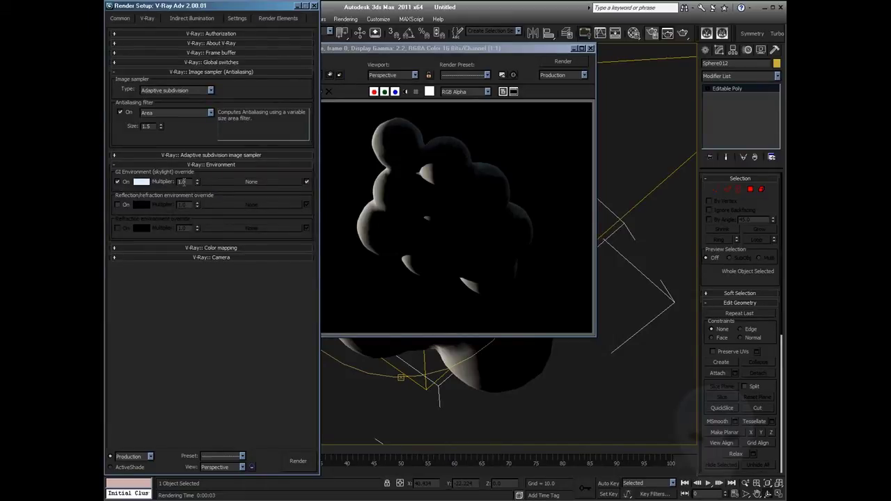
drag(197, 181, 201, 221)
click(550, 64)
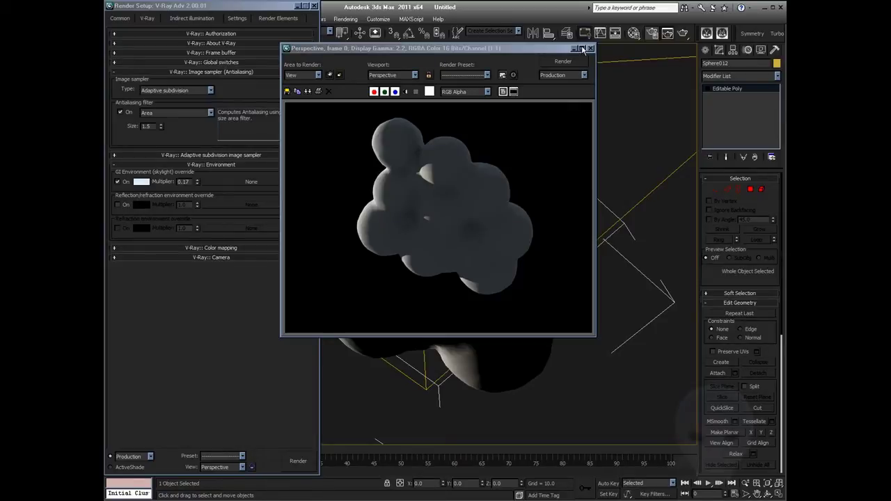
- Select the V-Ray plane light and give the skylight override the same light blue colour as that light
click(596, 110)
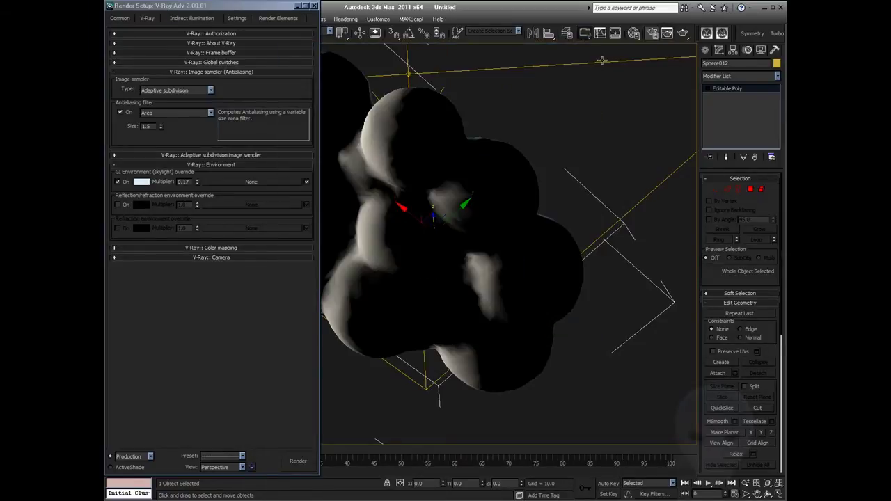
click(602, 62)
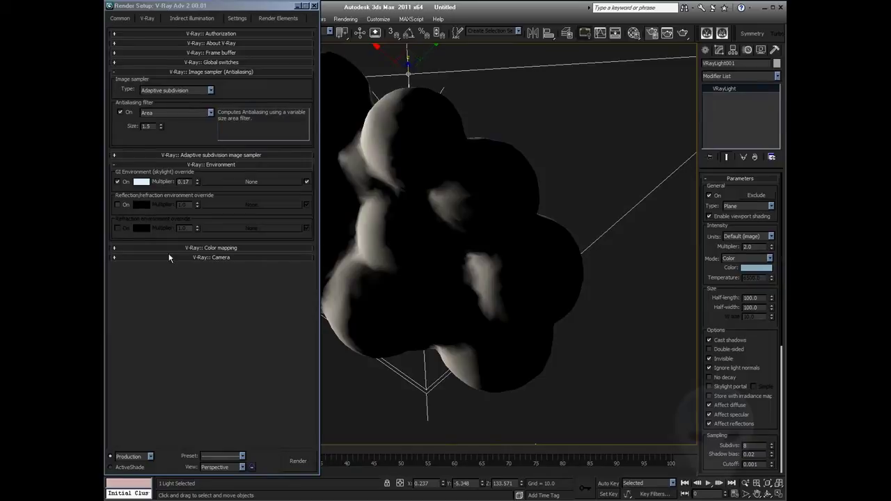
right_click(133, 182)
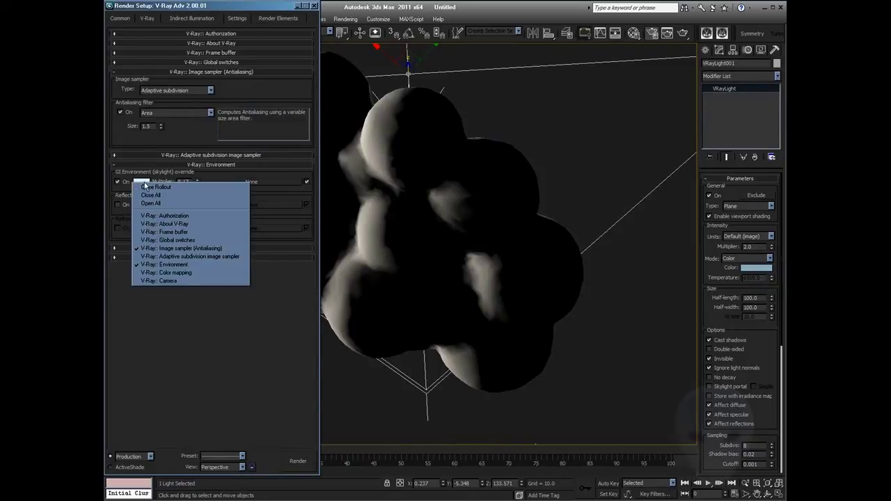
click(143, 184)
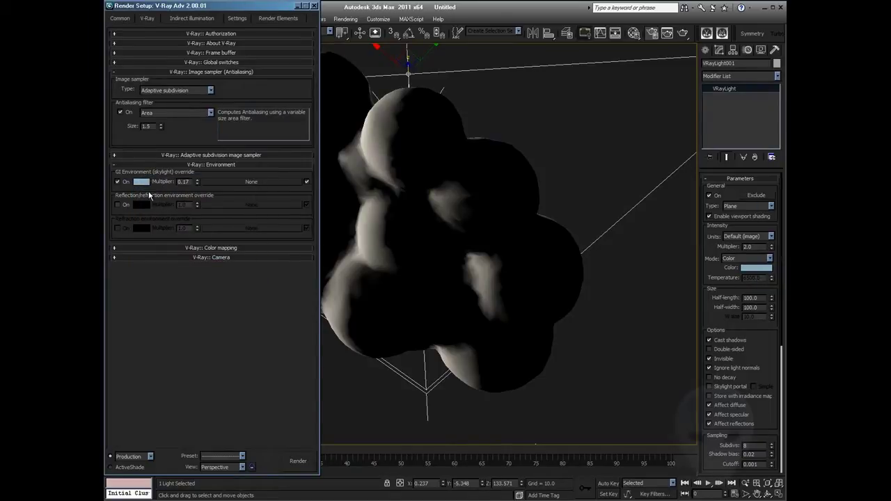
- Set the render output size to 320x240 and test-render the shaded underside of the mesh
alt+middle_drag(461, 205, 451, 236)
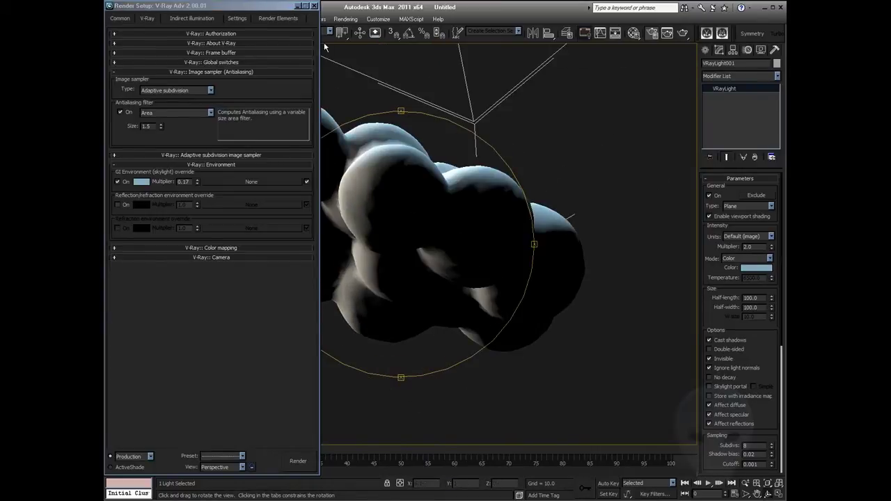
click(130, 21)
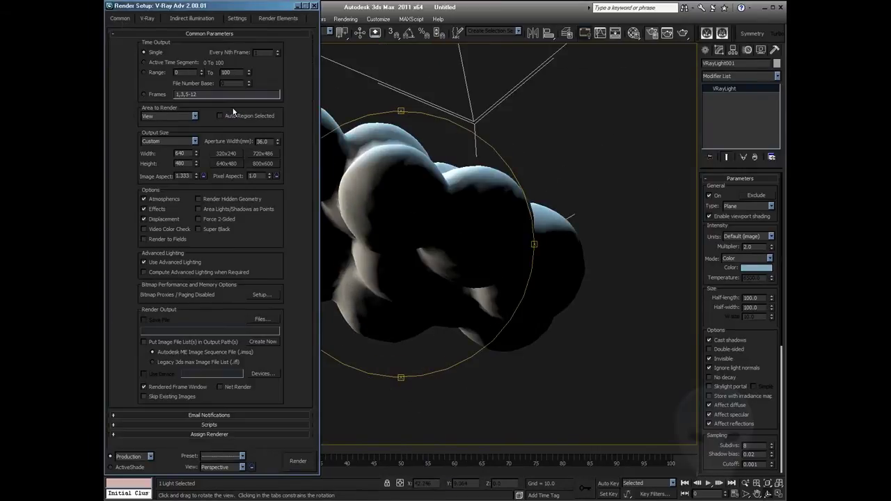
click(224, 153)
drag(447, 202, 448, 194)
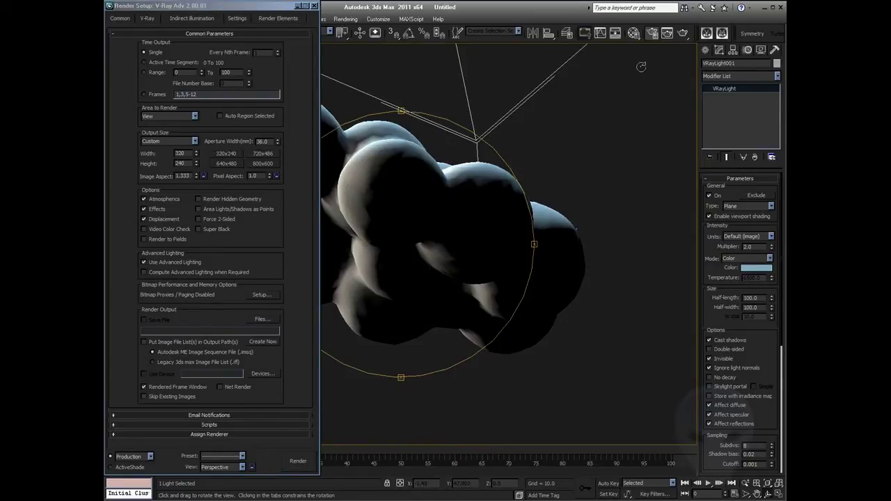
click(682, 33)
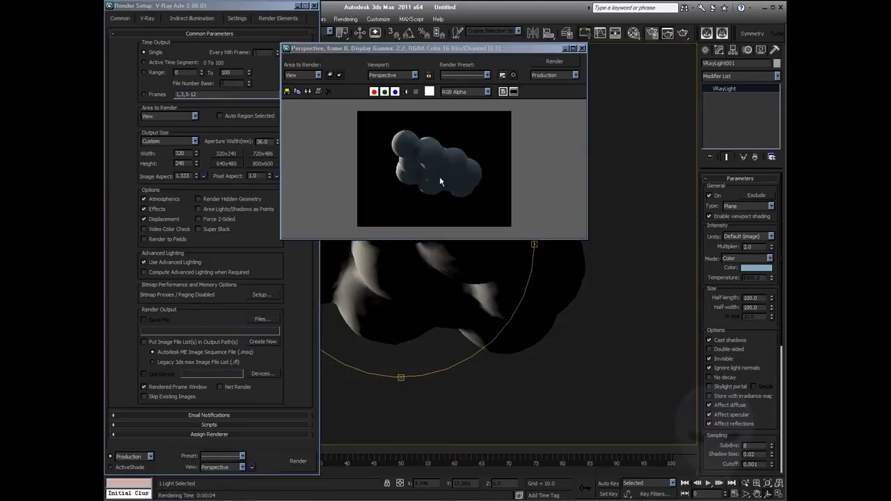
click(581, 49)
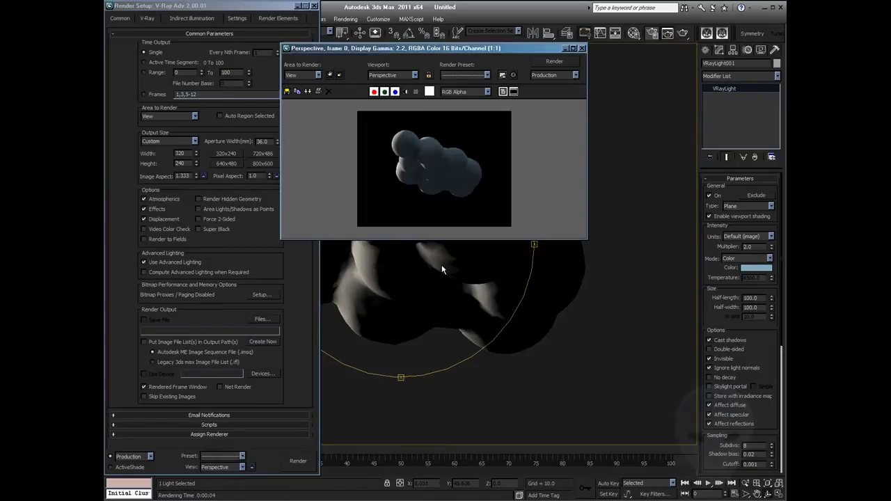
- Test-render the mesh from the side lit by the directional light
drag(428, 239, 591, 272)
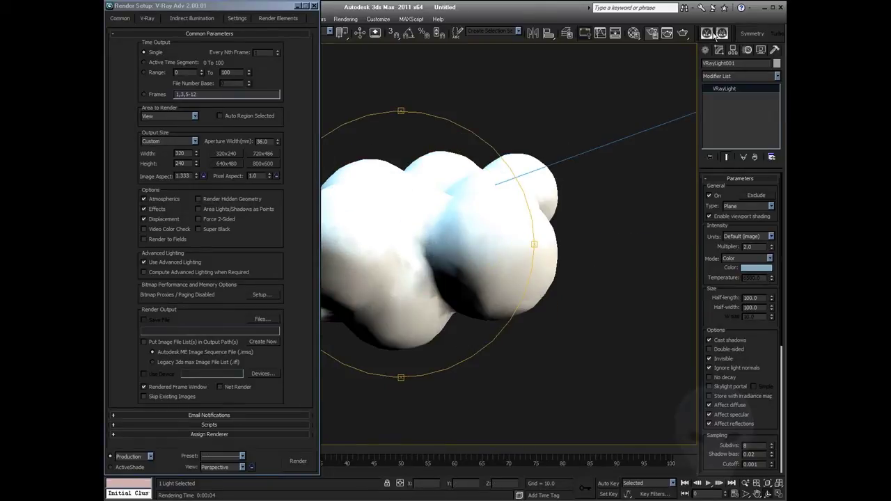
click(684, 33)
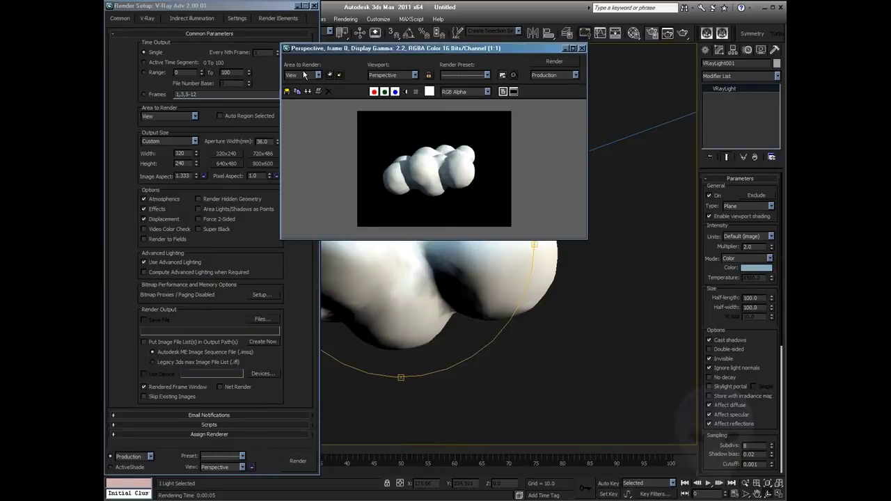
click(582, 48)
- Close the render settings and examine how the plane light and directional light are placed above the mesh
drag(392, 244, 499, 261)
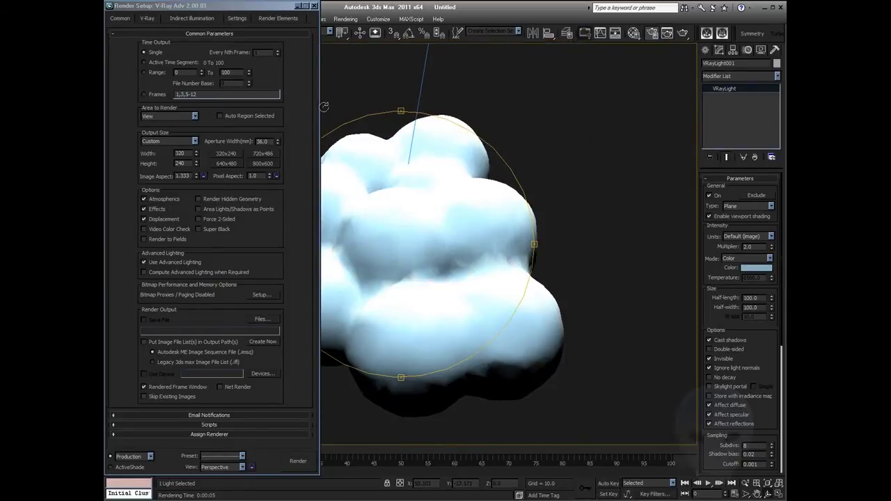
click(316, 6)
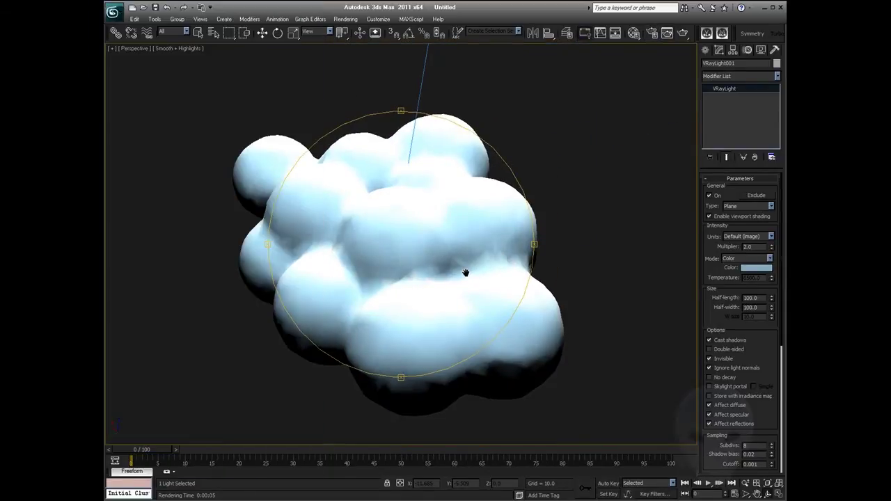
drag(466, 272, 413, 244)
scroll(414, 244, down, 5)
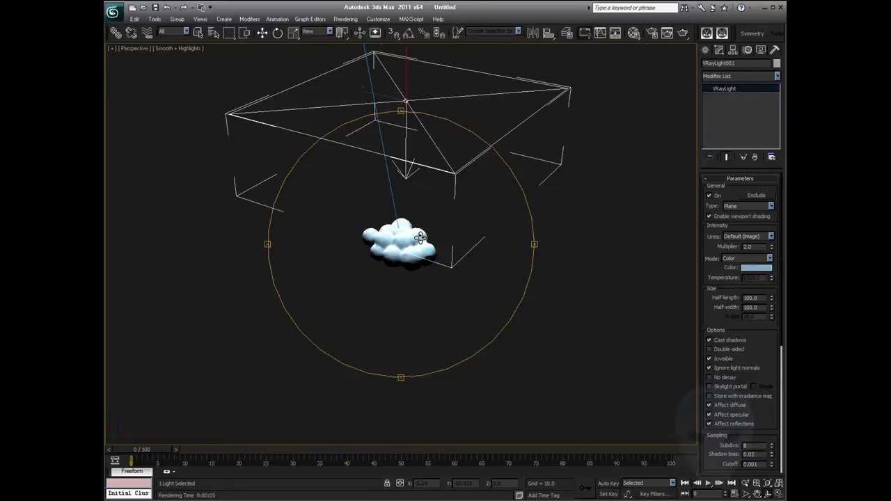
scroll(419, 238, down, 4)
key(w)
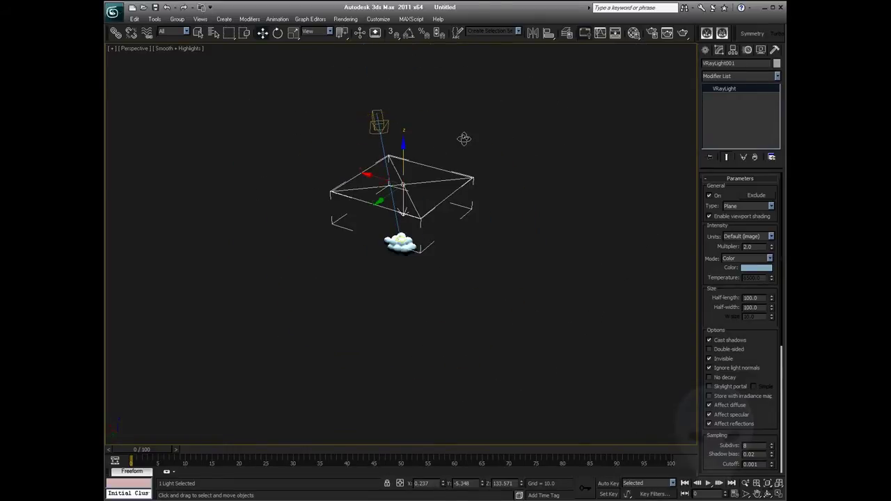
scroll(480, 225, up, 4)
middle_drag(380, 159, 384, 180)
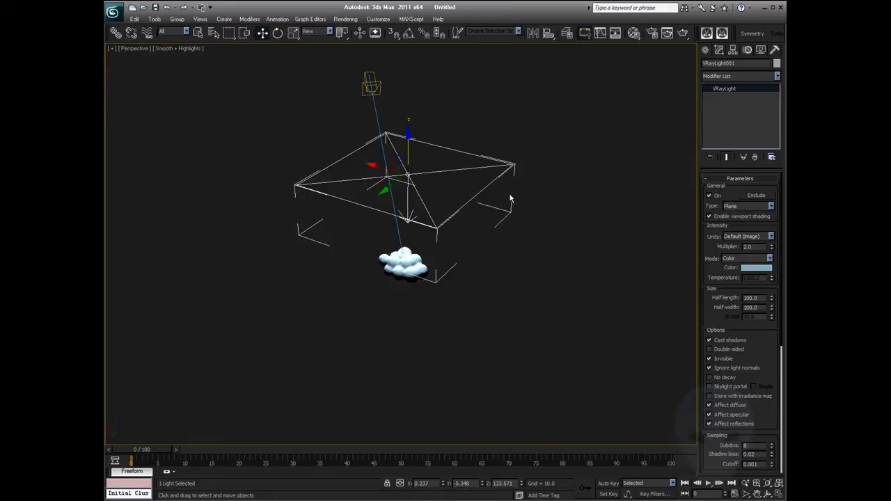
scroll(510, 199, up, 4)
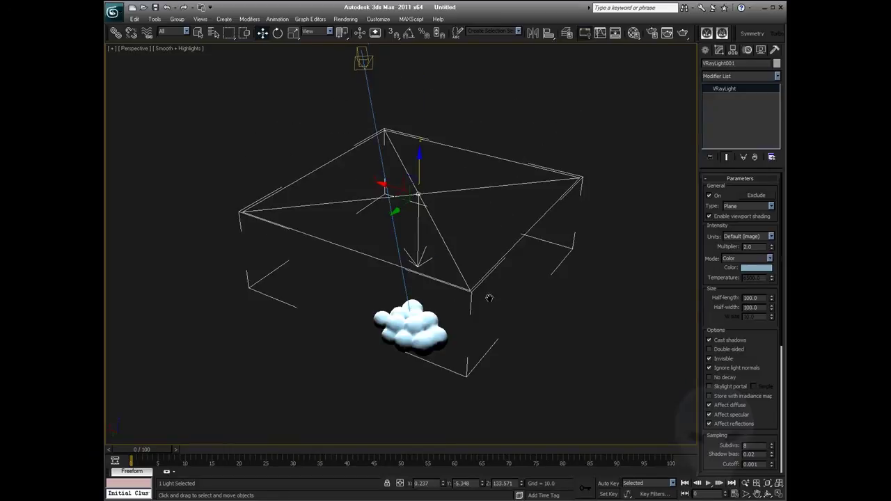
- Deselect the V-Ray plane light and select the merged sphere mesh below it
click(489, 198)
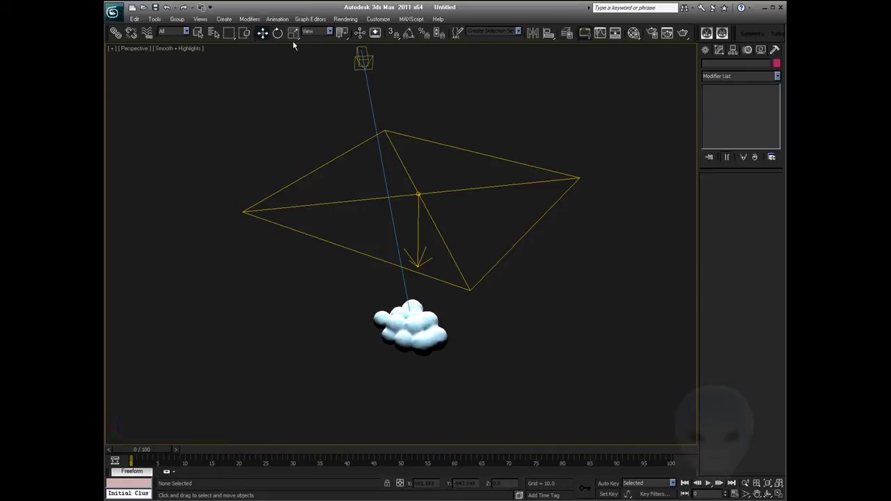
middle_drag(461, 377, 442, 334)
click(437, 324)
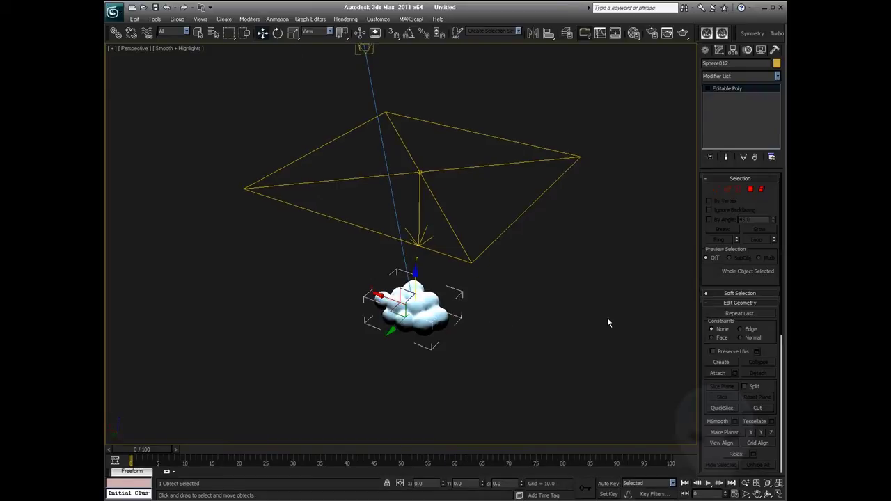
- Open the Render To Texture settings for the selected sphere mesh and set its edge padding to 4
key(z)
key(ctrl+r)
drag(368, 265, 427, 277)
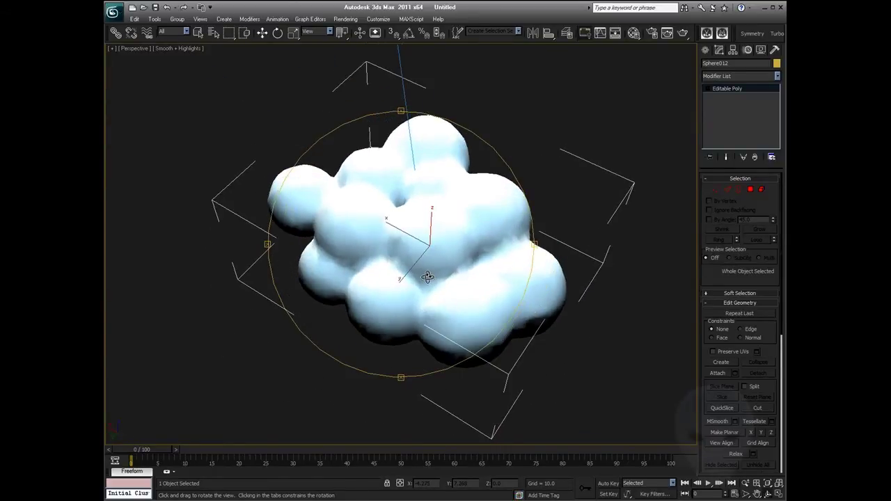
middle_drag(427, 277, 433, 278)
right_click(541, 278)
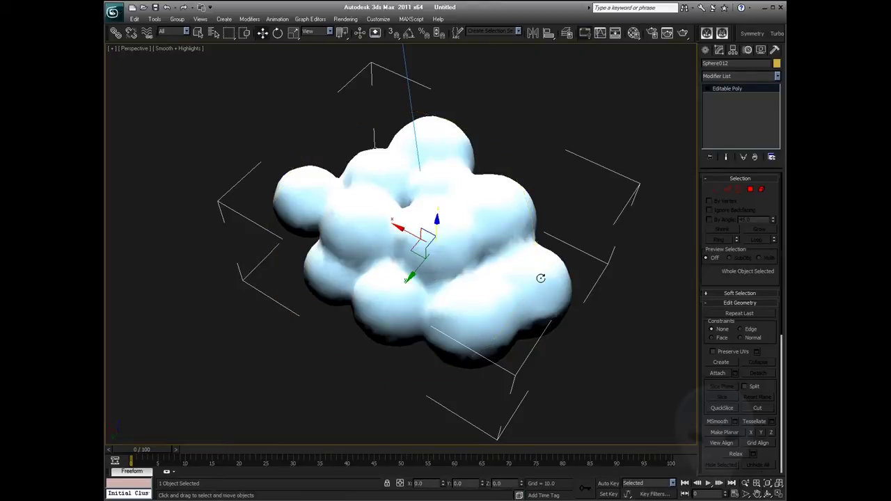
click(597, 242)
click(538, 252)
key(0)
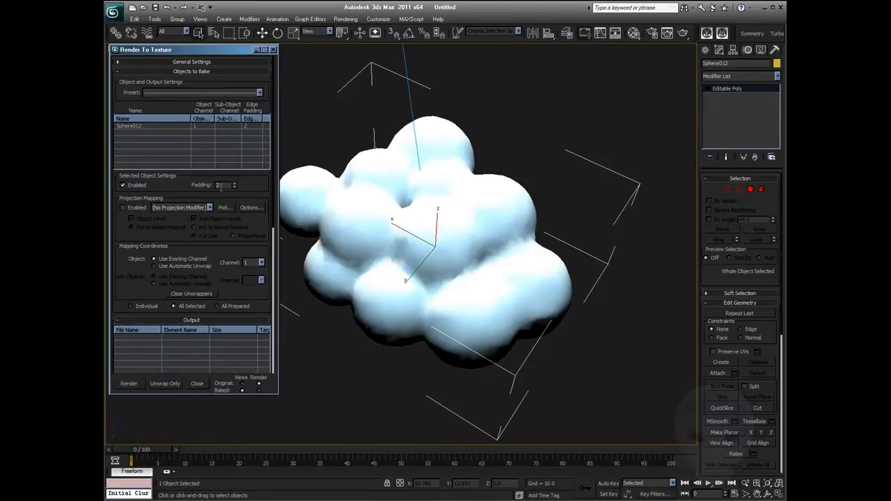
drag(222, 184, 191, 185)
text(4)
- Add a VRayCompleteMap element to the mesh's texture-baking output
drag(129, 230, 128, 189)
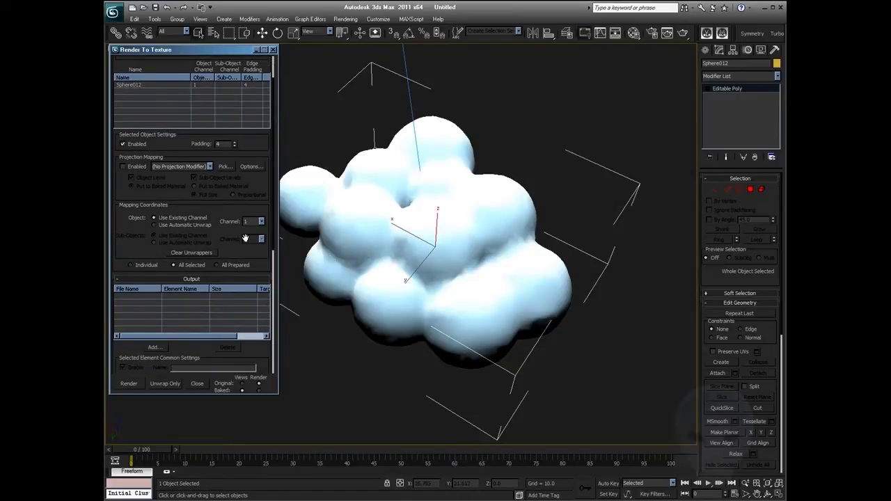
scroll(199, 322, down, 5)
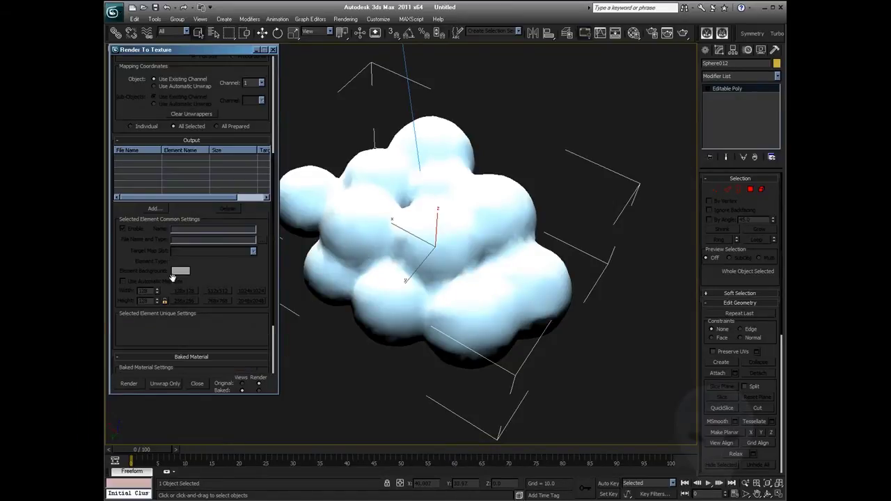
click(154, 208)
scroll(411, 229, down, 6)
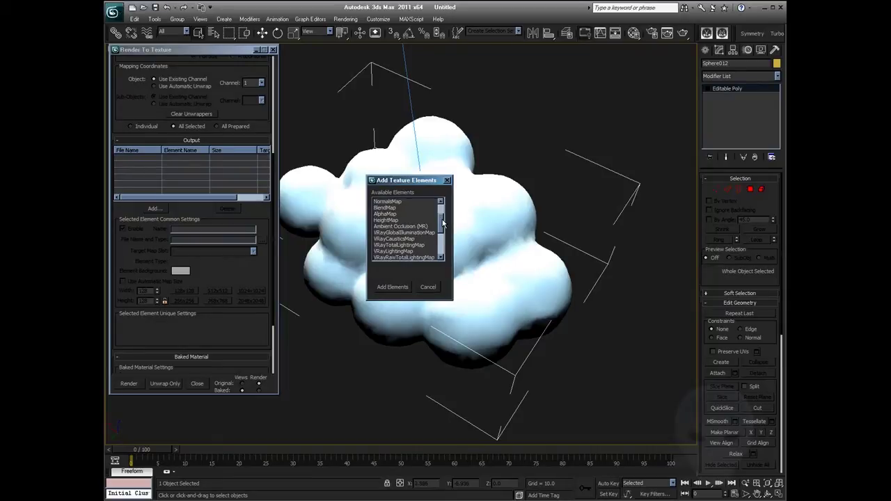
click(404, 239)
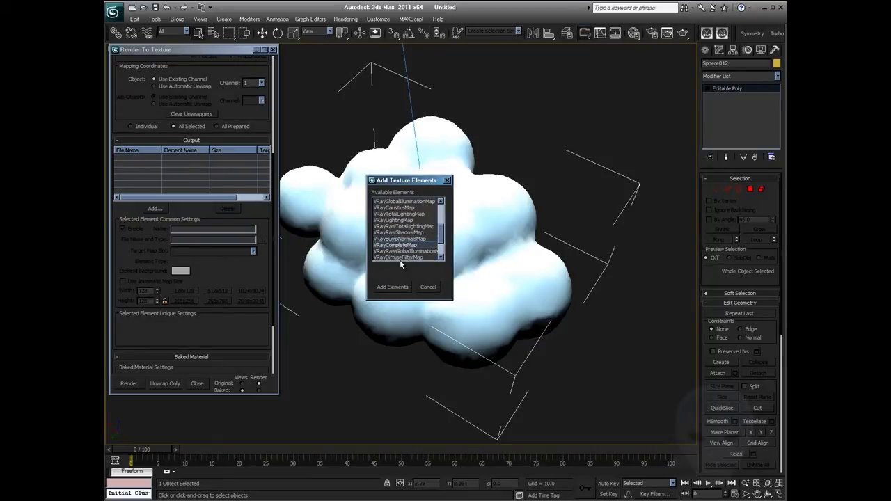
click(393, 287)
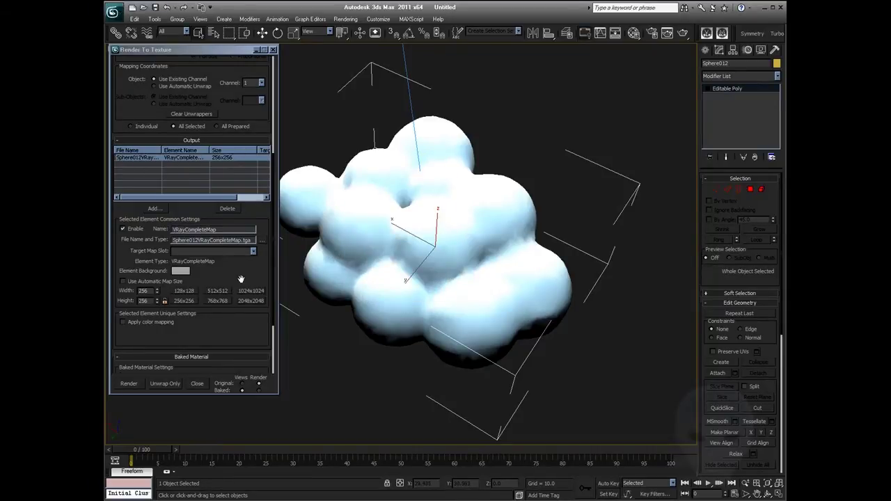
- Set the VRayCompleteMap element's size to 1024x1024 and enable Apply color mapping for it
drag(240, 279, 247, 240)
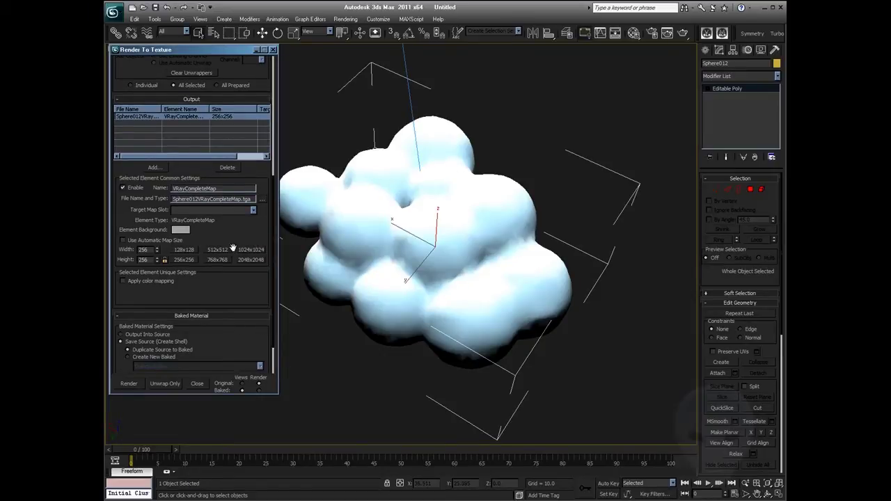
click(251, 250)
scroll(223, 237, down, 1)
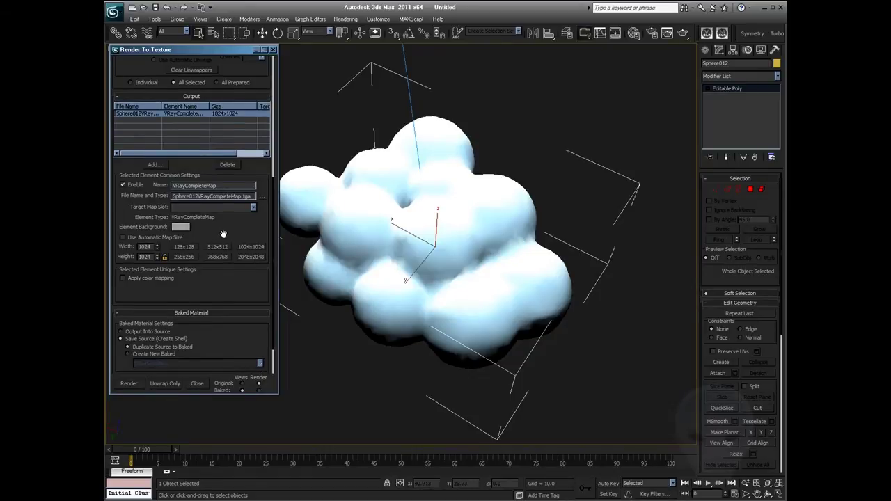
click(124, 277)
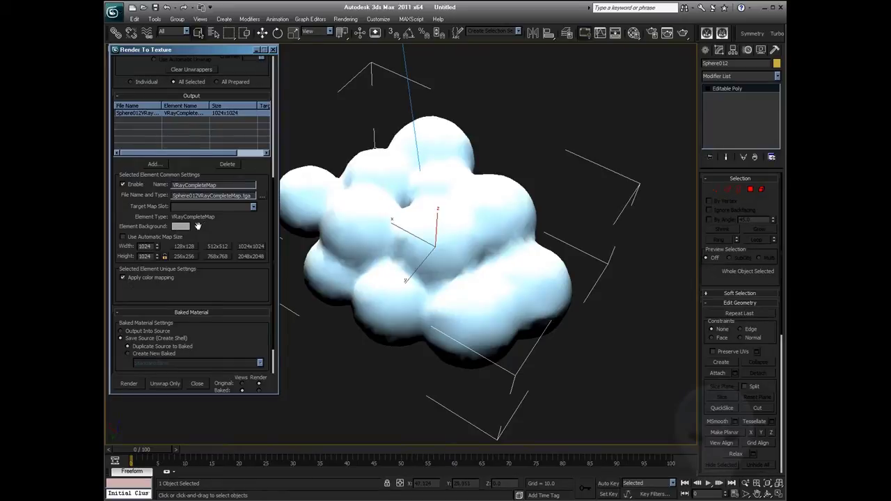
- Set the element's output file to Sphere012VRayCompleteMap.tga in the Textures folder, in Targa format
click(264, 197)
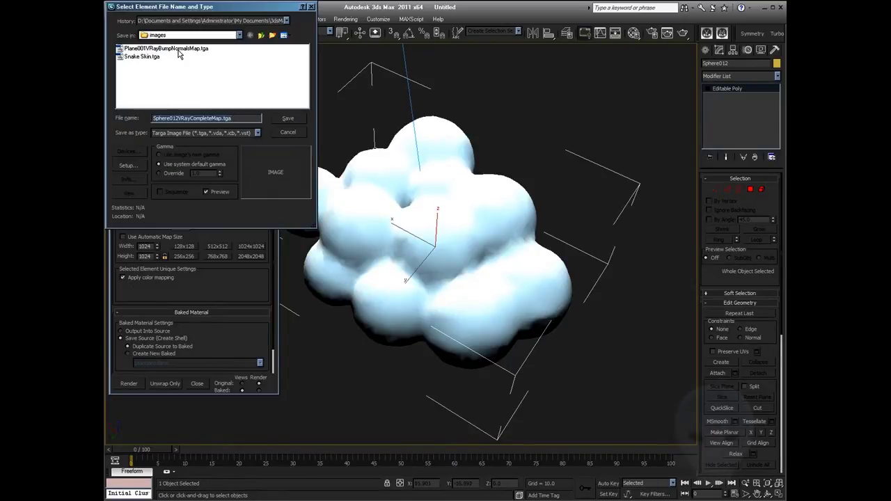
click(192, 20)
click(188, 62)
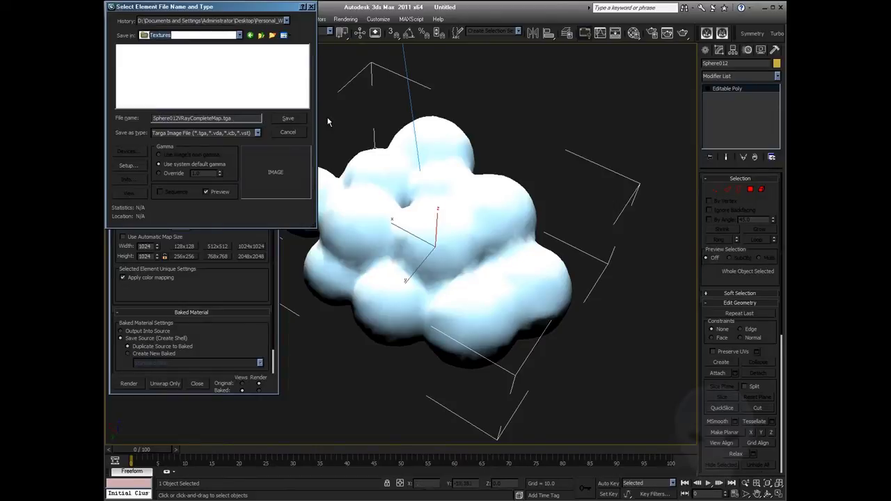
click(287, 119)
click(290, 171)
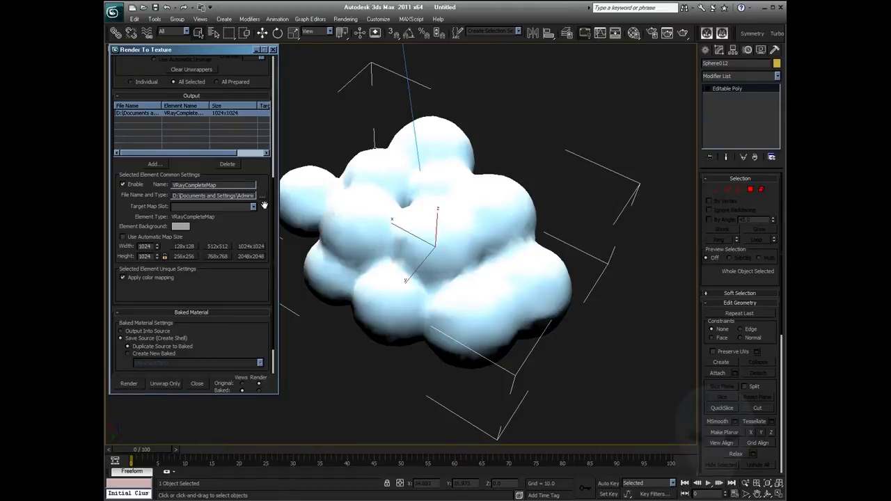
- Check the baked material settings and bake the VRayCompleteMap texture without a target map slot
scroll(241, 223, down, 2)
scroll(236, 273, up, 2)
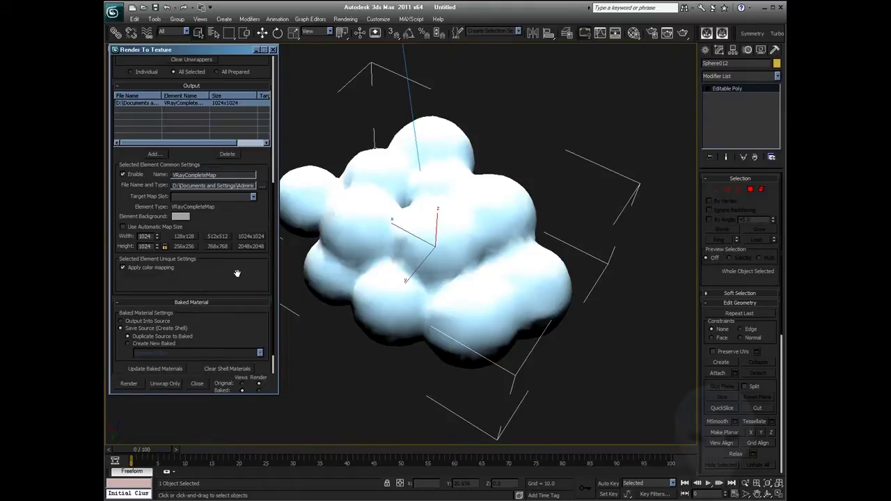
scroll(237, 273, down, 2)
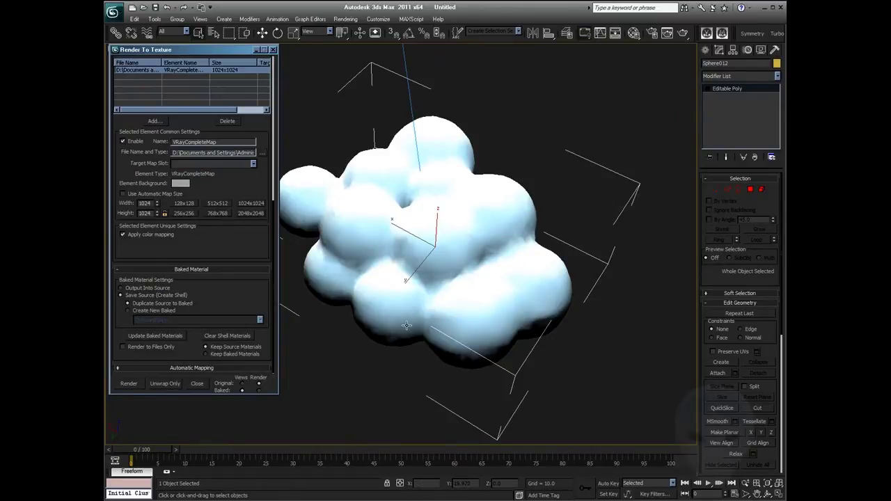
click(128, 383)
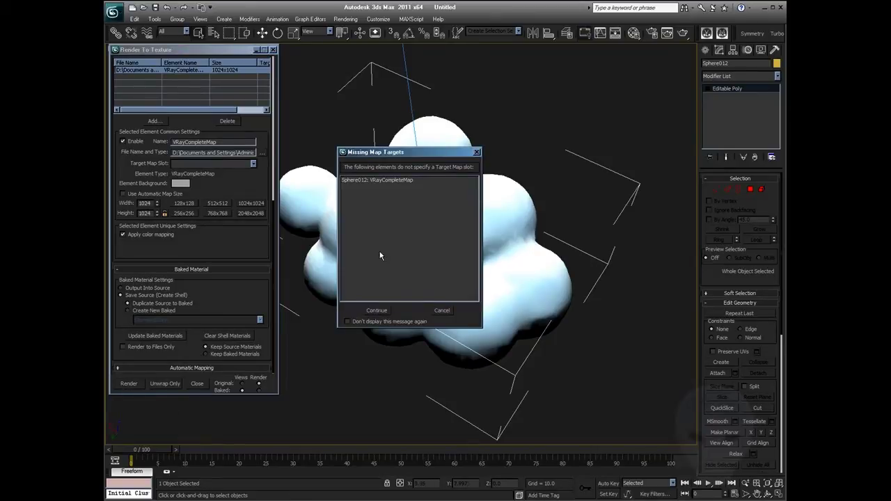
key(Return)
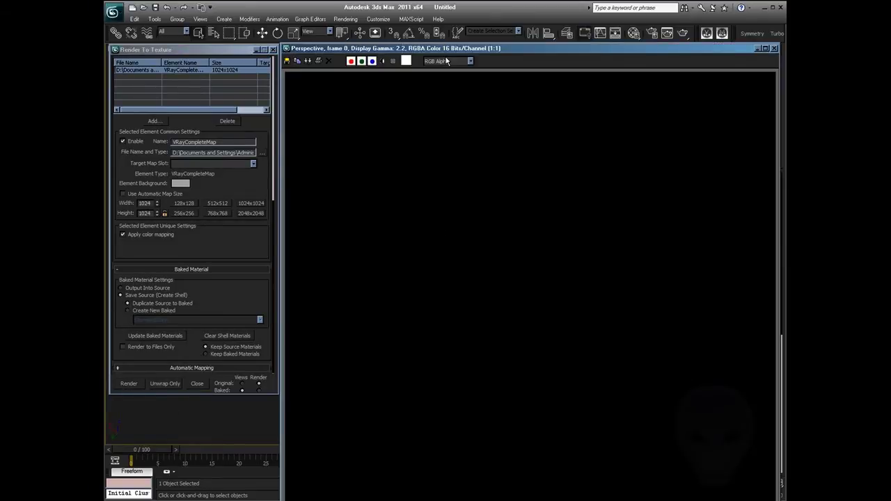
- Examine the baked lighting texture, close its render window and the Render To Texture settings, and deselect the mesh
drag(444, 52, 432, 18)
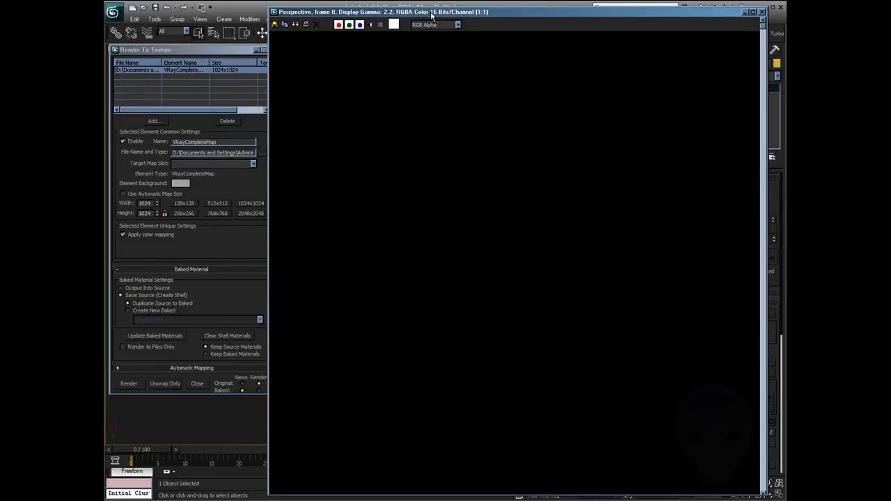
drag(431, 16, 433, 15)
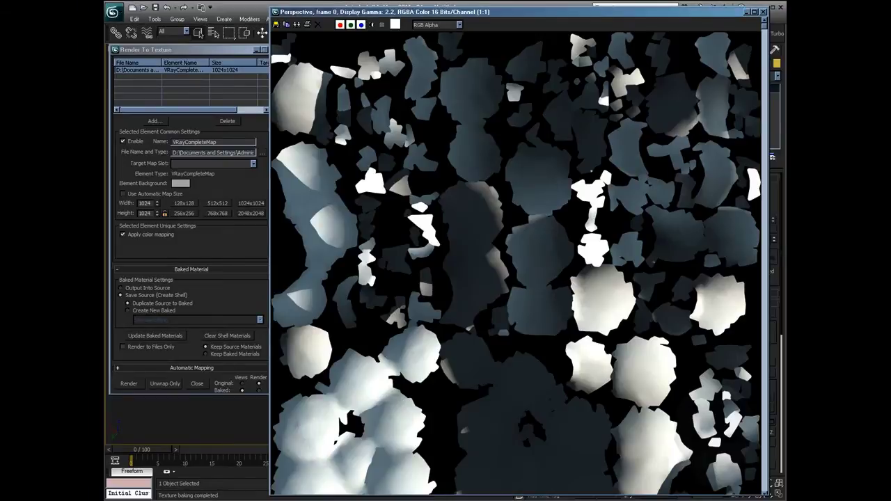
drag(411, 15, 405, 12)
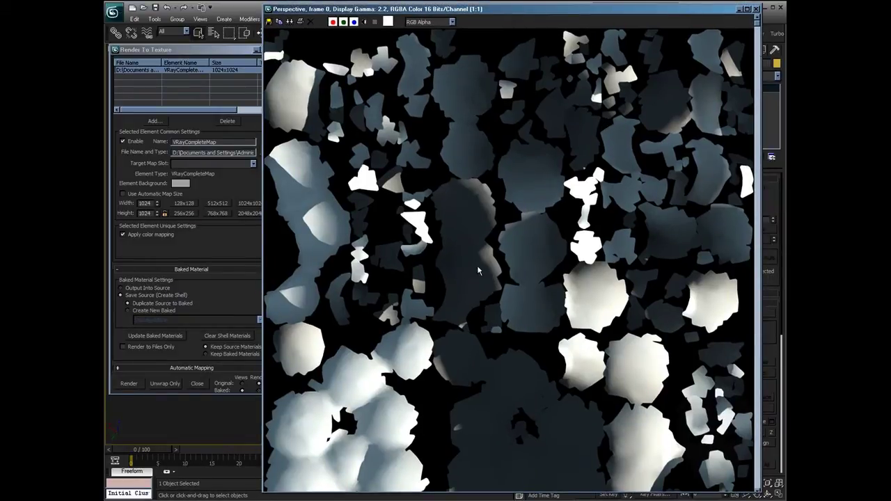
click(756, 10)
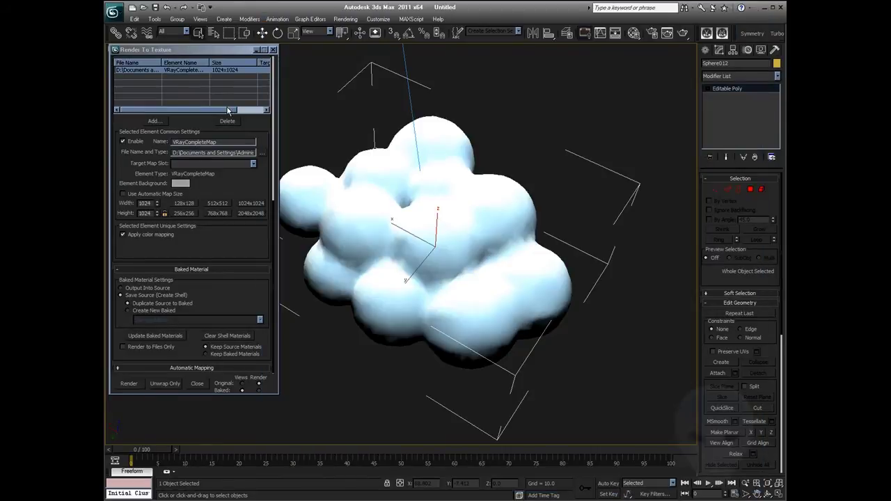
click(273, 49)
click(505, 98)
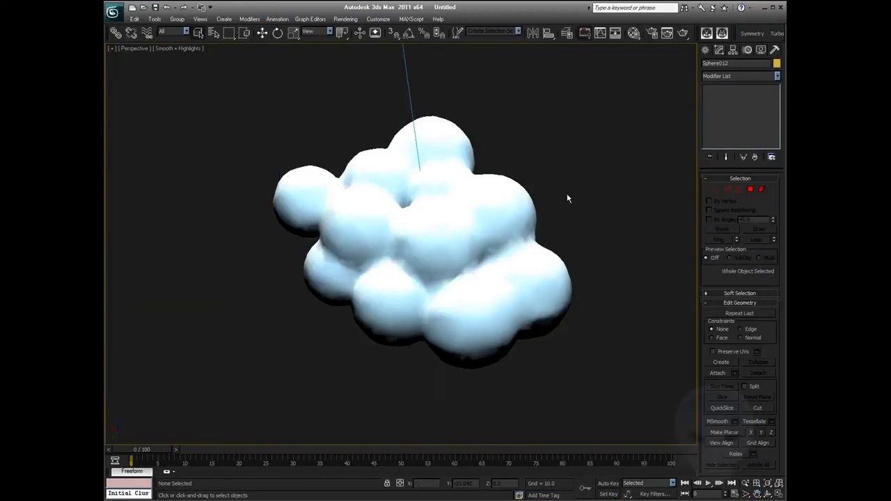
- Assign the Default Scanline Renderer as the production renderer and close the render settings
click(345, 19)
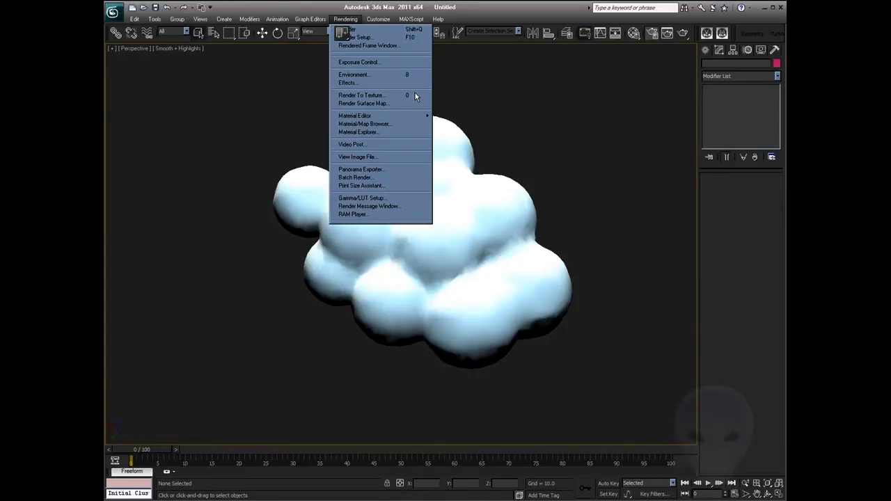
click(358, 37)
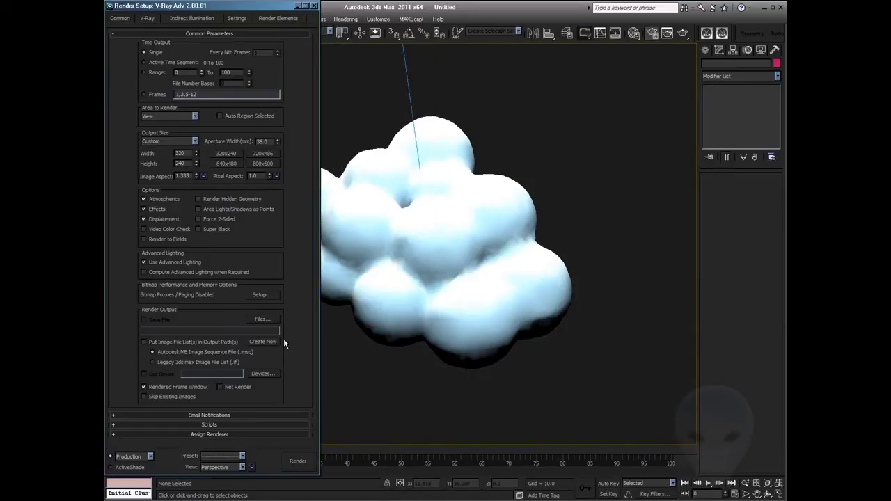
click(238, 433)
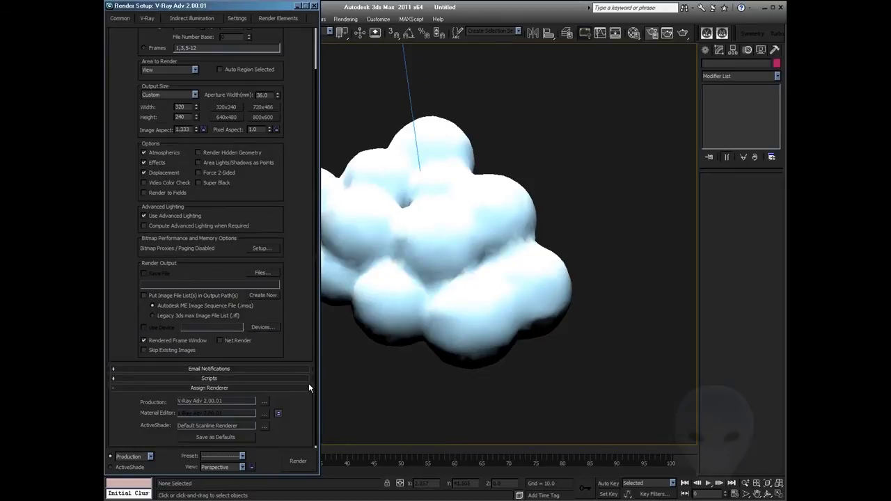
click(264, 402)
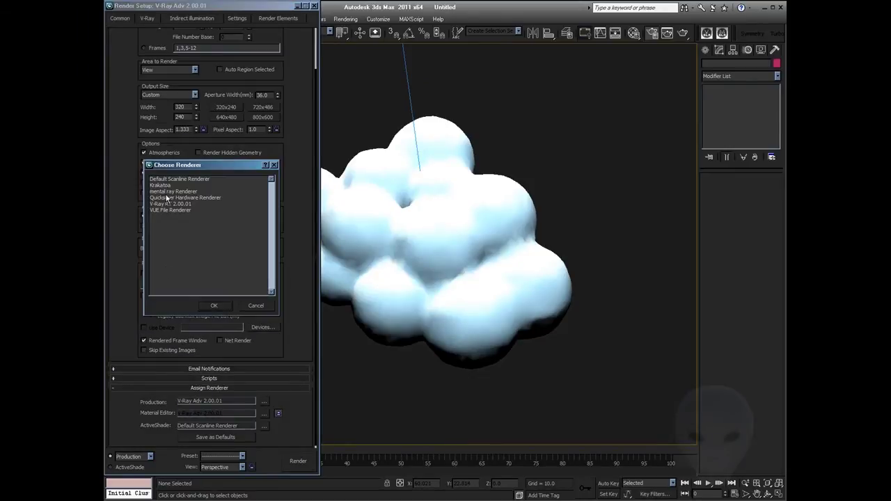
click(175, 179)
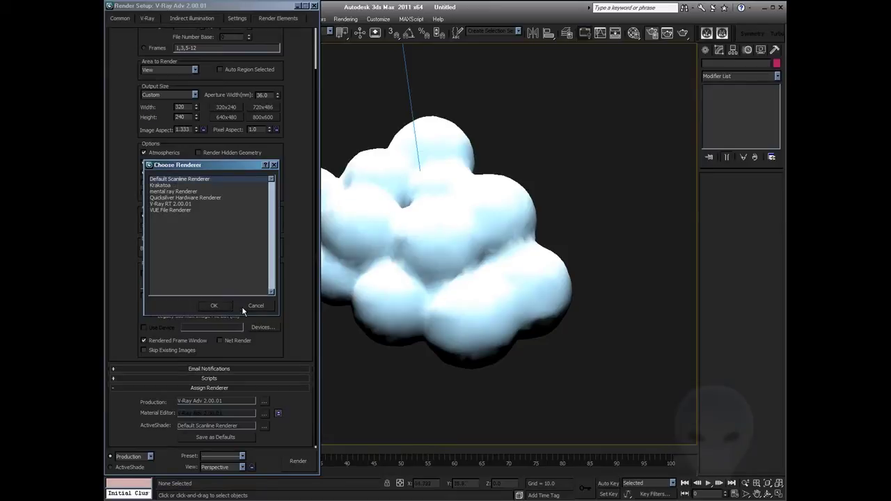
click(216, 306)
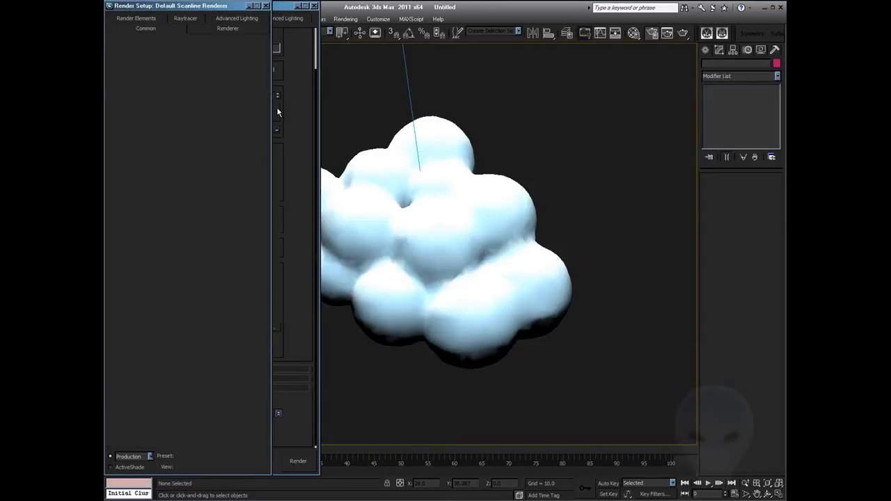
click(267, 6)
- Put a Standard material in the first material slot and load Sphere012VRayCompleteMap.tga as its diffuse bitmap
key(m)
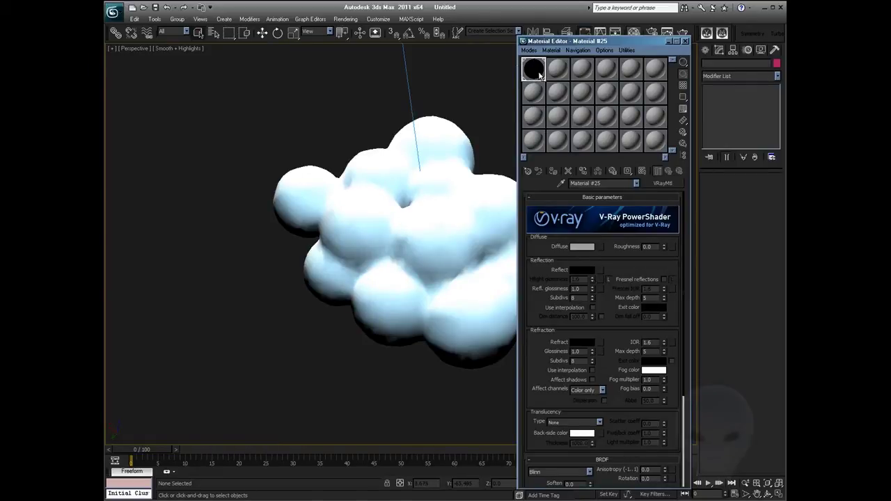
click(533, 72)
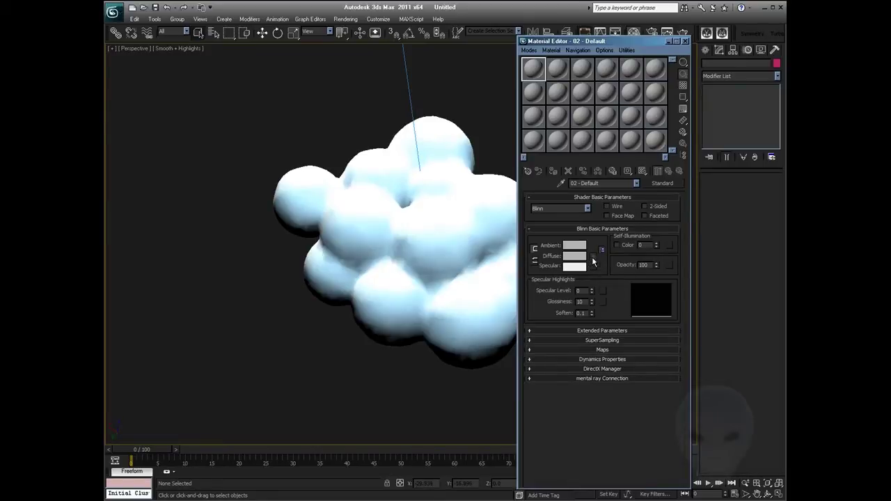
click(592, 257)
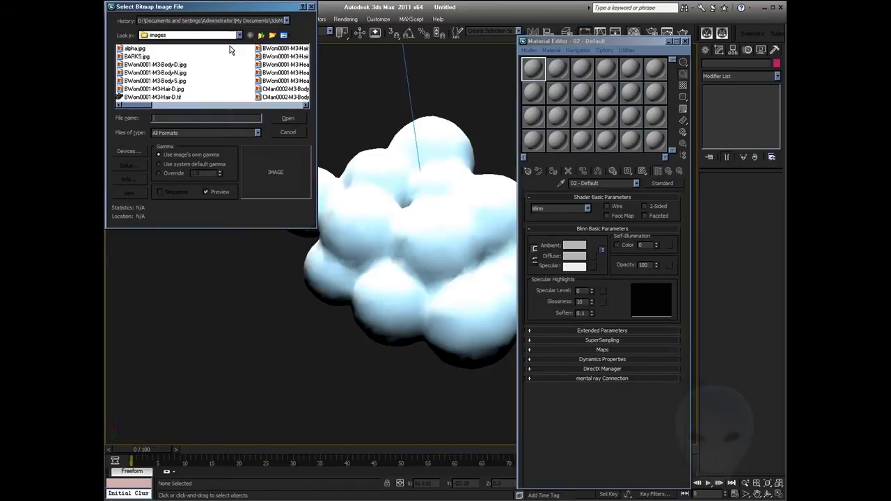
click(228, 21)
click(227, 26)
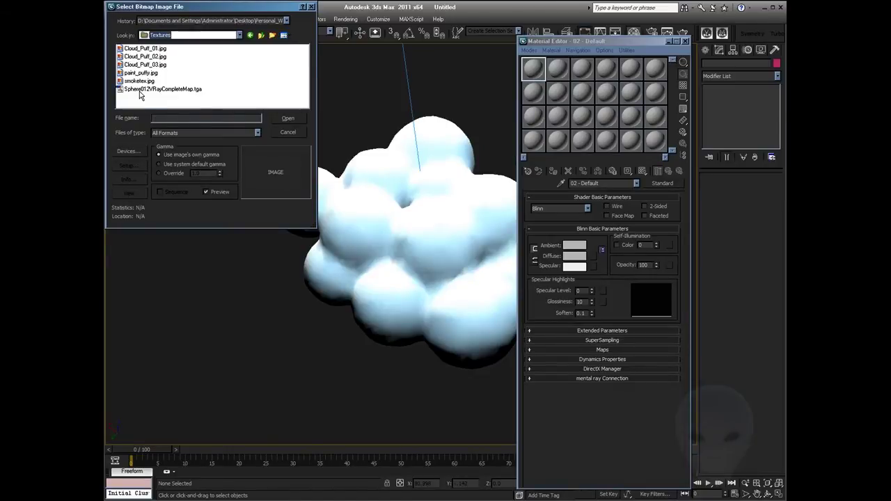
click(141, 90)
click(285, 119)
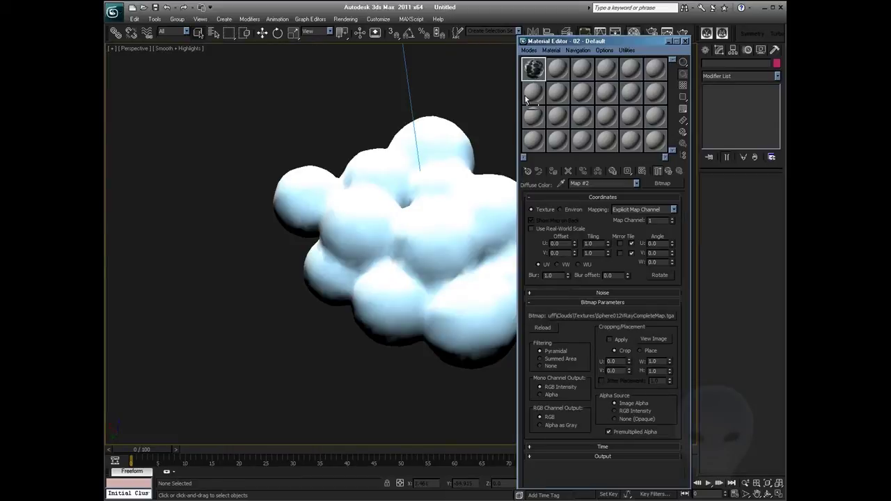
click(669, 172)
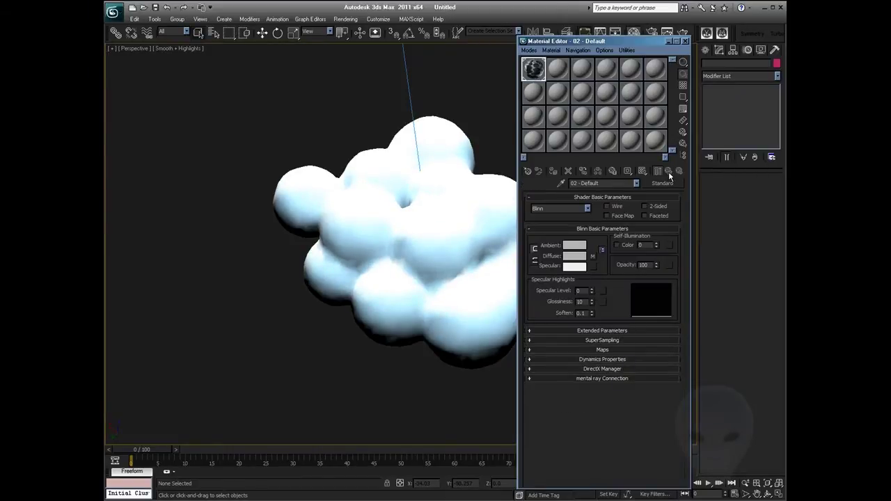
- Show the baked diffuse map on the cloud mesh in the viewport and close the material editor
click(641, 173)
mouse_move(456, 276)
alt+middle_down()
mouse_move(396, 250)
mouse_move(447, 213)
mouse_move(457, 149)
mouse_move(408, 219)
mouse_move(403, 310)
alt+middle_up()
click(684, 41)
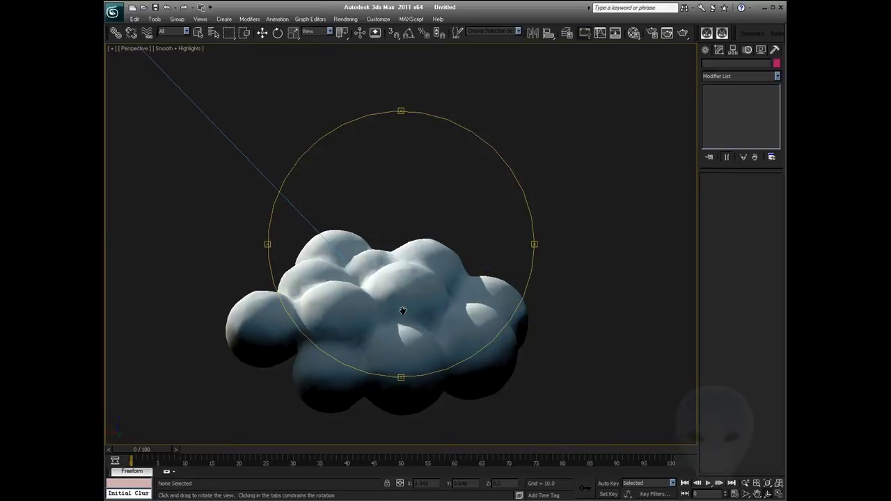
- Delete the rectangular area light above the cloud and the target directional light
scroll(403, 310, down, 5)
right_click(479, 218)
scroll(479, 218, down, 4)
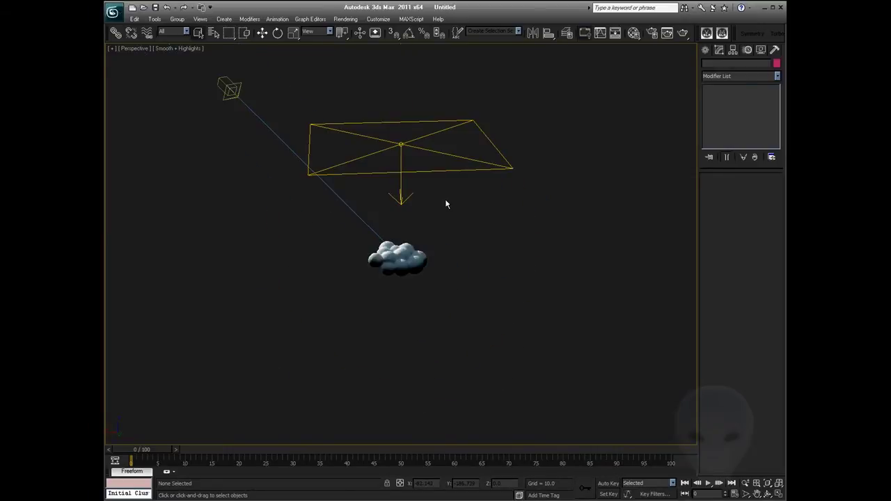
mouse_move(533, 99)
mouse_down()
mouse_move(239, 181)
mouse_move(271, 73)
mouse_up()
key(Delete)
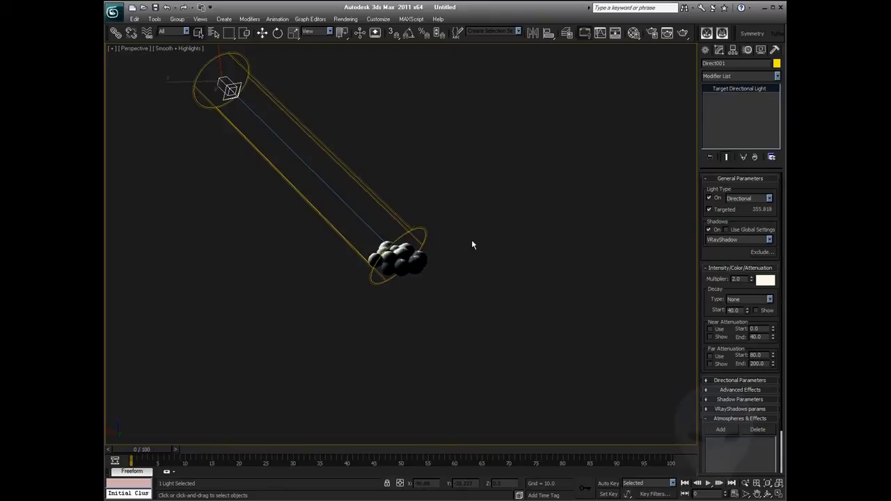
key(Delete)
- Select the cloud mesh and add a VertexPaint modifier to it
drag(504, 248, 397, 260)
key(z)
key(ctrl+r)
click(731, 76)
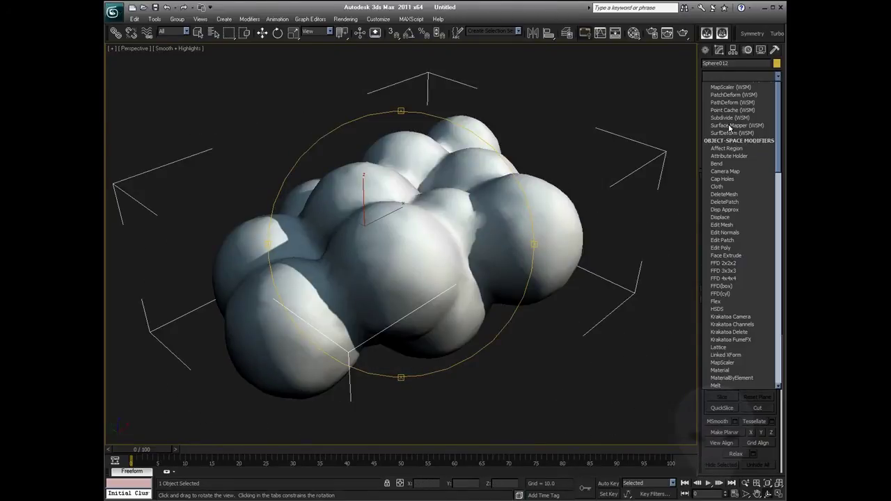
scroll(726, 164, up, 4)
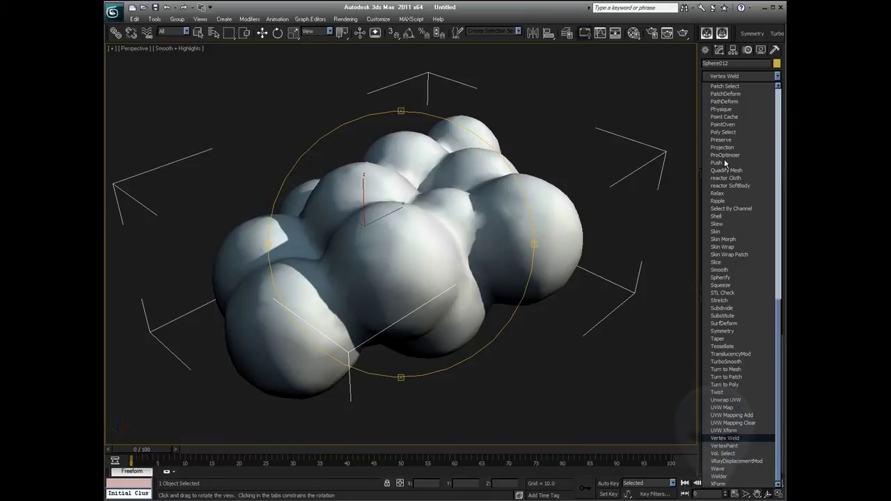
click(728, 445)
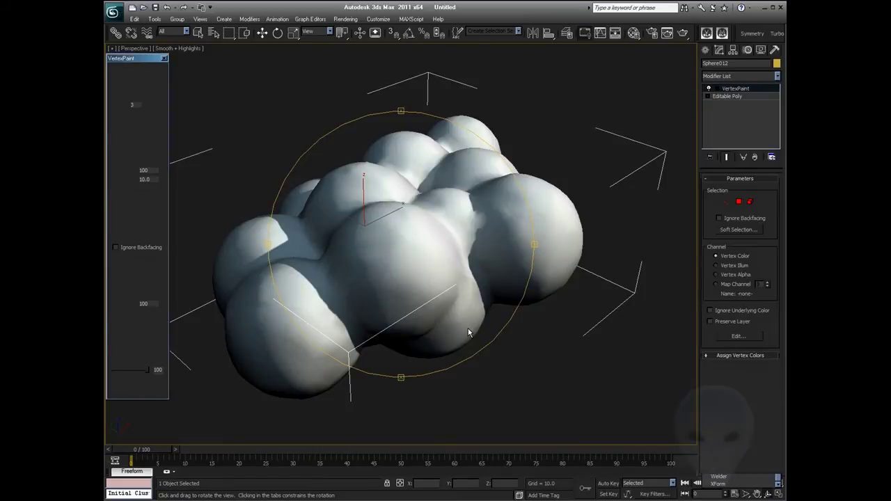
- Enable Mapping in the vertex color rendering options and assign the Diffuse Only colors to the mesh
click(738, 356)
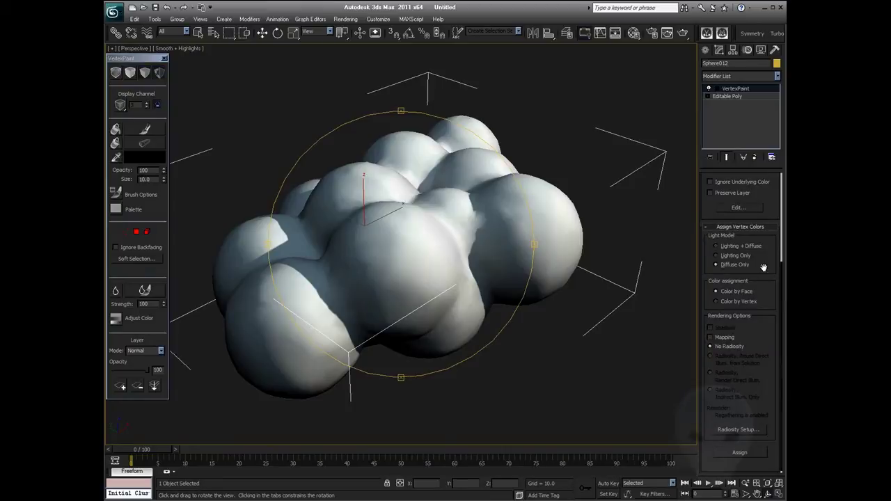
click(710, 338)
drag(706, 283, 706, 282)
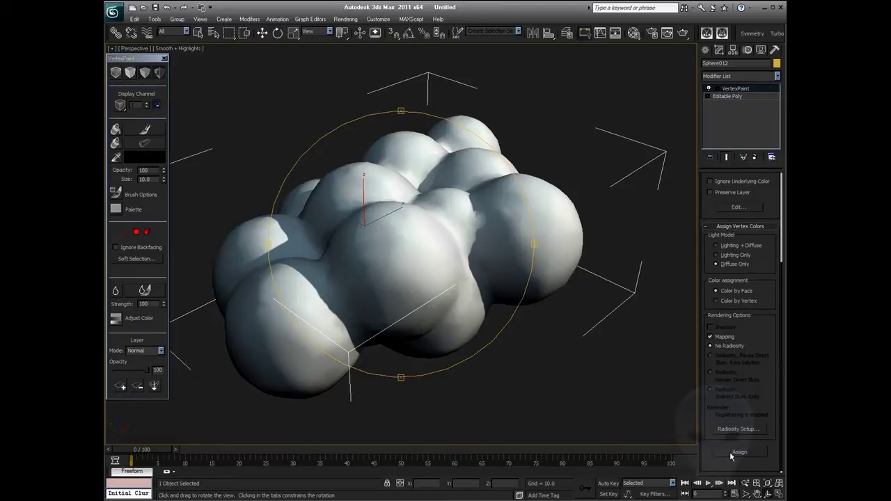
click(737, 452)
- Change the vertex color display mode and examine the assigned colors around the cloud mesh
click(144, 72)
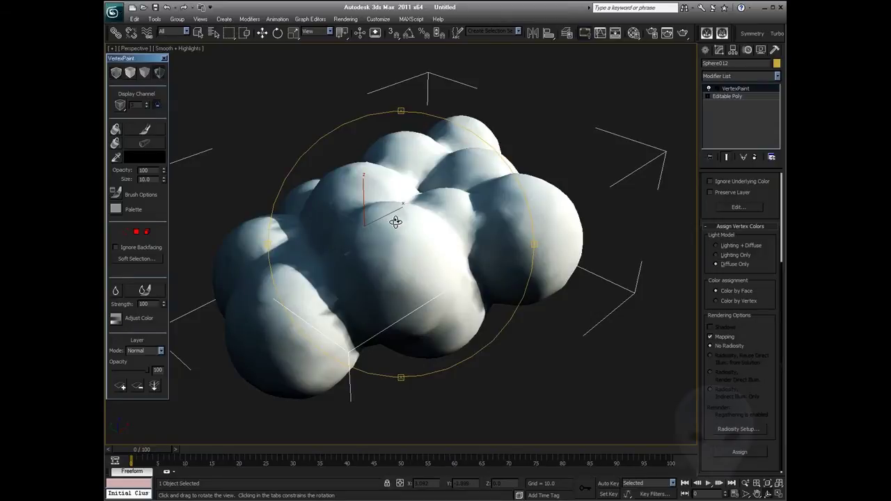
drag(396, 221, 495, 237)
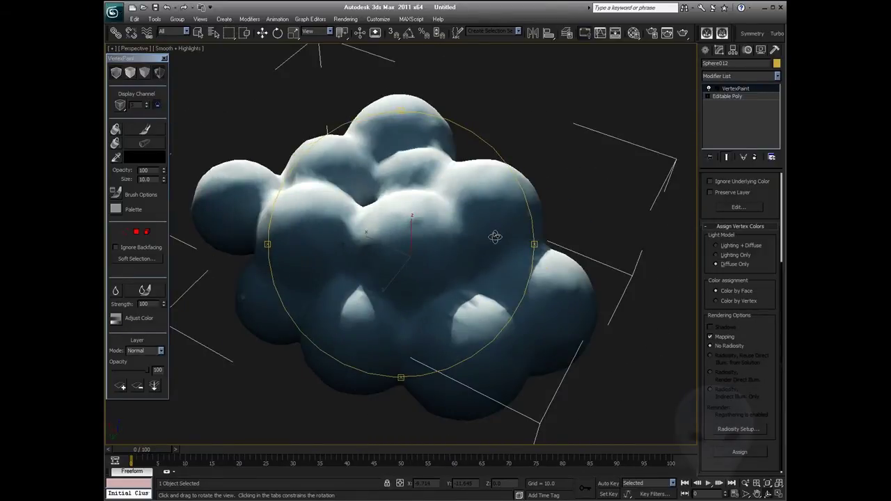
drag(360, 233, 359, 282)
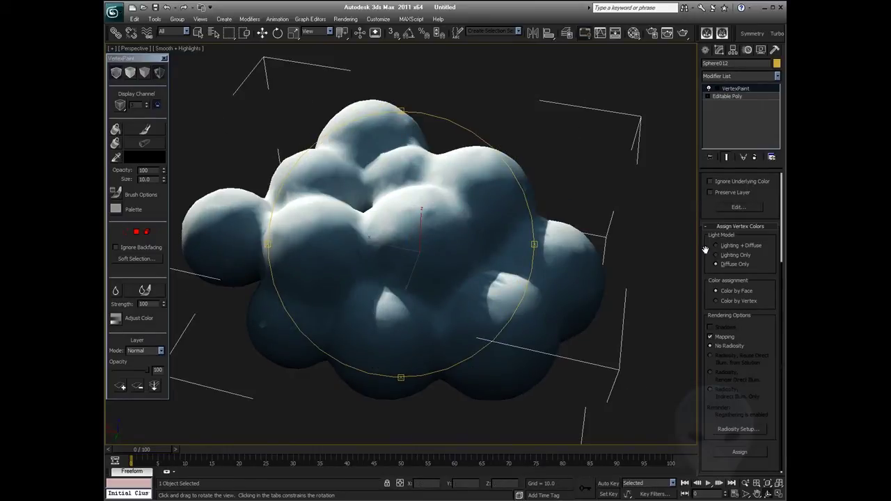
- Add a second VertexPaint modifier above the cloud mesh's existing VertexPaint modifier
drag(707, 207, 707, 209)
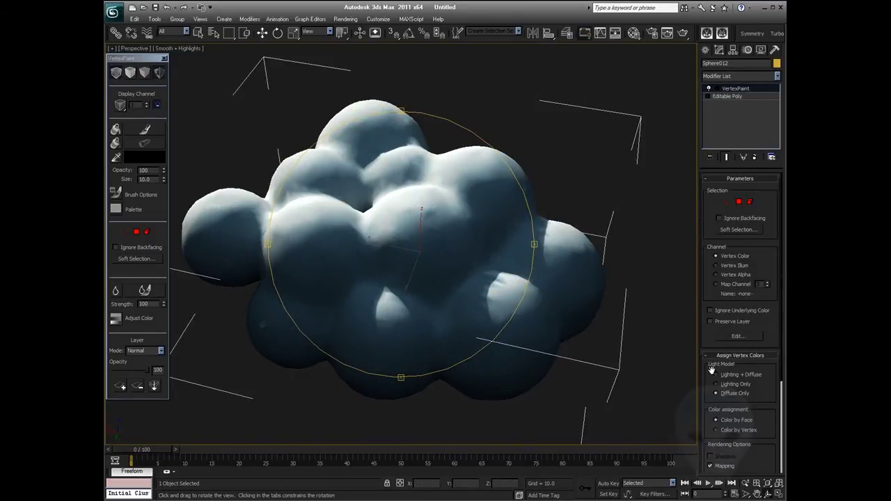
click(732, 75)
scroll(732, 74, down, 15)
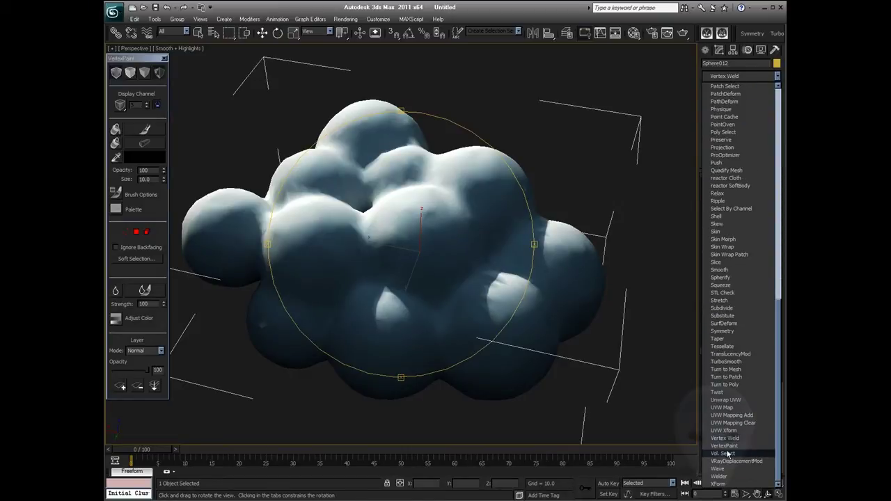
click(731, 446)
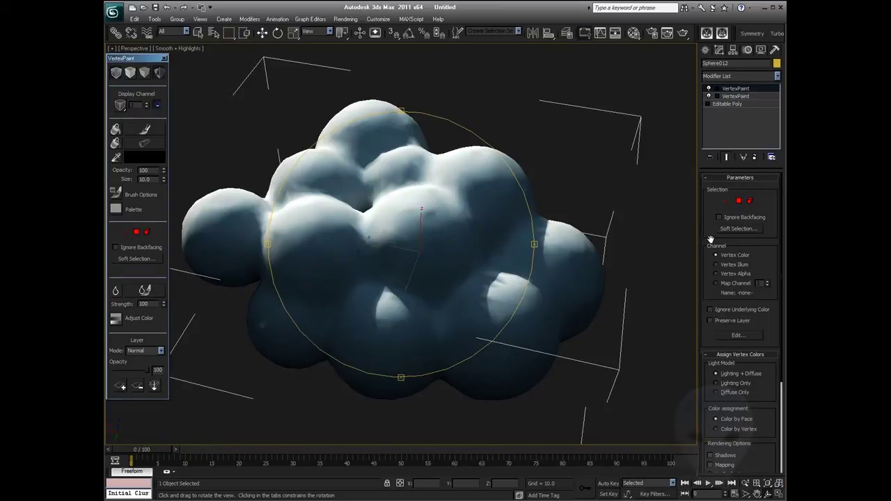
- Assign vertex colors in the new VertexPaint modifier using the Diffuse Only light model with Mapping enabled
scroll(710, 239, down, 3)
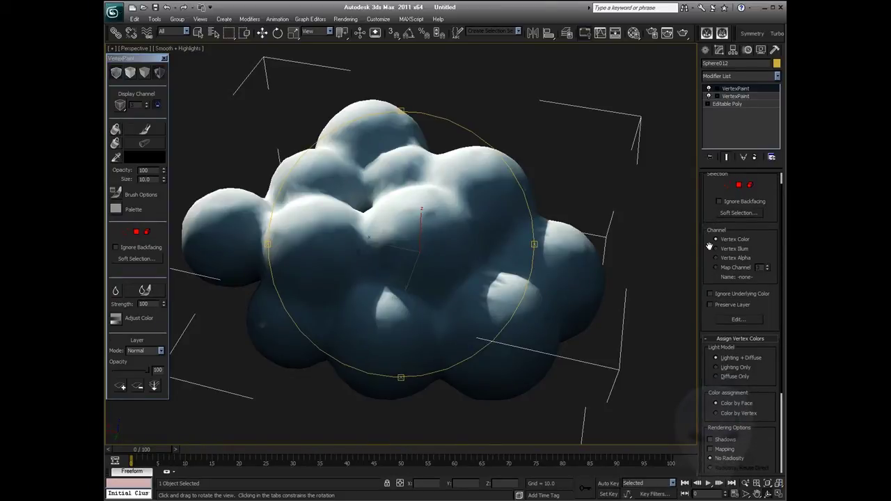
scroll(710, 278, down, 2)
click(717, 346)
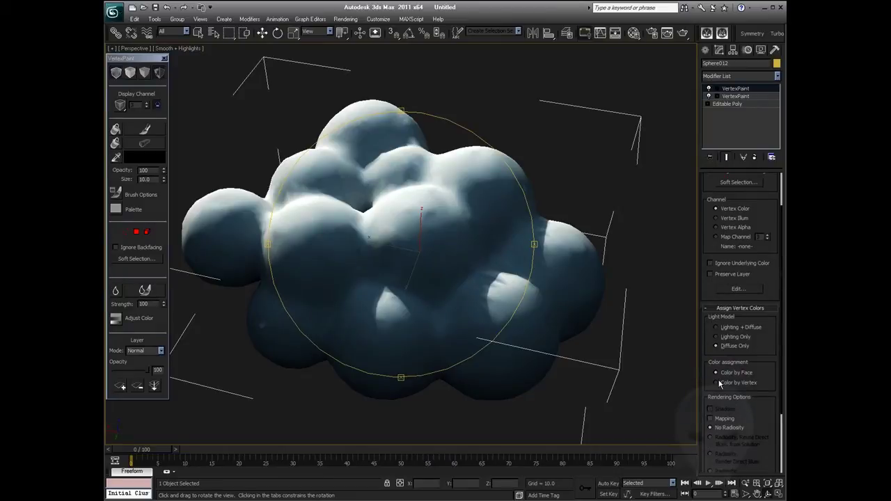
click(710, 418)
scroll(762, 416, down, 5)
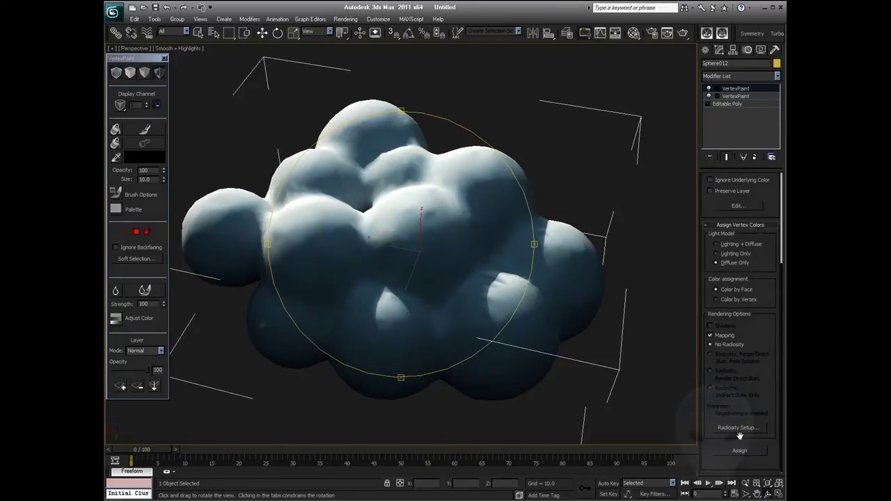
drag(767, 204, 767, 175)
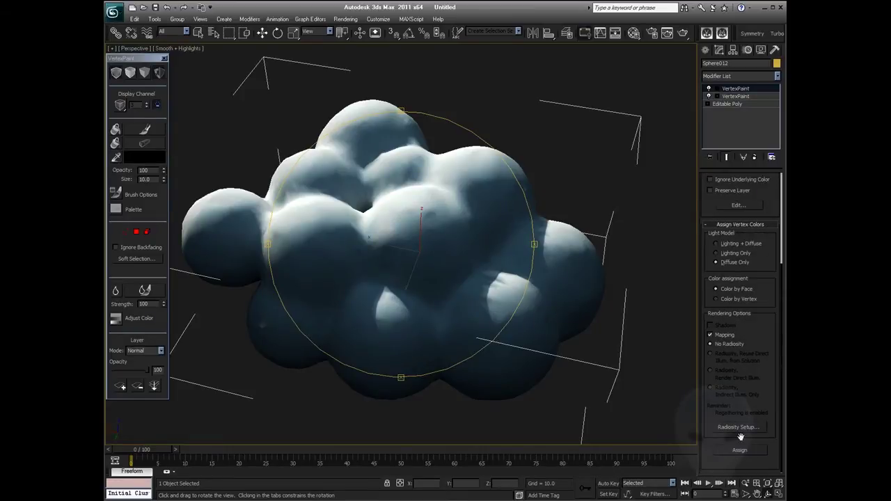
drag(763, 322, 765, 374)
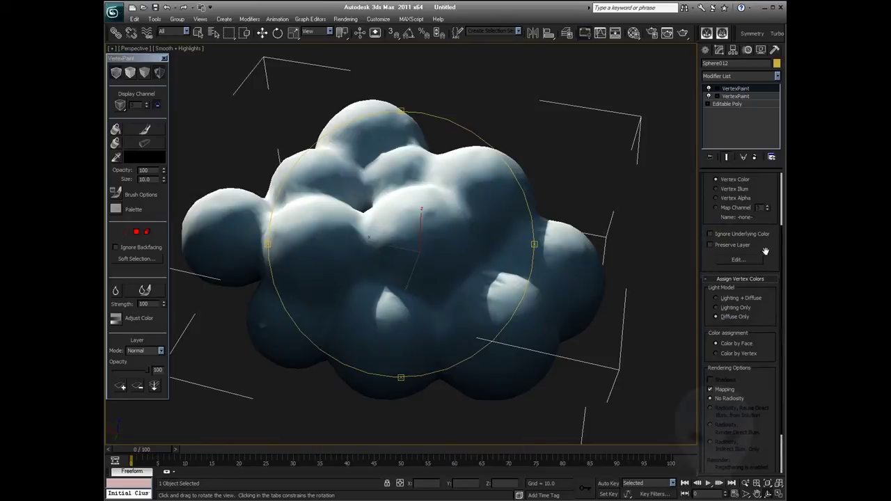
mouse_move(764, 251)
mouse_down()
mouse_move(765, 410)
mouse_move(757, 210)
mouse_up()
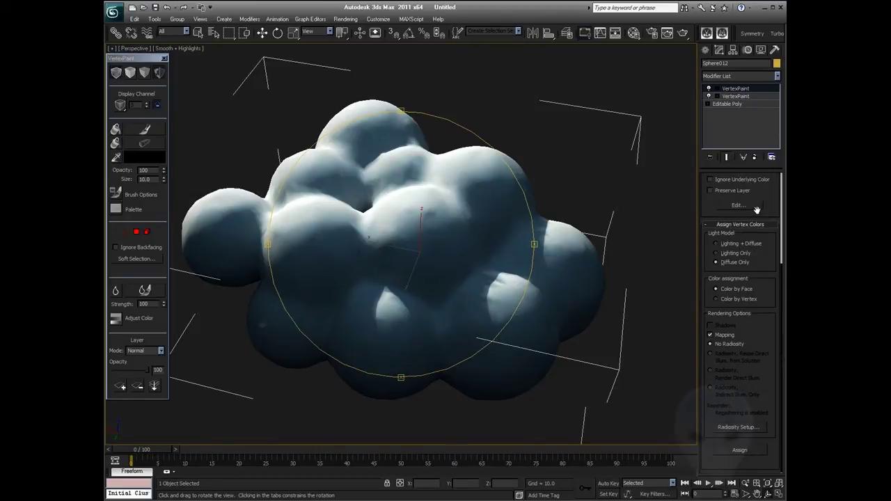
click(739, 450)
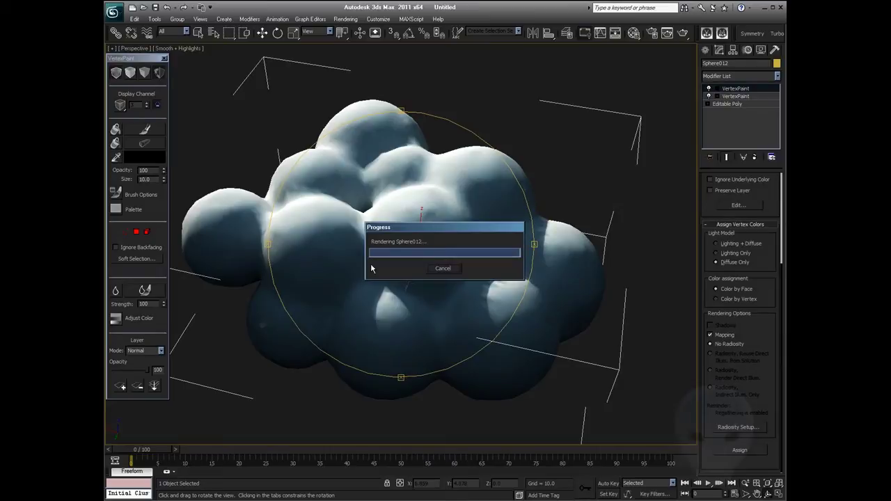
- Apply the plain grey material from the first sample slot in the second row to the cloud
mouse_move(431, 252)
mouse_down()
mouse_move(446, 246)
mouse_move(414, 243)
mouse_move(415, 223)
mouse_move(467, 199)
mouse_move(481, 161)
mouse_move(467, 233)
mouse_move(454, 253)
mouse_move(420, 259)
mouse_up()
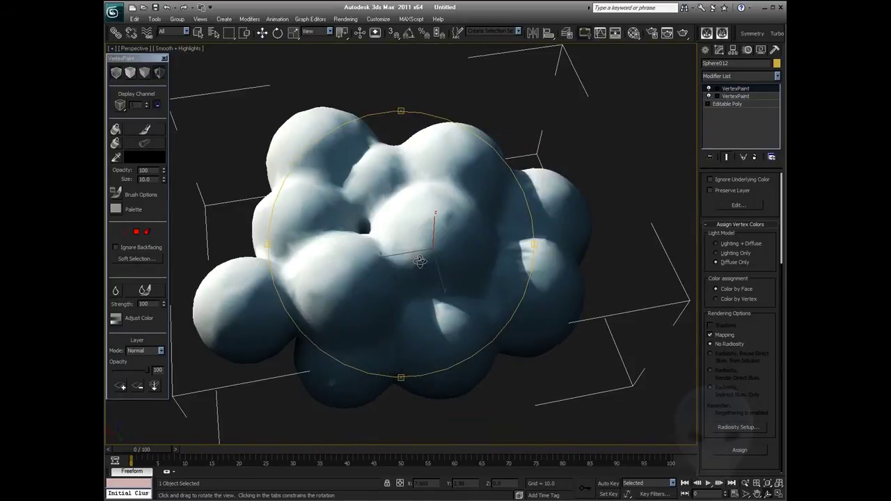
right_click(366, 255)
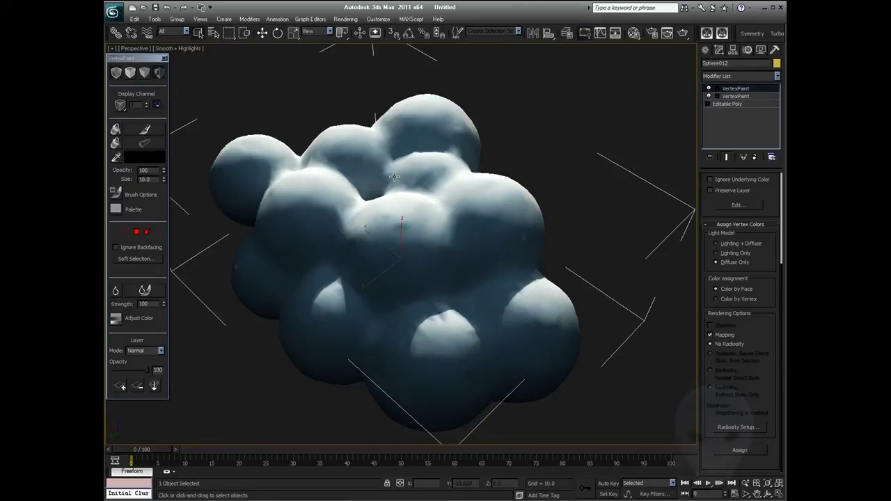
click(639, 38)
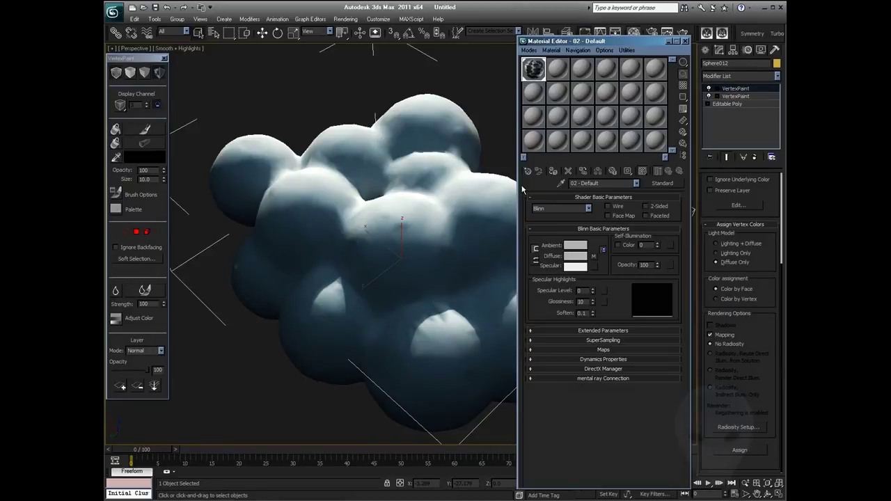
drag(529, 101, 444, 188)
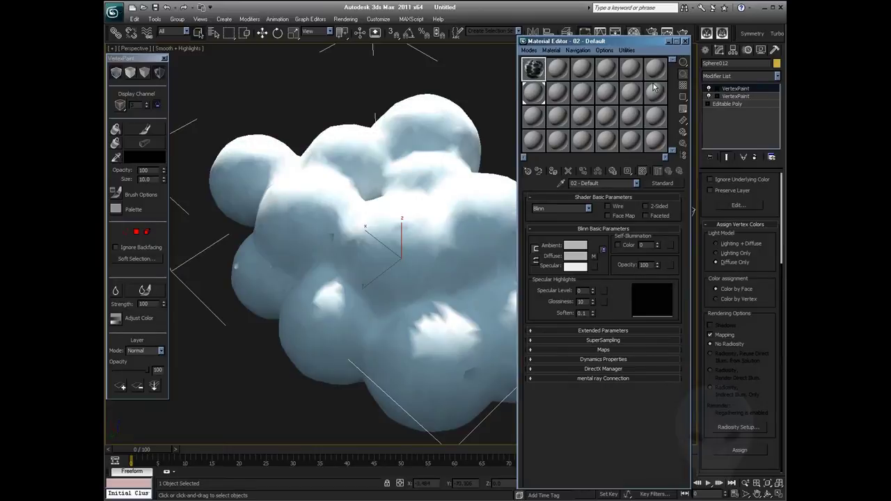
click(685, 41)
- Set the top vertex paint layer's blending mode to Screen while viewing the cloud's underside
key(ctrl+r)
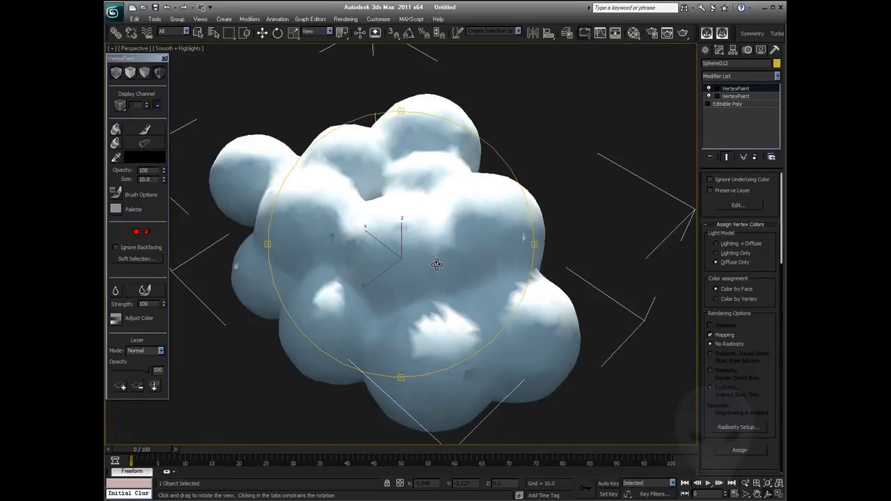
drag(404, 248, 501, 163)
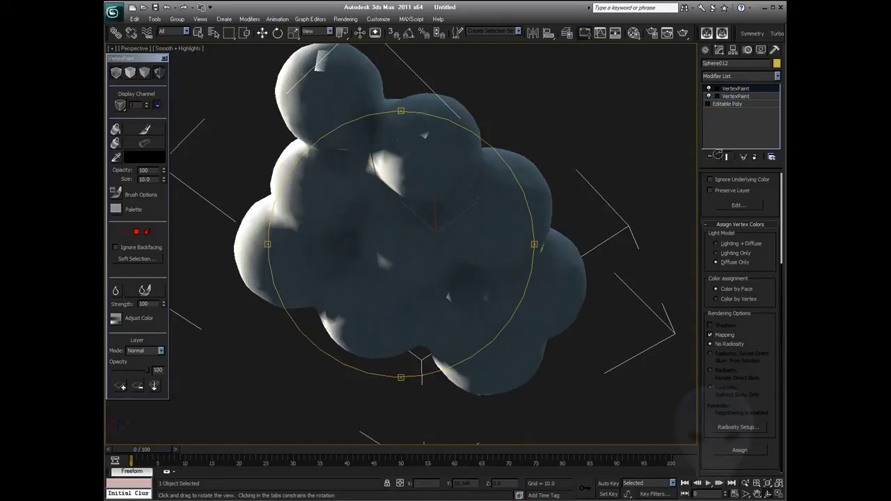
right_click(189, 302)
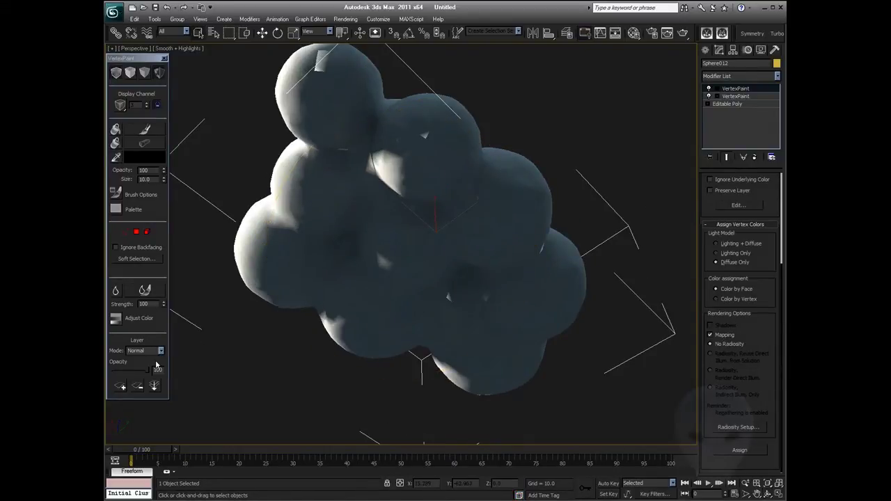
click(161, 351)
click(137, 369)
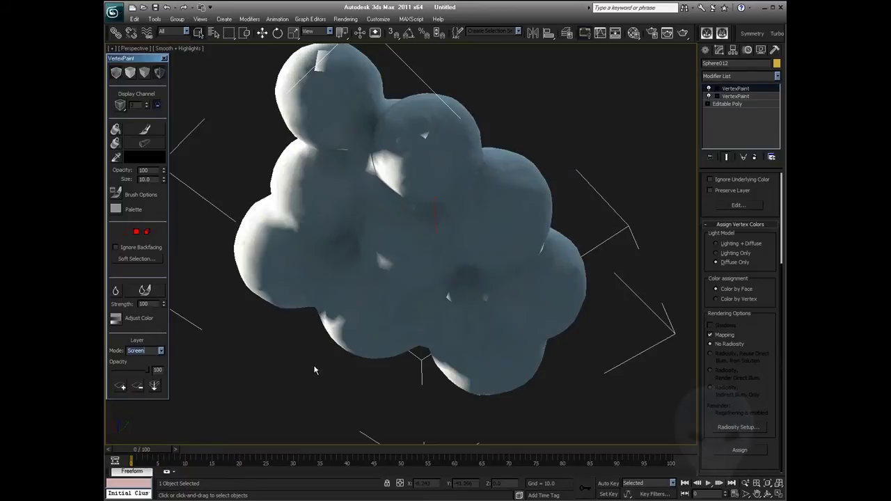
- Try other blending modes on the vertex paint layer, including Lighten, Subtract, Darken and Multiply
key(Down)
key(Down)
key(Down)
key(Down)
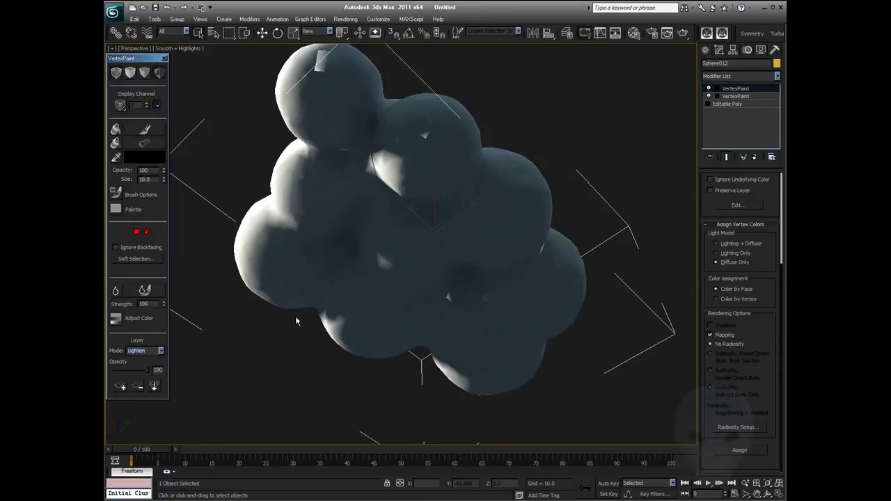
key(Down)
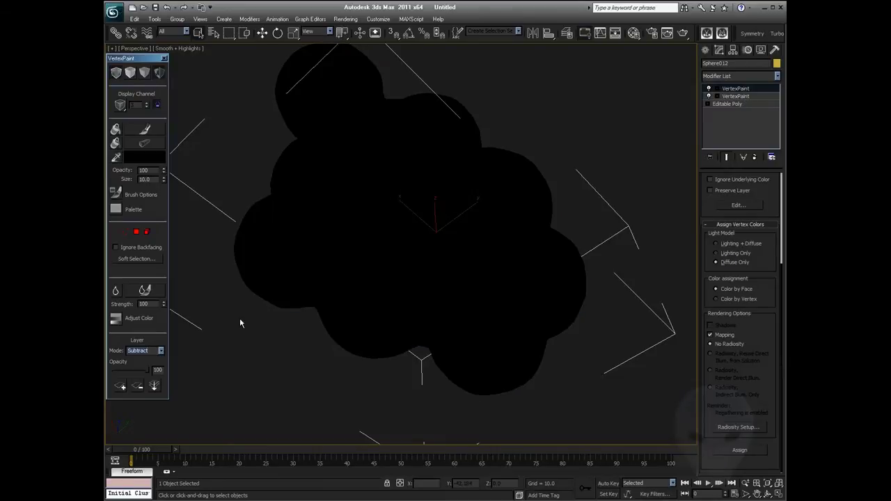
key(Down)
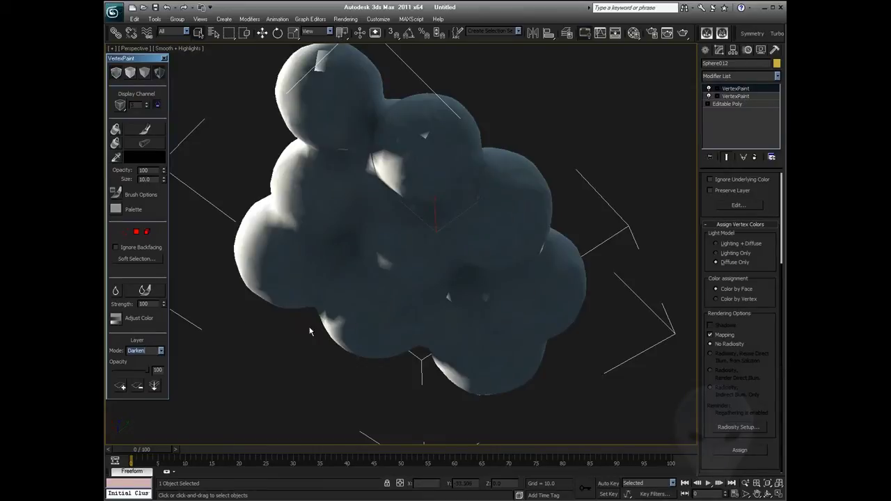
key(Up)
key(Up)
key(Down)
key(Down)
key(Down)
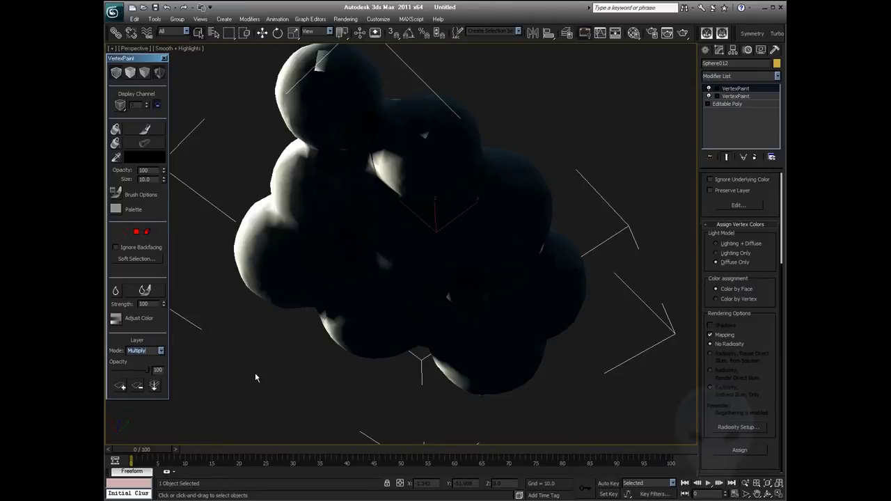
- Set the paint layer's mode to Screen with an opacity of 46, and deselect the cloud
key(Up)
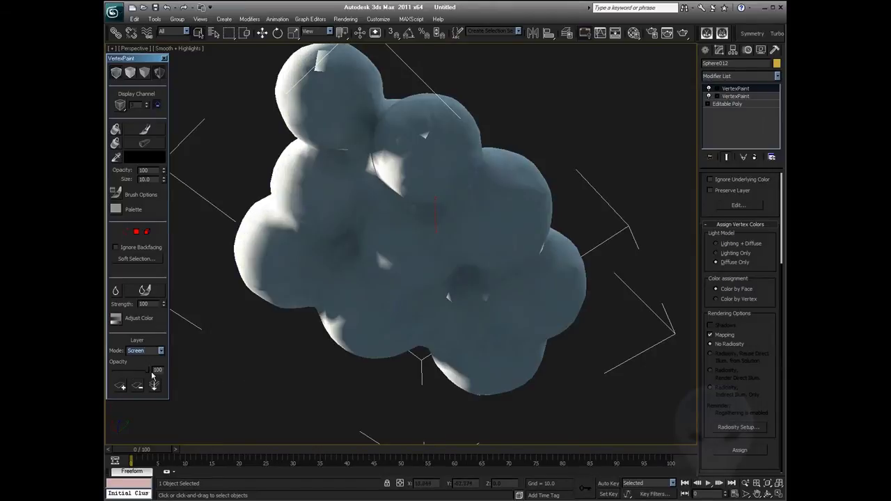
drag(148, 369, 129, 371)
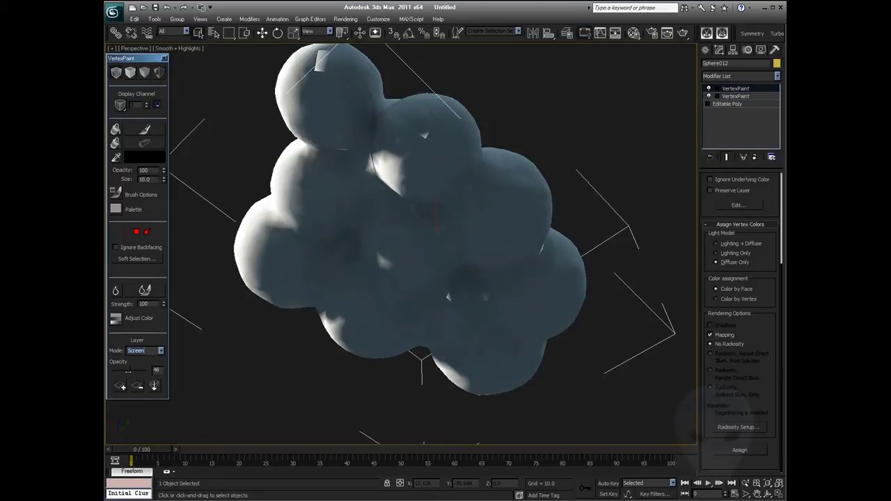
click(302, 386)
key(ctrl+r)
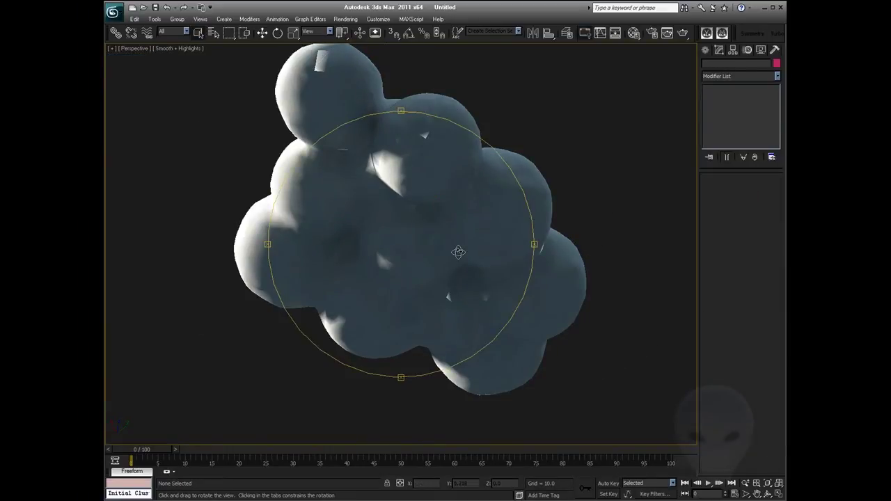
mouse_move(466, 248)
mouse_down()
mouse_move(382, 287)
mouse_move(328, 294)
mouse_move(318, 309)
mouse_move(459, 239)
mouse_up()
right_click(619, 189)
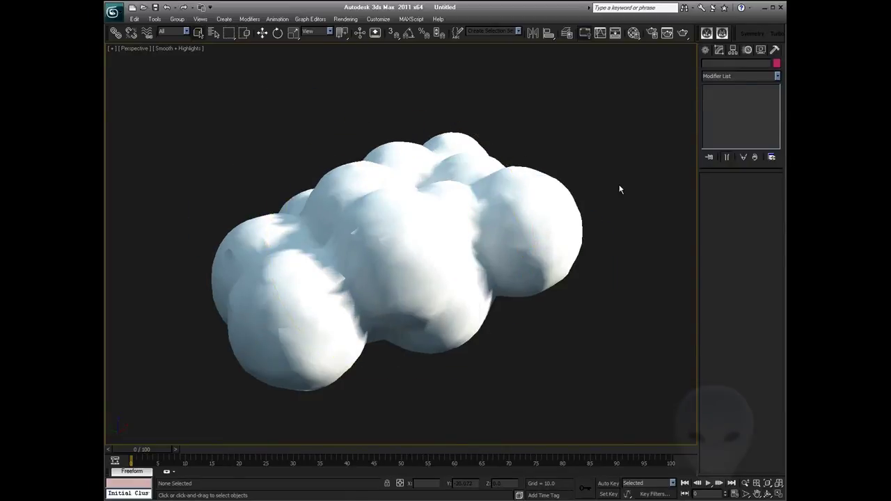
- Add a TranslucencyMod modifier to the cloud mesh above the two VertexPaint modifiers
click(529, 223)
click(734, 75)
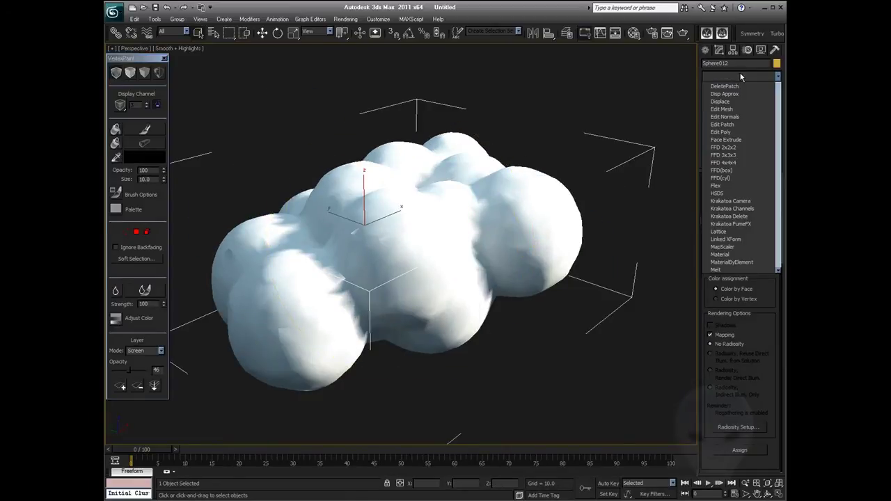
scroll(736, 258, down, 20)
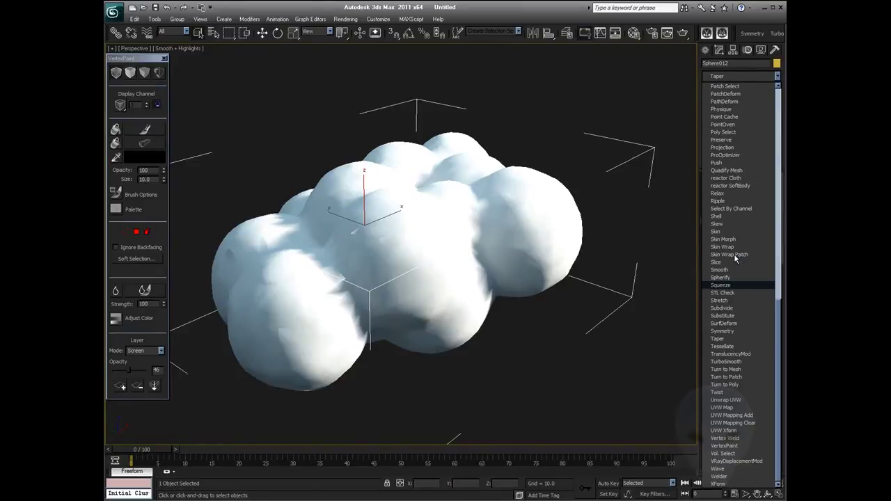
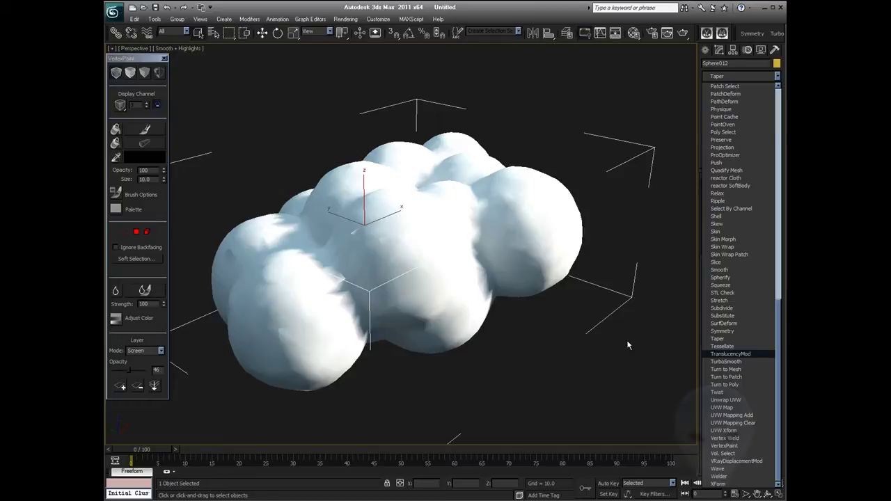
key(Return)
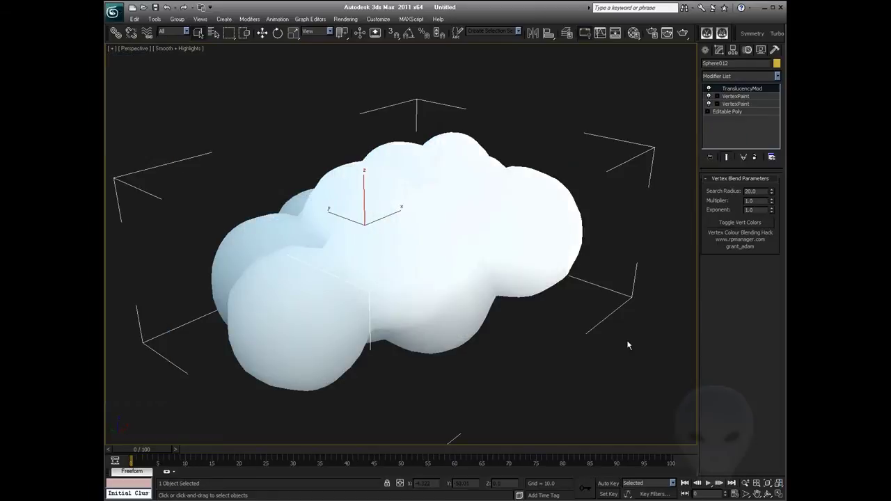
- Set the TranslucencyMod search radius to 10 and inspect the cloud's blended shading from several sides
key(ctrl+r)
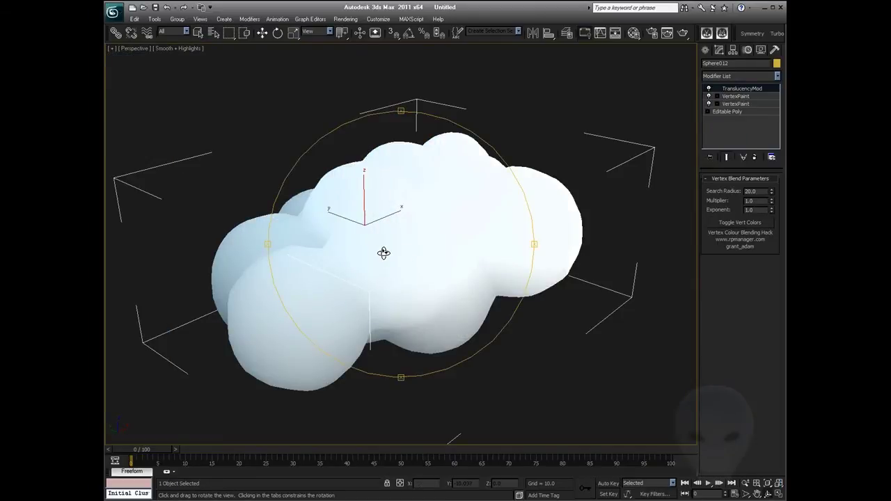
drag(383, 253, 478, 168)
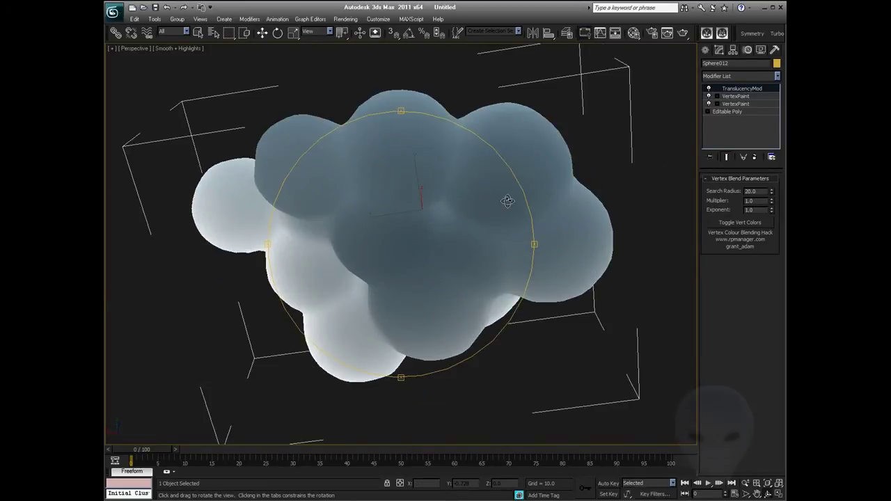
drag(508, 201, 332, 185)
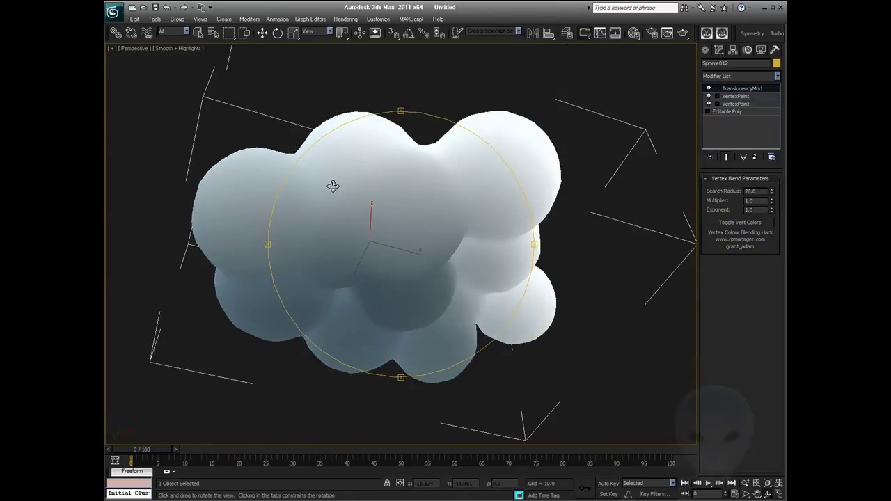
double_click(752, 191)
text(15)
key(Return)
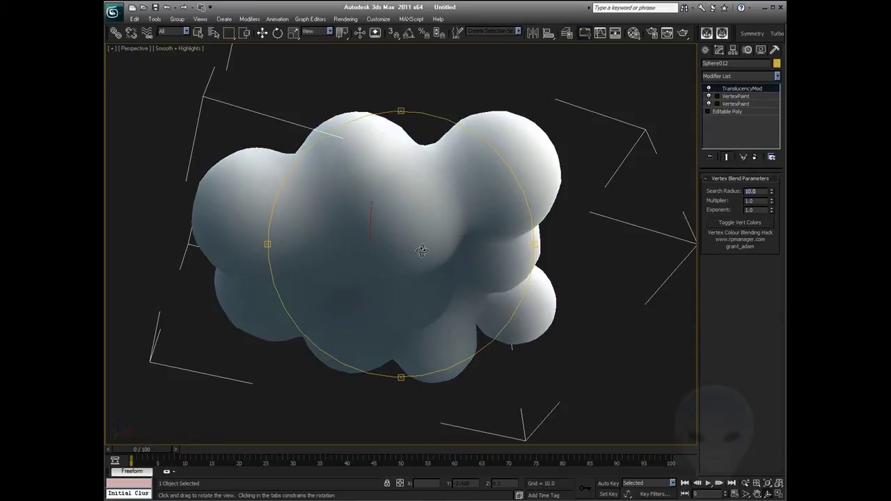
drag(422, 251, 464, 218)
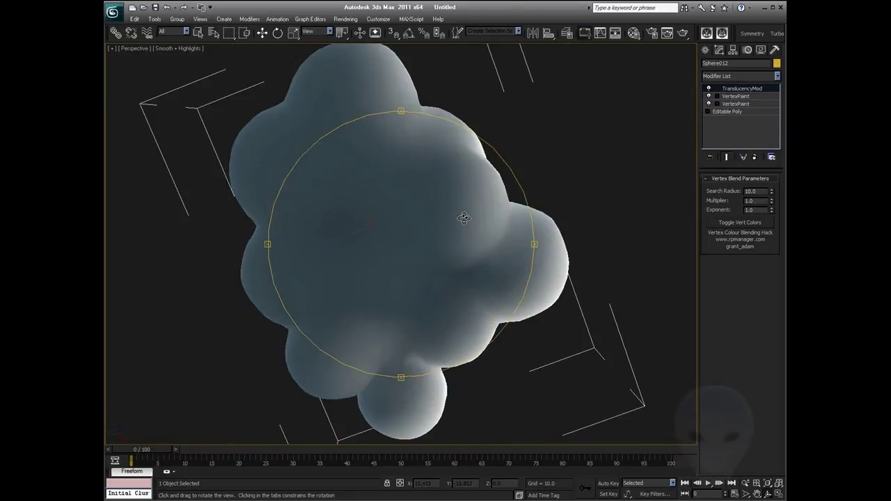
- Deselect the cloud and make a test render of the whole cloud in the Perspective view
drag(481, 263, 445, 248)
right_click(447, 248)
click(575, 273)
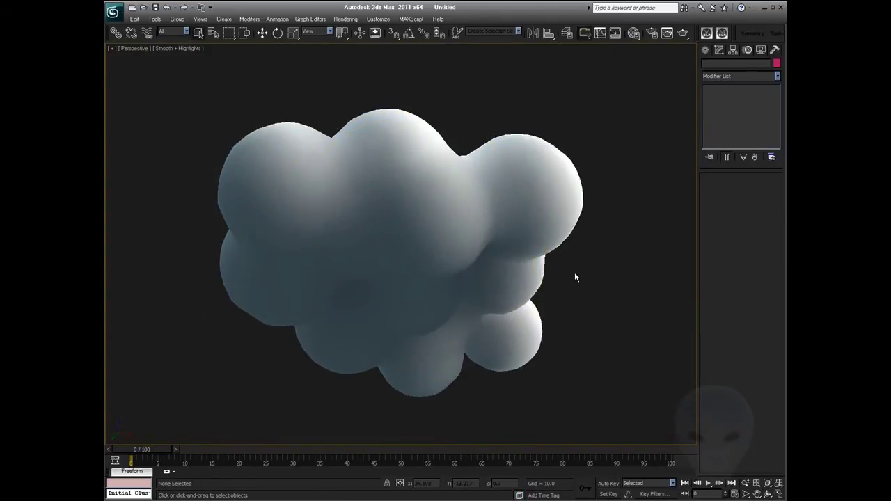
scroll(499, 235, down, 3)
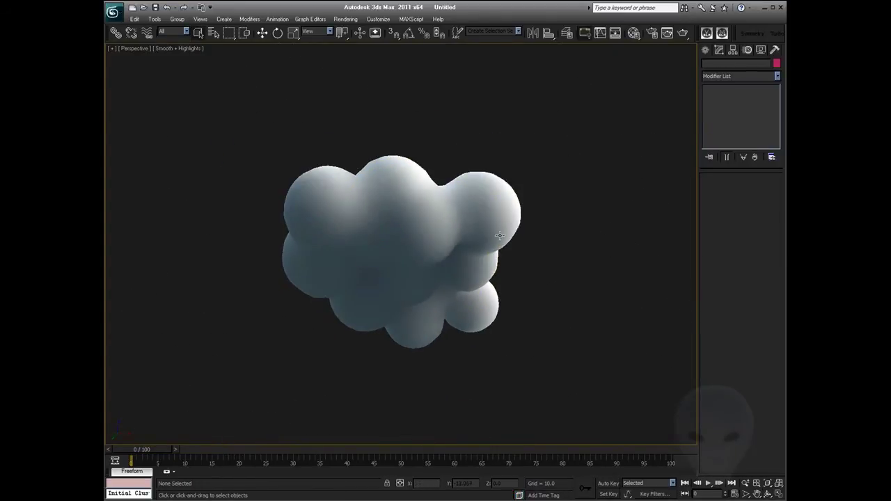
click(682, 33)
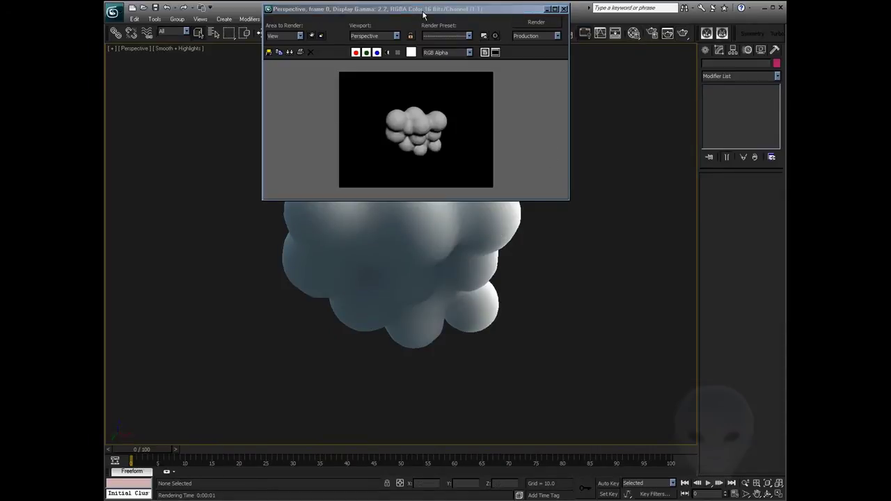
drag(423, 13, 412, 170)
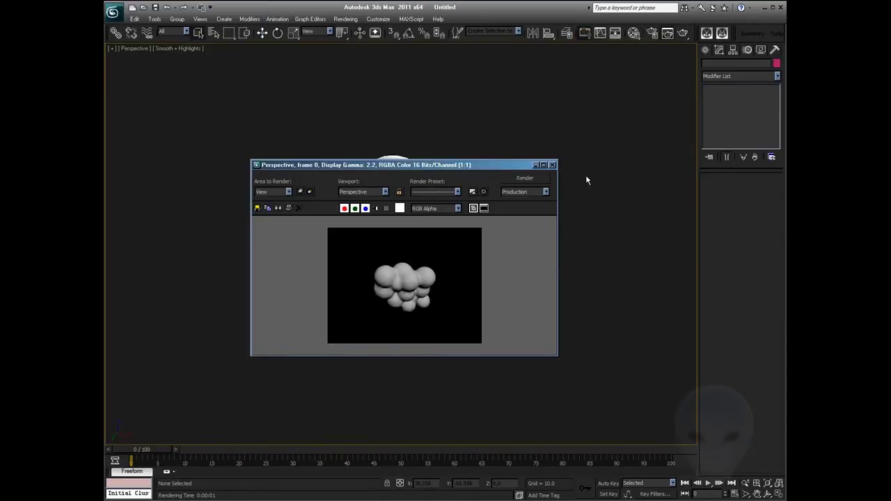
- Set the render output size to 720 by 309, render the cloud again and close the rendered image
click(347, 19)
click(350, 37)
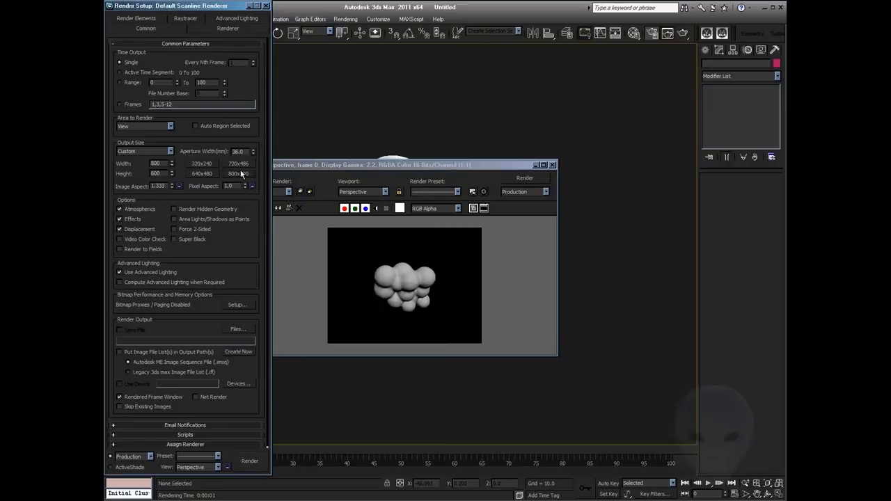
click(238, 162)
double_click(163, 173)
text(309)
key(Return)
click(516, 178)
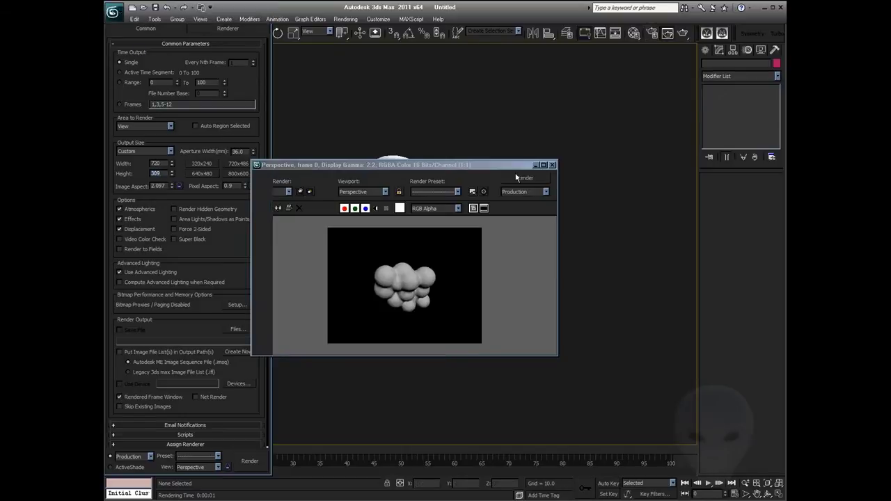
click(525, 176)
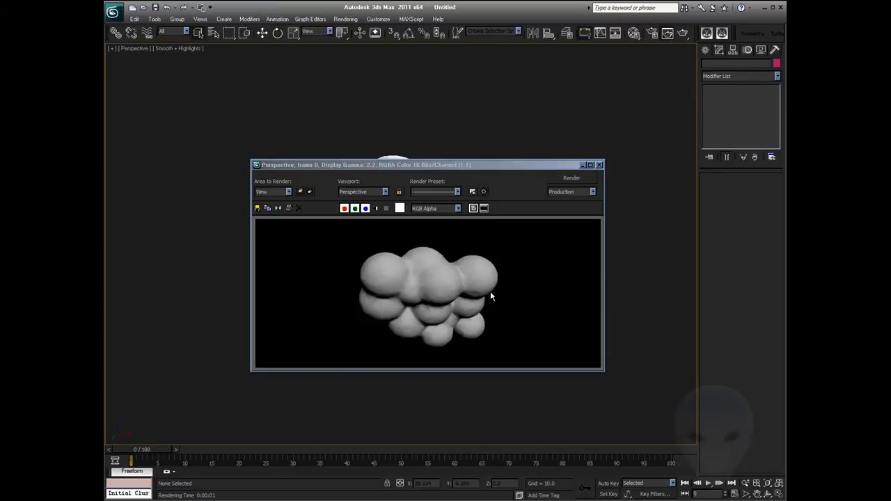
drag(466, 165, 408, 185)
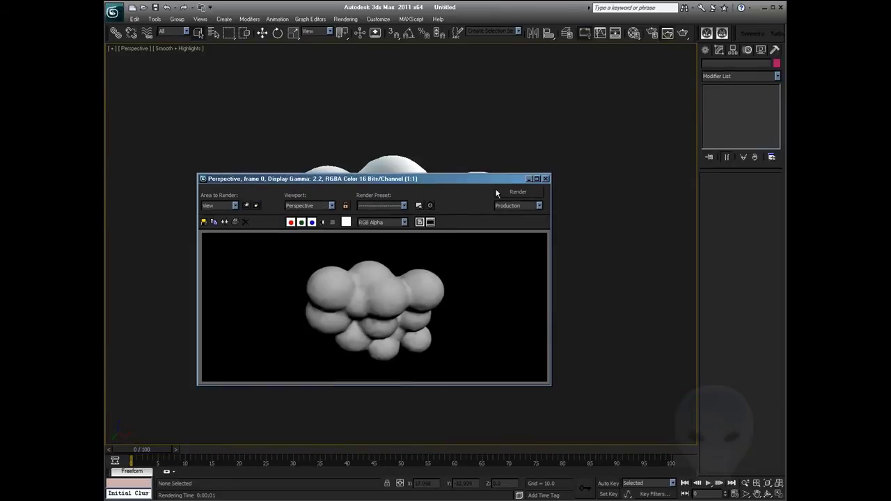
click(545, 179)
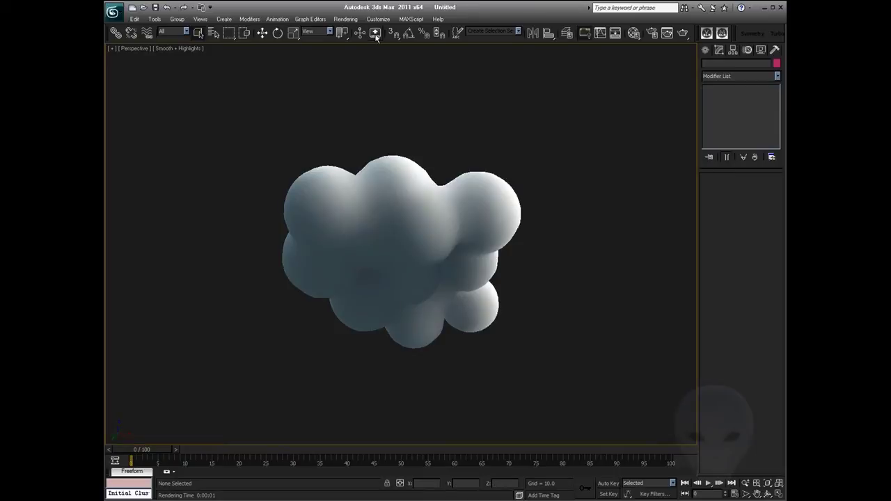
- Run the Render Vertex Colours Toggle script, start a new render of the cloud and close the render window
click(407, 20)
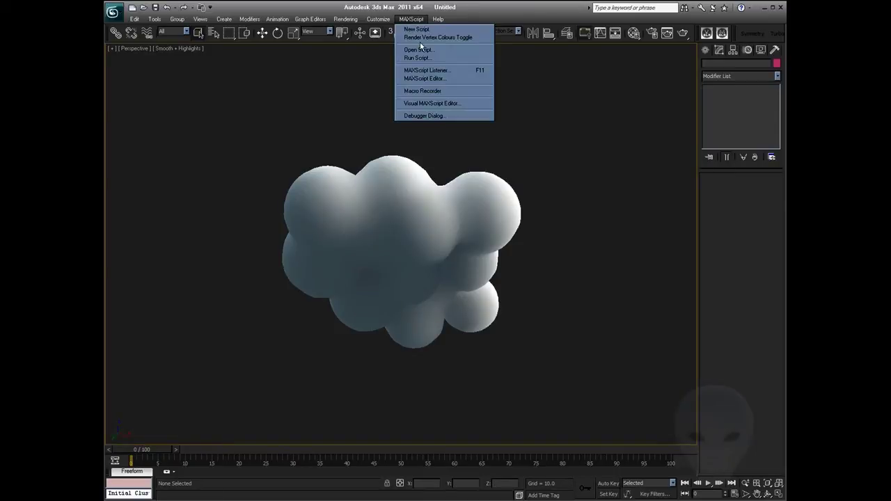
click(424, 39)
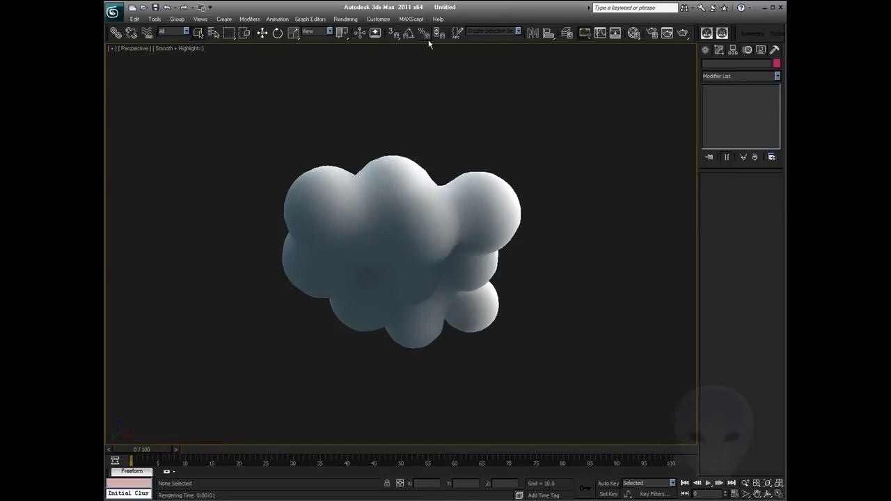
click(682, 33)
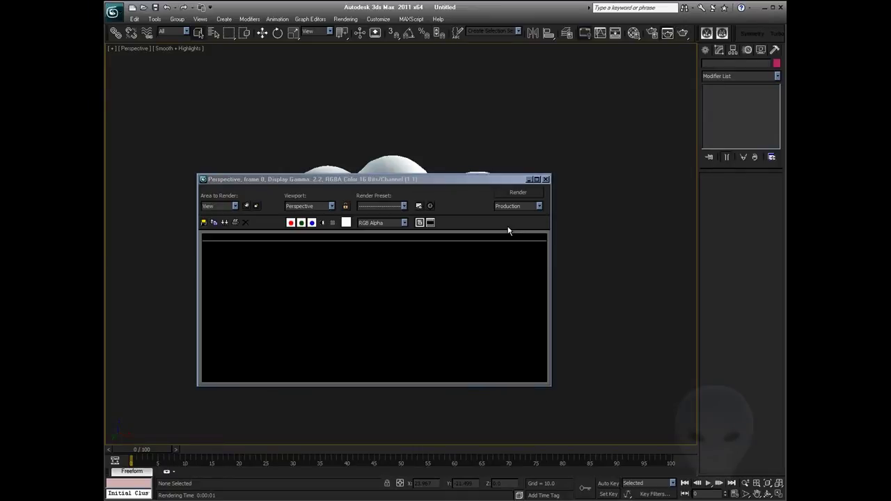
click(546, 179)
- Inspect the cloud from above and from the sides, and render it from a low, brightly lit side
alt+middle_drag(399, 218, 473, 295)
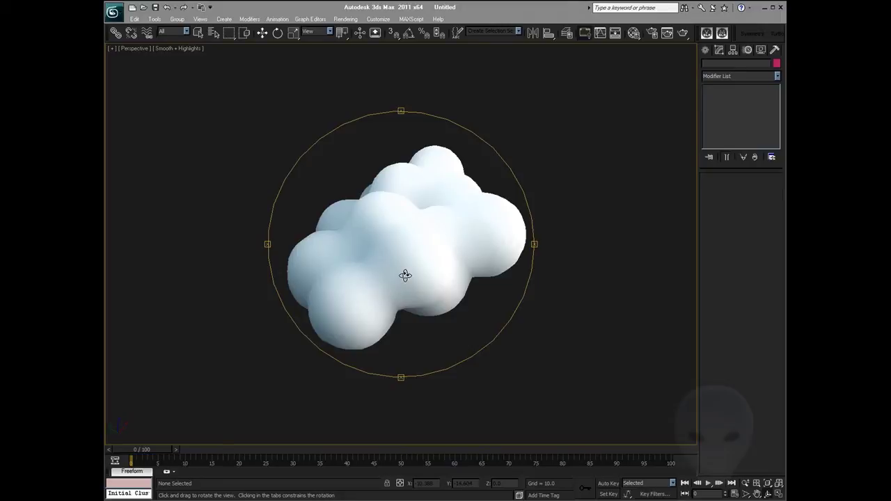
alt+middle_drag(404, 275, 473, 272)
alt+middle_drag(402, 274, 394, 274)
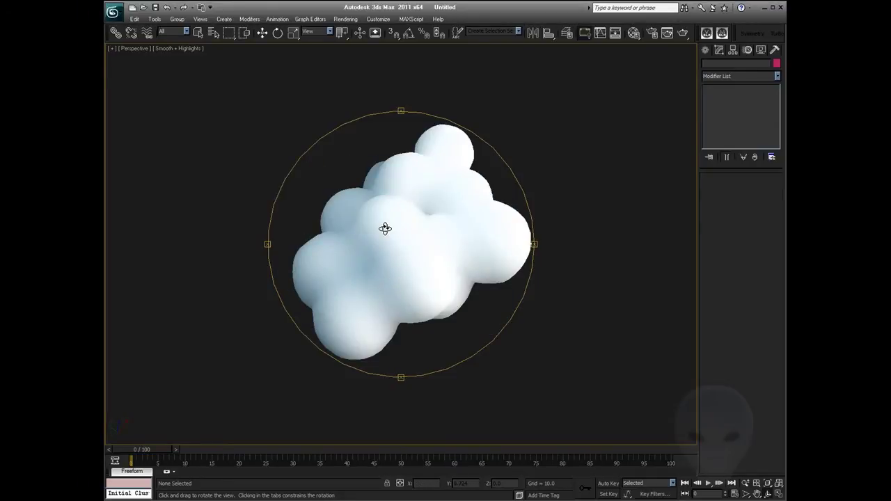
drag(385, 228, 504, 221)
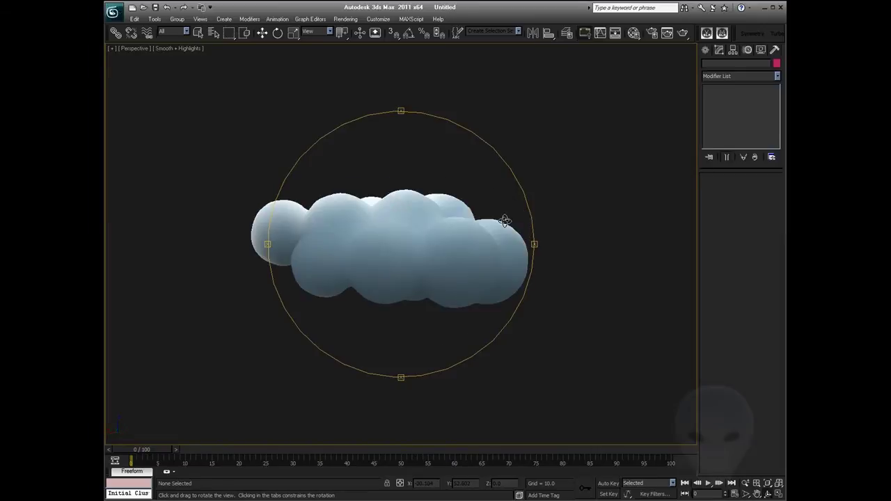
drag(369, 230, 335, 236)
drag(336, 236, 333, 238)
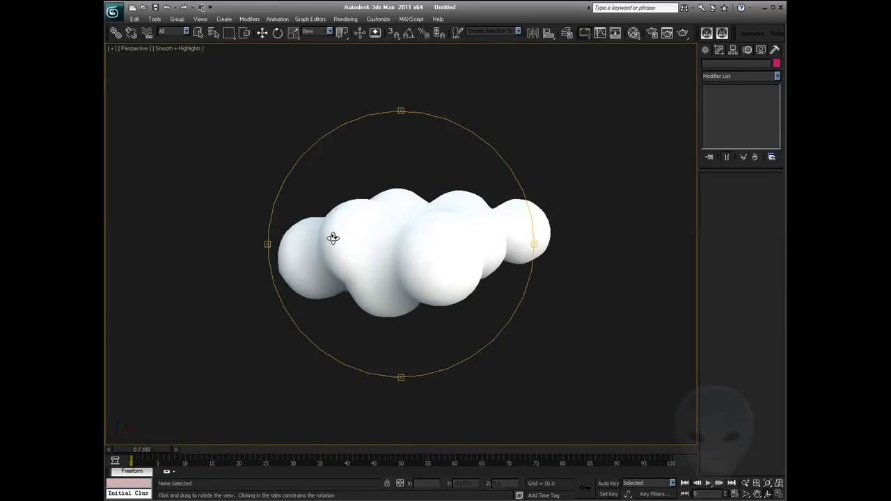
click(682, 33)
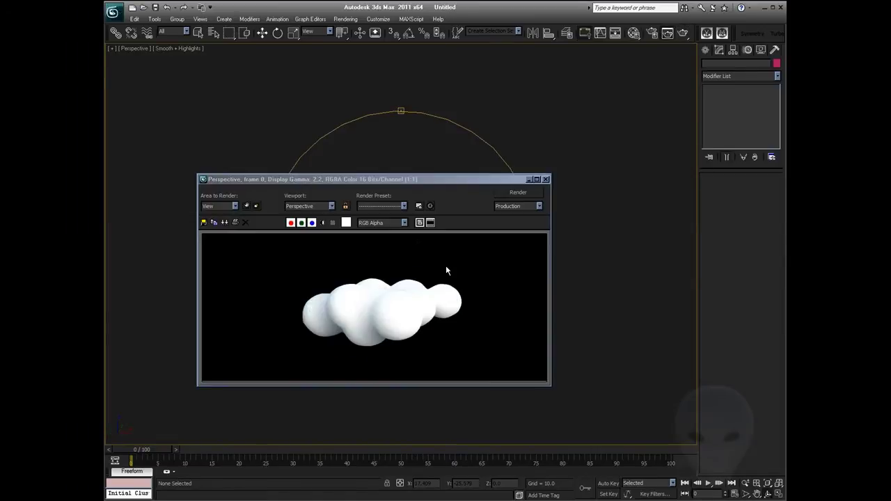
click(277, 272)
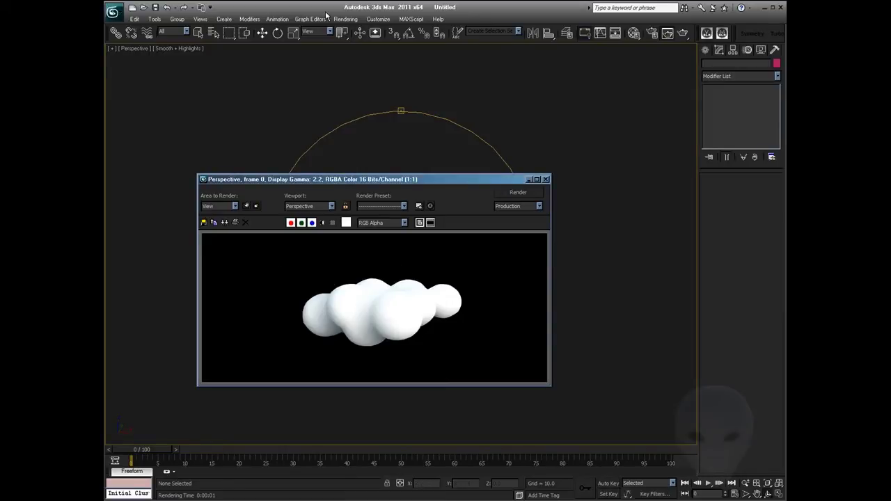
- Sample a color from the rendered cloud and paste it as the environment background color
click(345, 19)
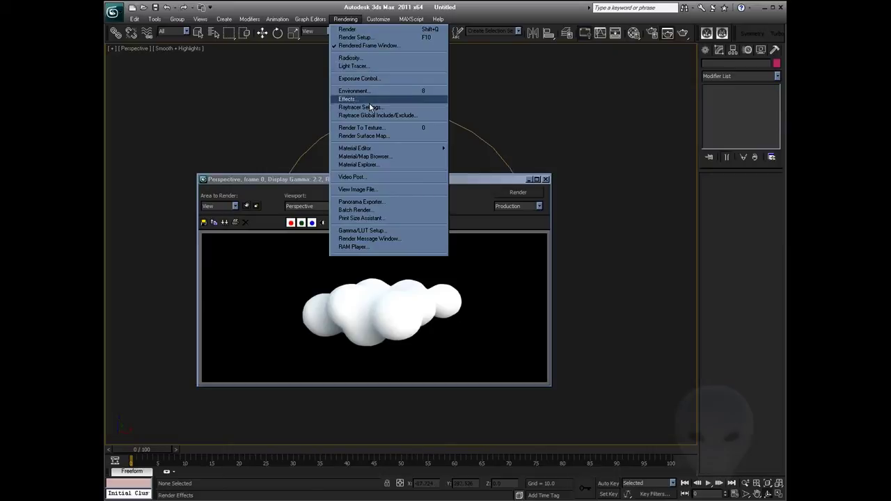
click(354, 92)
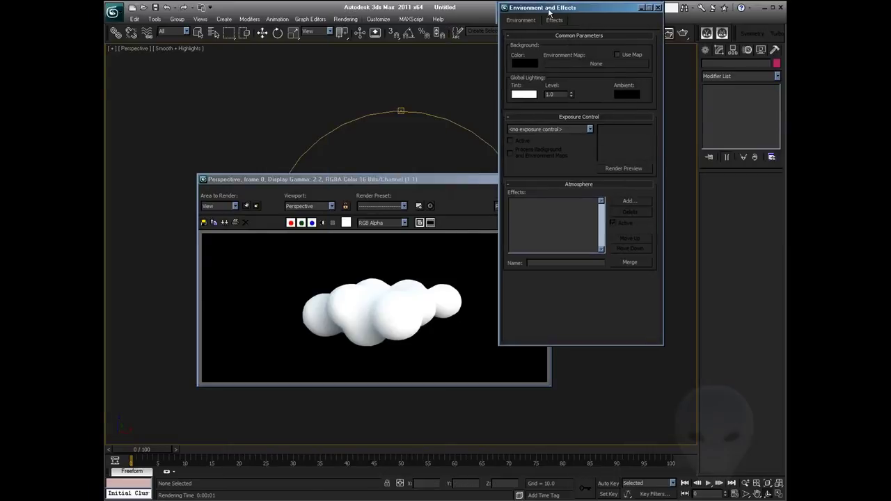
drag(549, 11, 599, 112)
right_drag(313, 304, 327, 299)
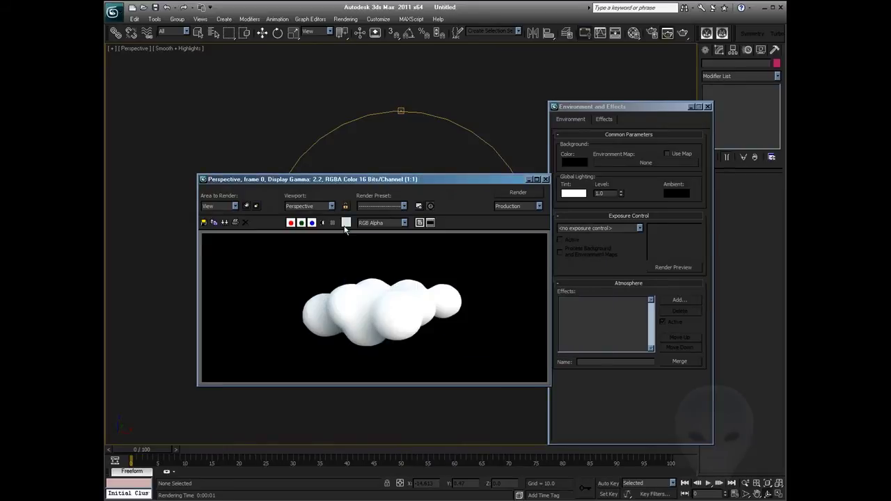
right_click(583, 164)
click(588, 176)
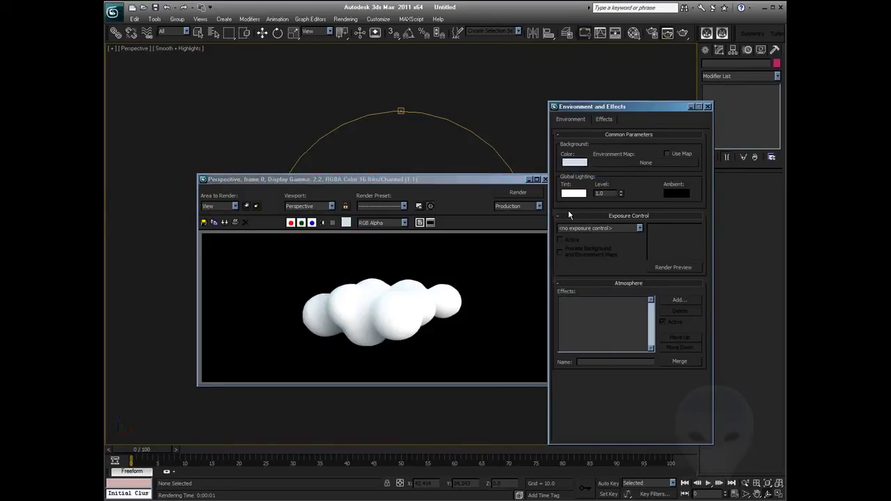
- Adjust the environment background to a more saturated light sky blue and render the scene
click(574, 162)
drag(396, 107, 396, 101)
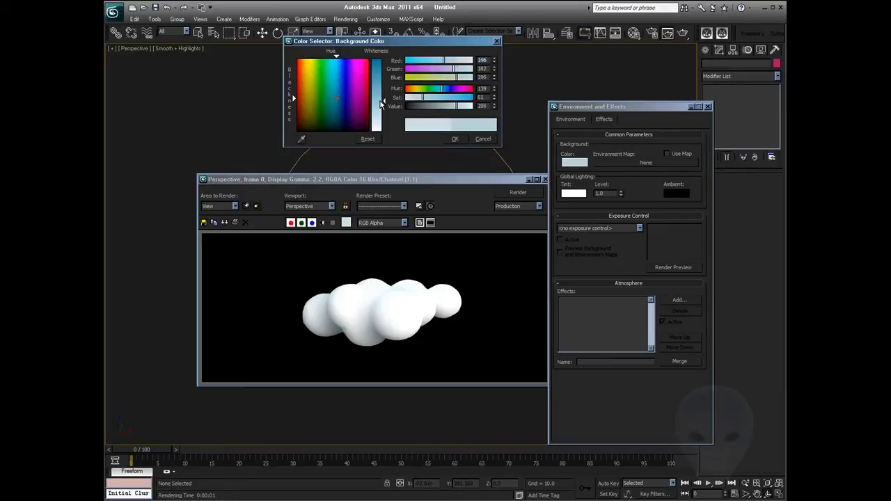
click(454, 140)
click(516, 192)
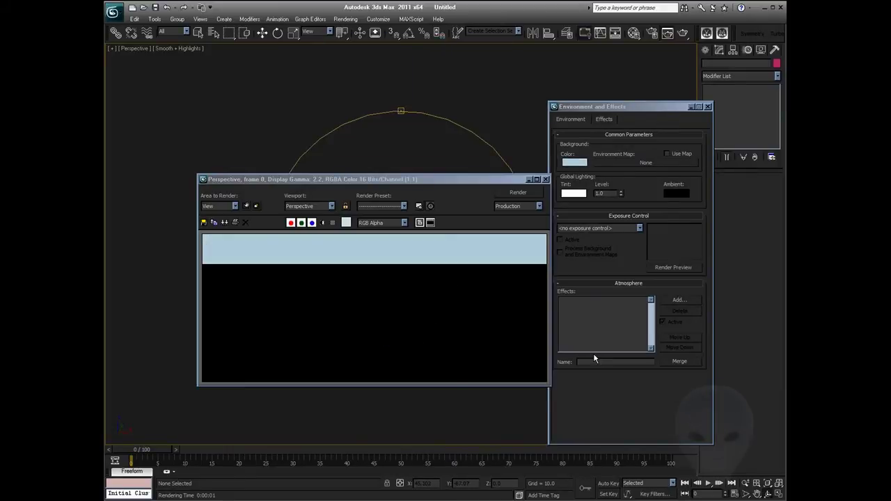
- Render the cloud's darker shaded side against the blue background, and close the render and environment windows
click(545, 179)
alt+middle_drag(475, 225, 433, 222)
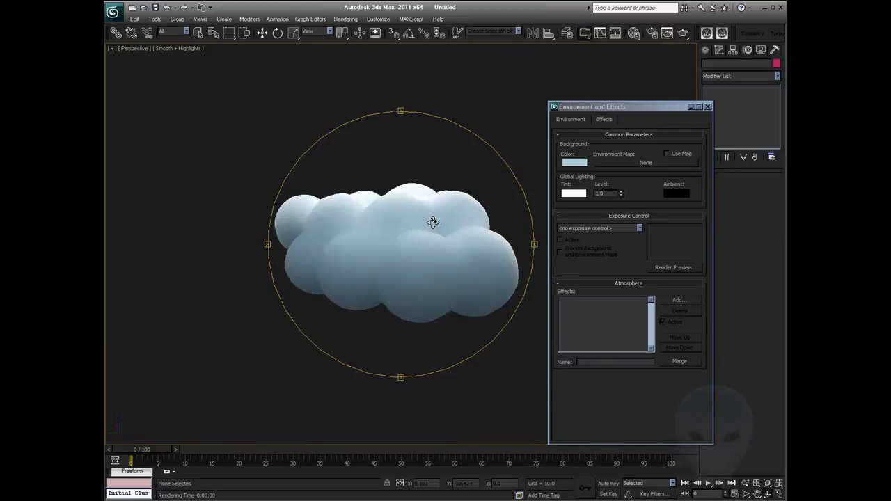
click(682, 33)
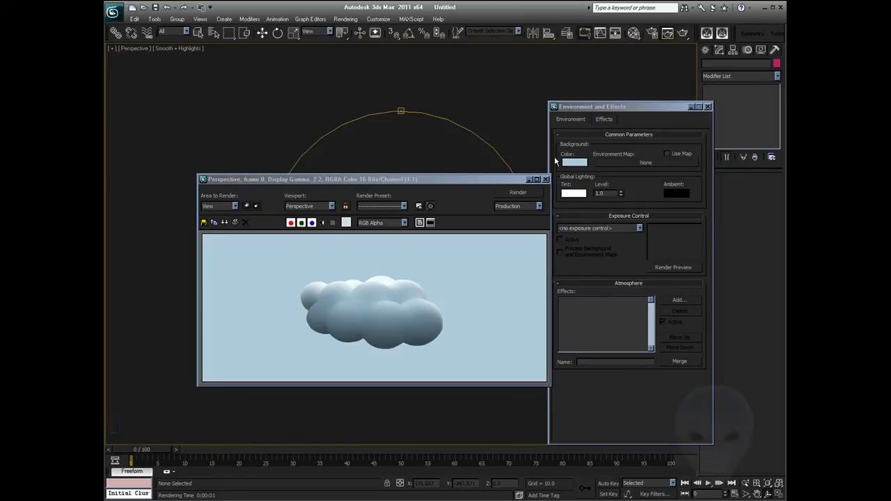
click(546, 180)
click(710, 108)
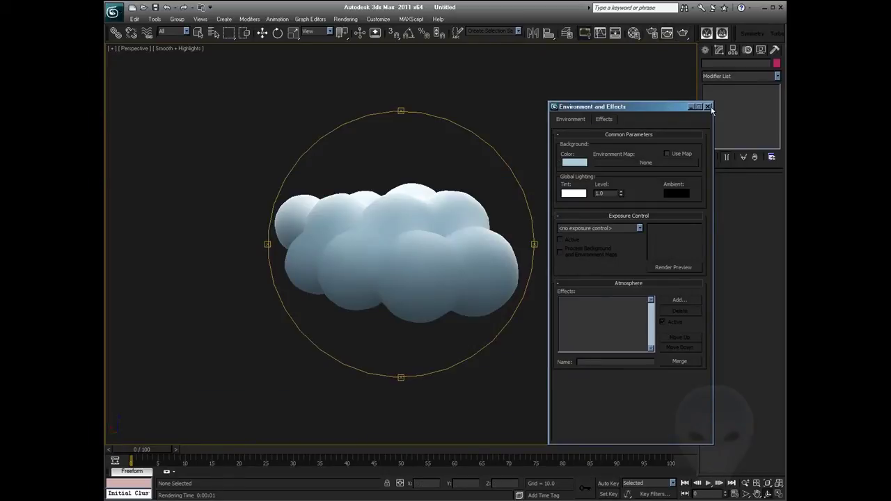
click(708, 108)
- Create a plane of about 10 by 10 units beside the cloud in the Top view and open its parameters for editing
mouse_move(488, 257)
mouse_down()
mouse_move(421, 276)
mouse_move(392, 298)
mouse_move(472, 227)
mouse_move(478, 249)
mouse_up()
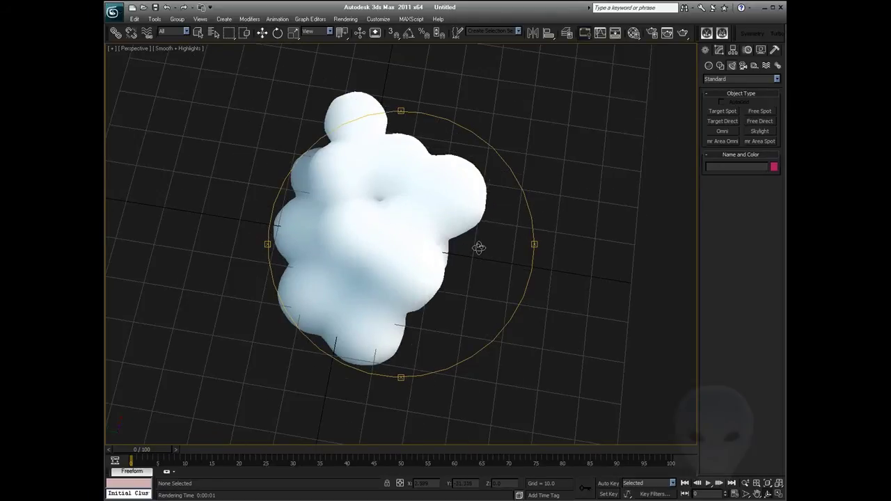
key(t)
key(z)
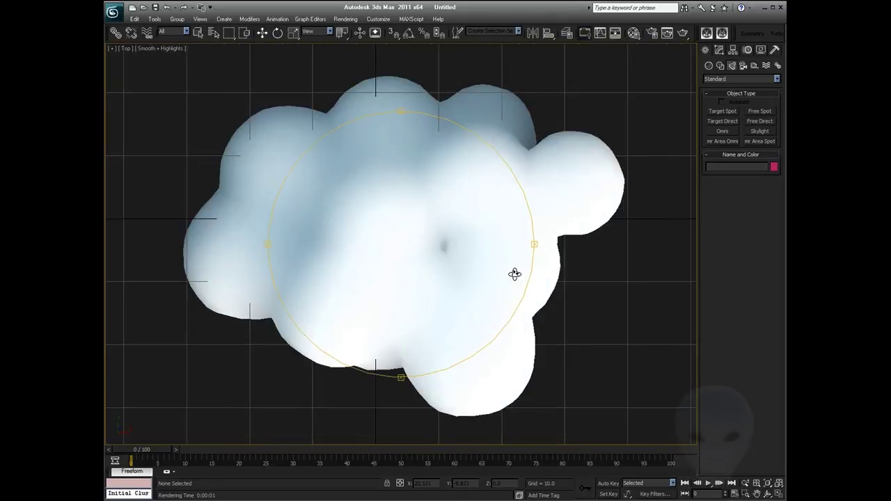
middle_drag(504, 268, 491, 270)
scroll(491, 270, down, 2)
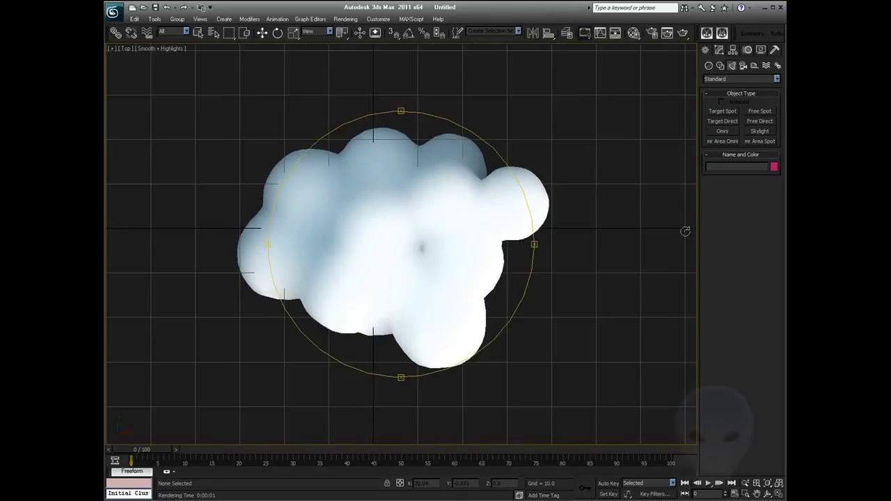
click(707, 65)
click(724, 78)
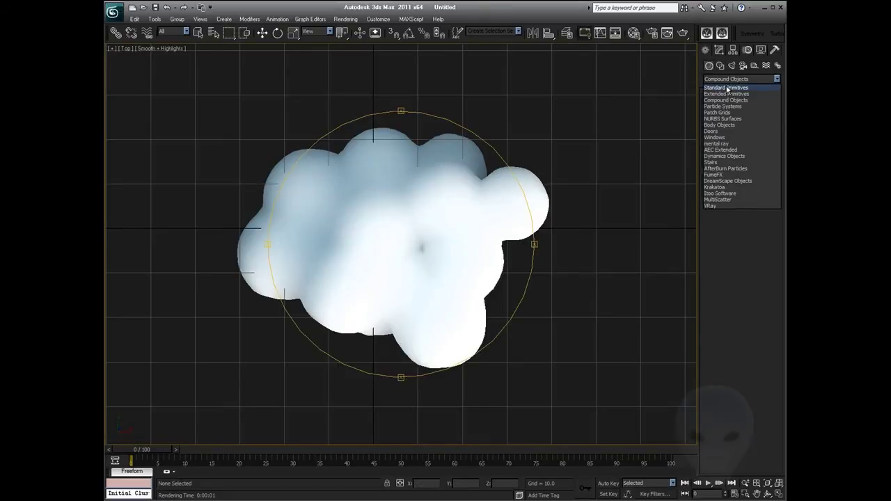
click(730, 89)
click(749, 150)
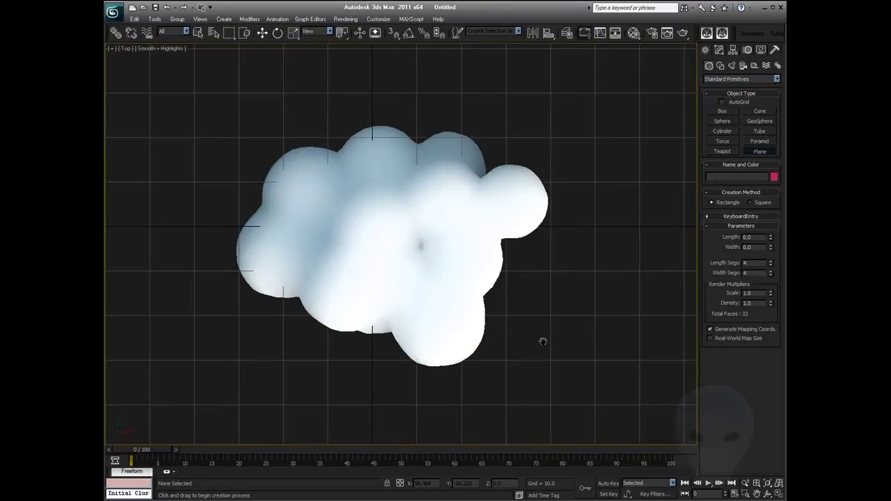
middle_drag(542, 341, 445, 278)
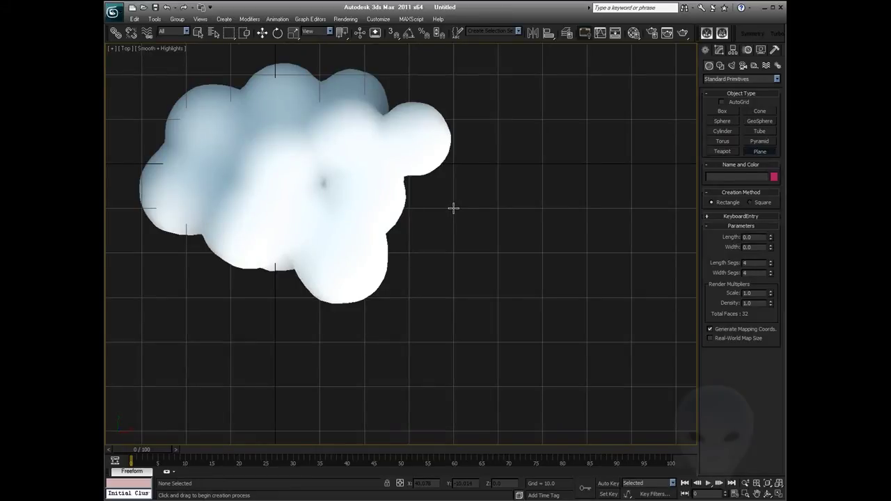
drag(453, 207, 498, 254)
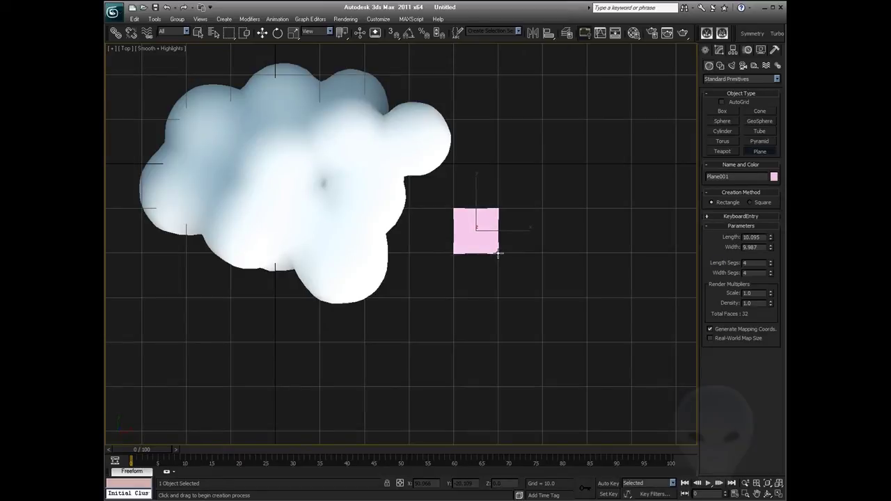
click(264, 34)
click(720, 51)
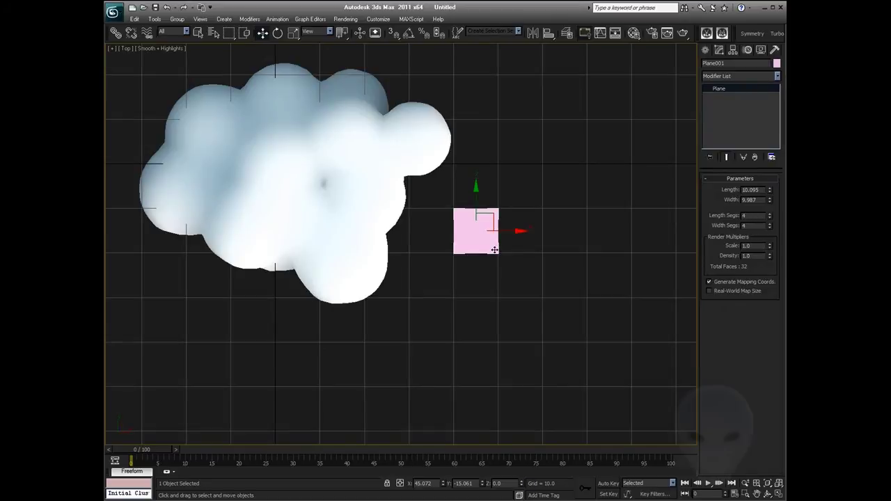
- Clone the plane as one independent copy about 20 units along the negative Y axis in the Top view
middle_drag(495, 250, 495, 245)
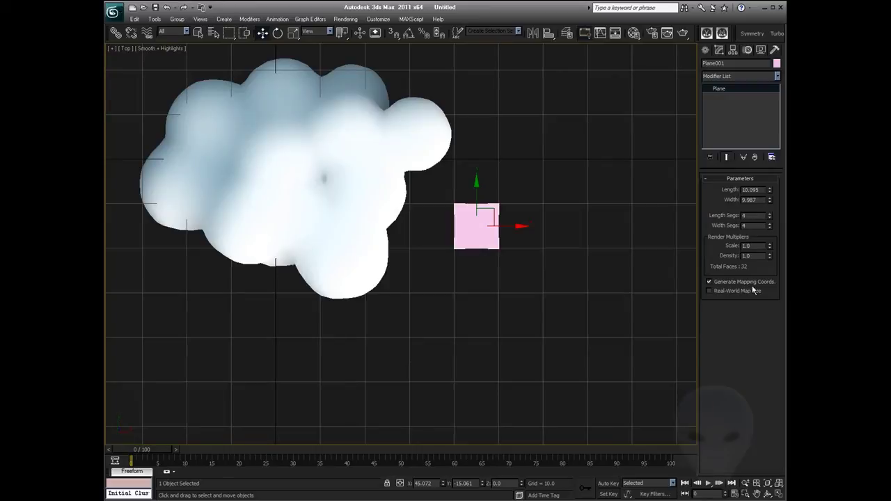
middle_drag(536, 260, 509, 233)
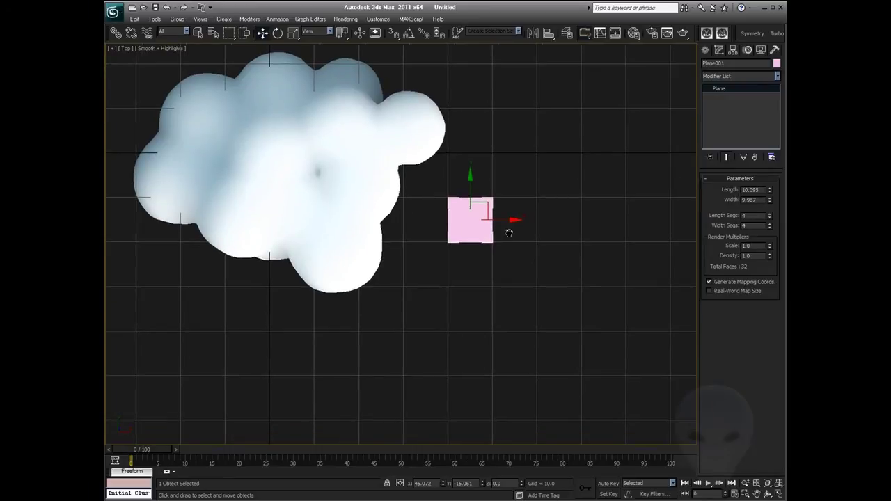
shift+drag(470, 179, 469, 268)
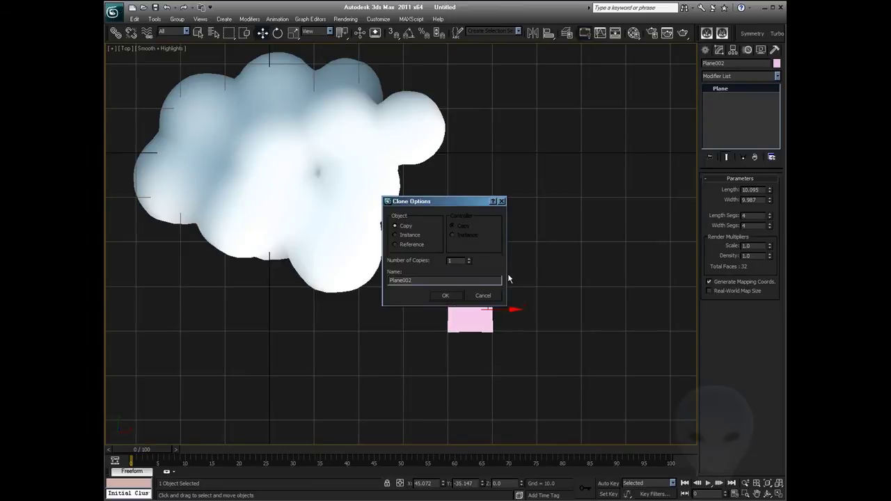
click(459, 297)
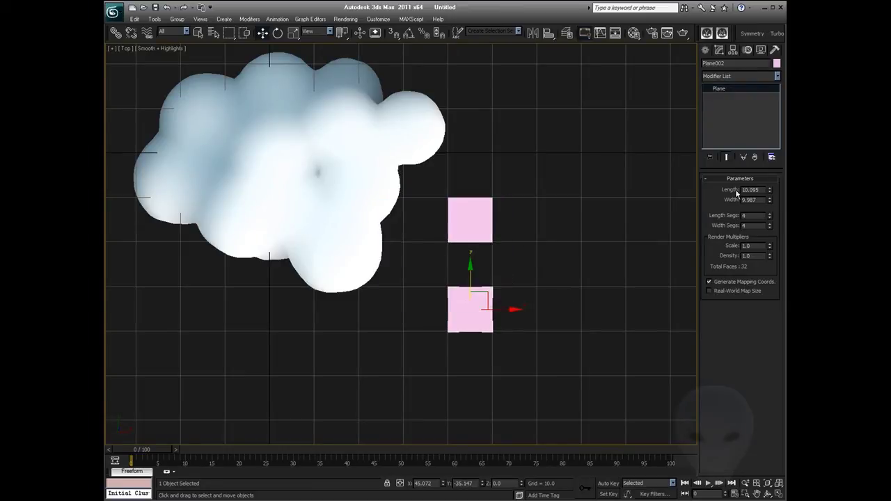
- Select the original plane and set its length and width to 5.0
drag(562, 184, 489, 217)
drag(769, 189, 769, 197)
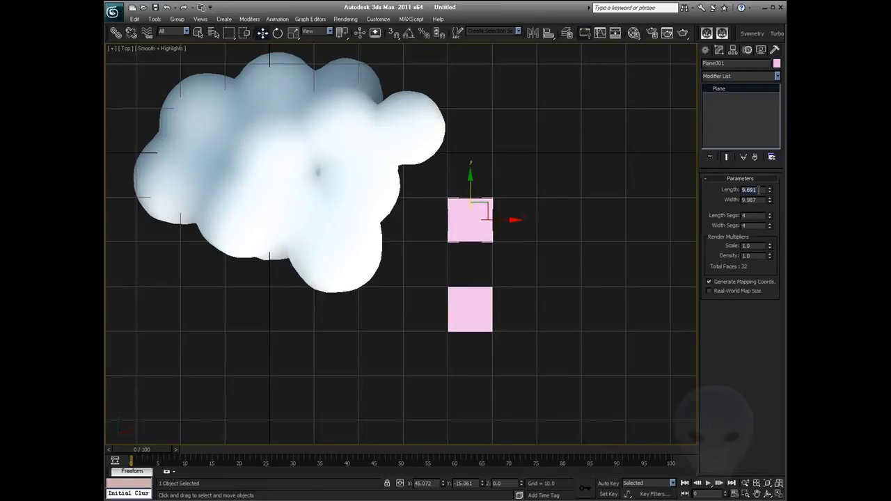
text(5.0)
key(Tab)
text(5)
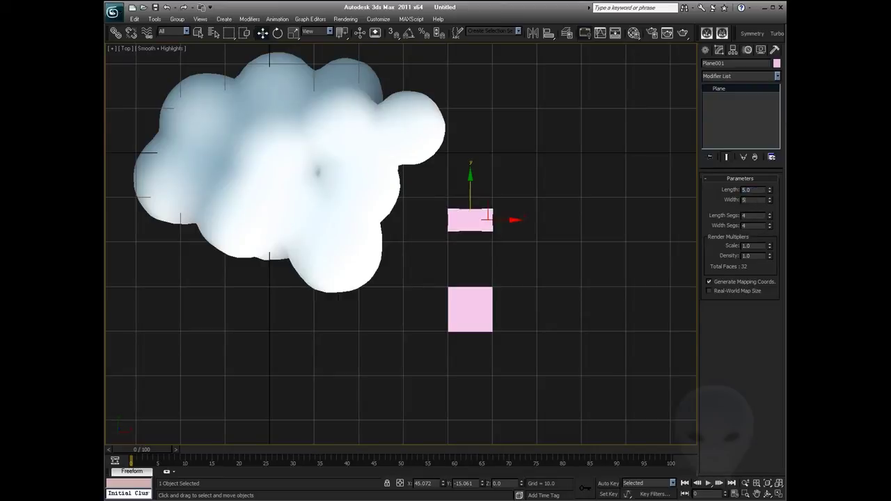
key(Tab)
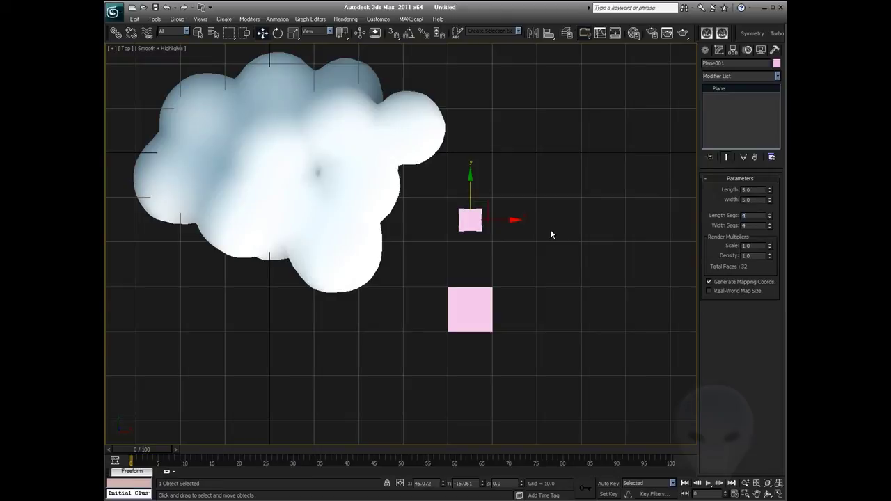
- Set the original plane's length and width to 10.0
click(750, 190)
text(10)
key(Tab)
text(10)
key(Tab)
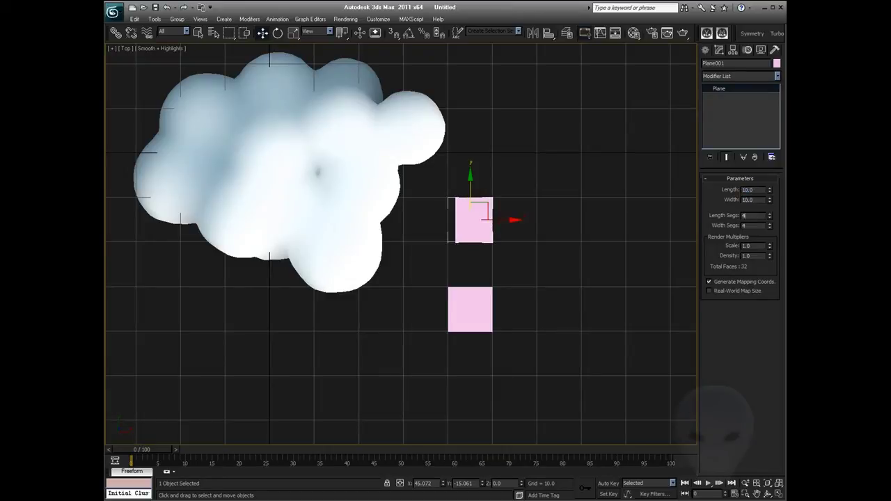
- Select the copied plane and set its length and width to 15.0
drag(568, 278, 449, 351)
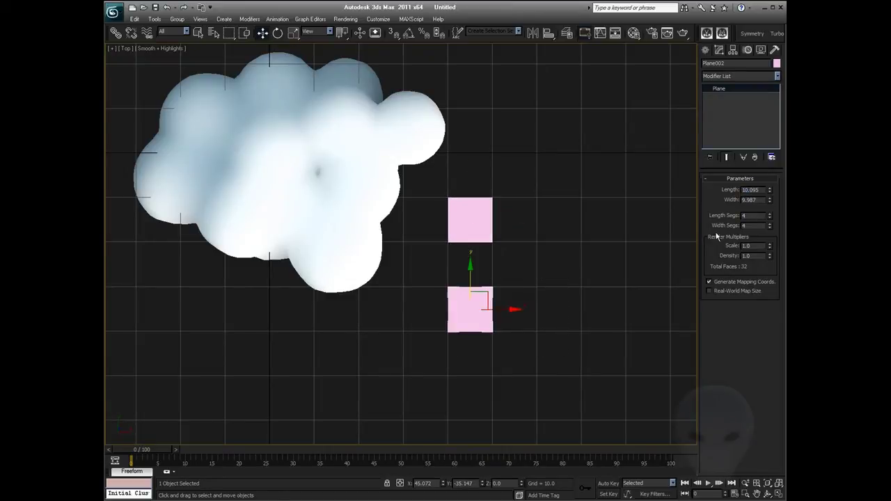
double_click(753, 190)
text(15)
key(Tab)
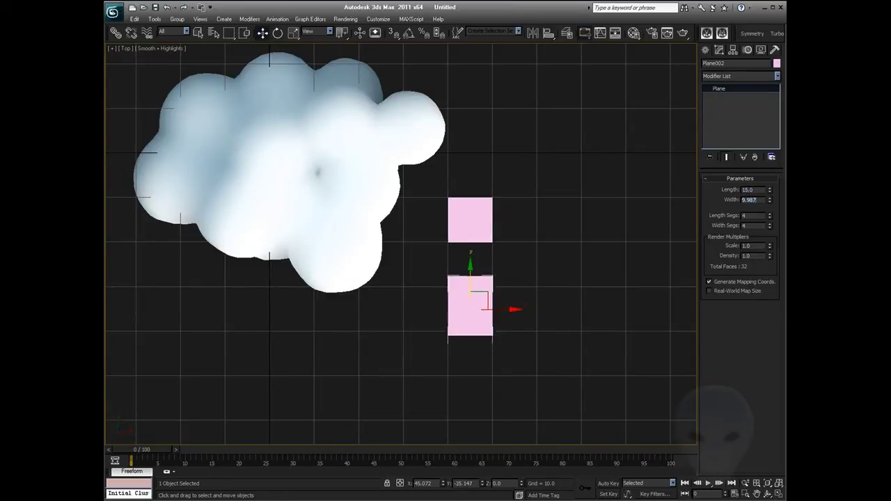
text(15)
key(Tab)
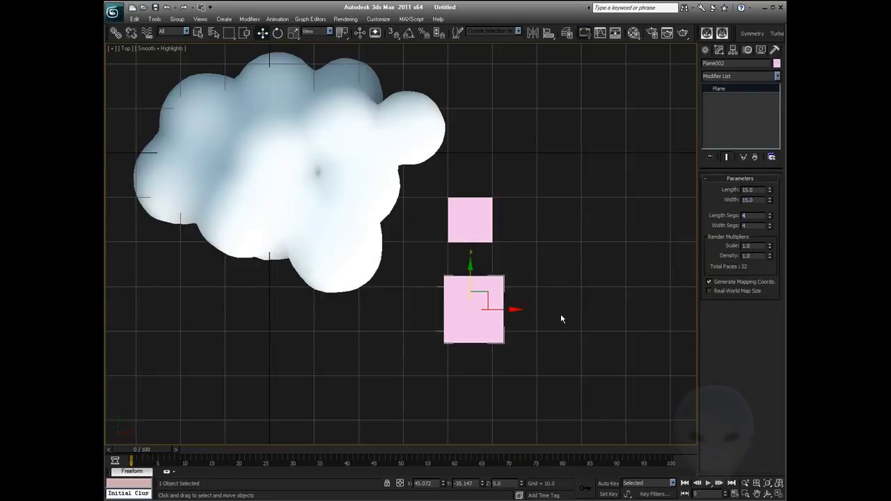
- Select the 10 by 10 plane and switch to an angled Perspective view showing the cloud and both planes
mouse_move(549, 270)
middle_down()
mouse_move(556, 278)
mouse_move(543, 284)
middle_up()
click(487, 207)
key(p)
alt+middle_drag(441, 277, 441, 277)
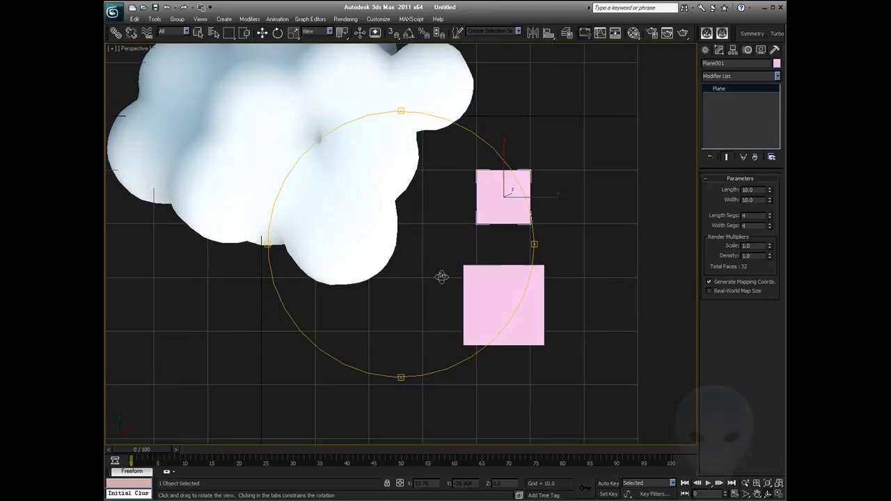
key(z)
scroll(402, 232, down, 4)
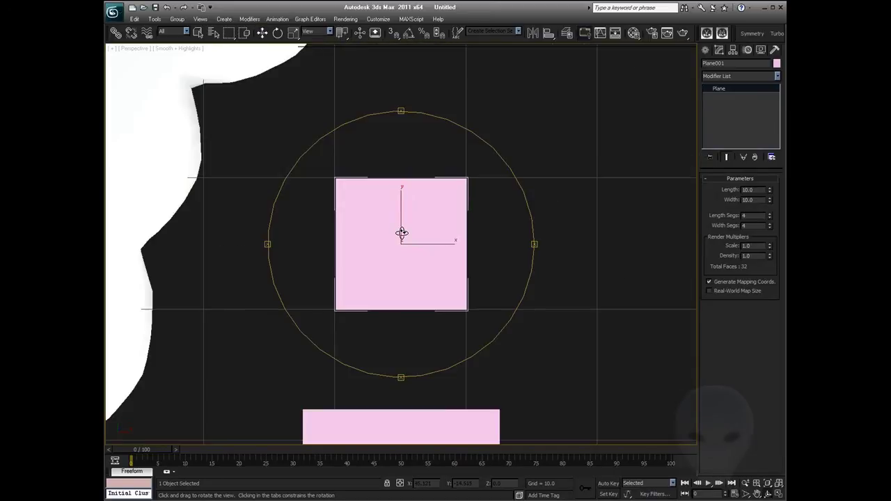
scroll(401, 233, down, 3)
alt+middle_drag(401, 232, 460, 252)
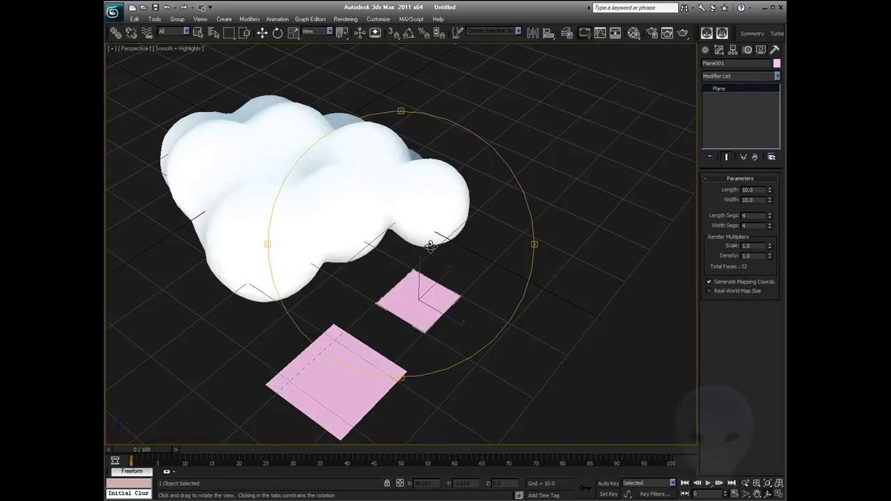
- Turn the selected small plane into a Scatter compound object with the cloud mesh as its instanced distribution object
click(705, 50)
click(740, 79)
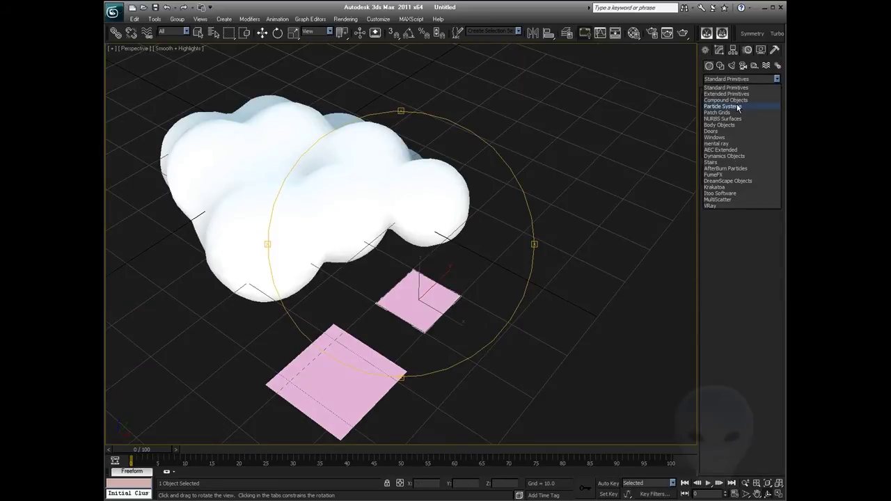
click(736, 100)
click(759, 112)
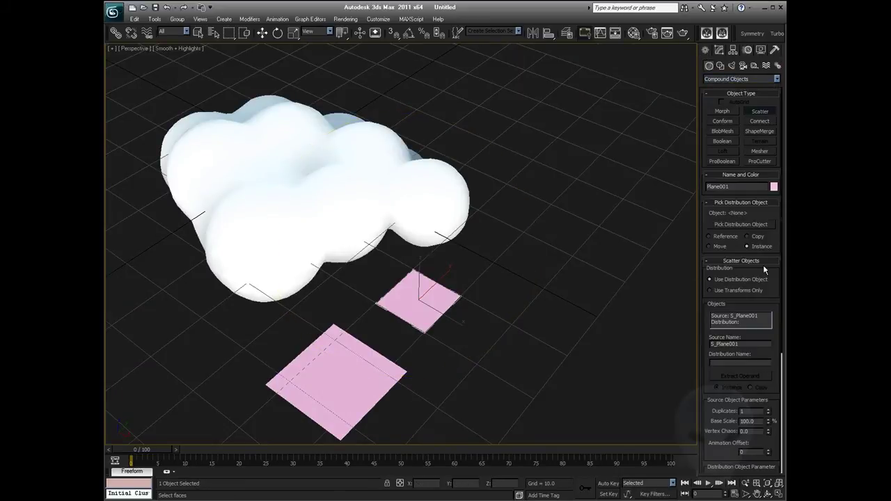
click(740, 224)
click(435, 222)
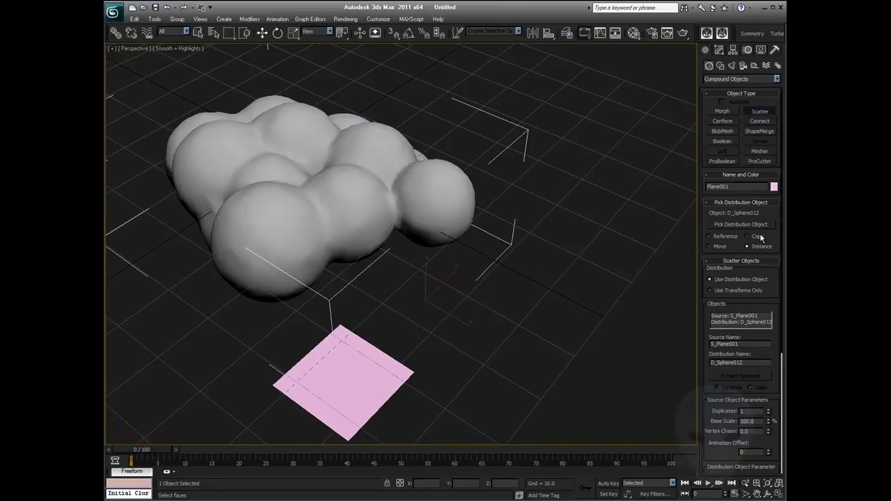
- Set the Scatter object's duplicates to 500 and inspect the plane coverage around the cloud
drag(705, 299, 705, 130)
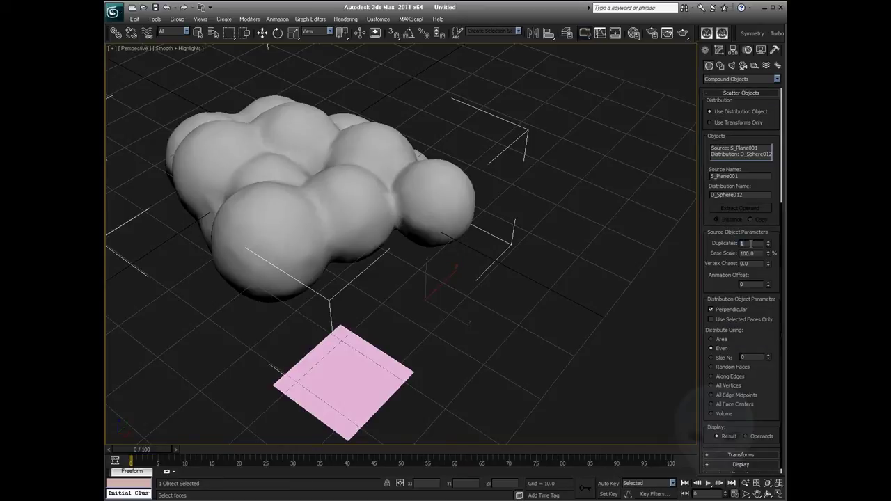
text(500)
key(Return)
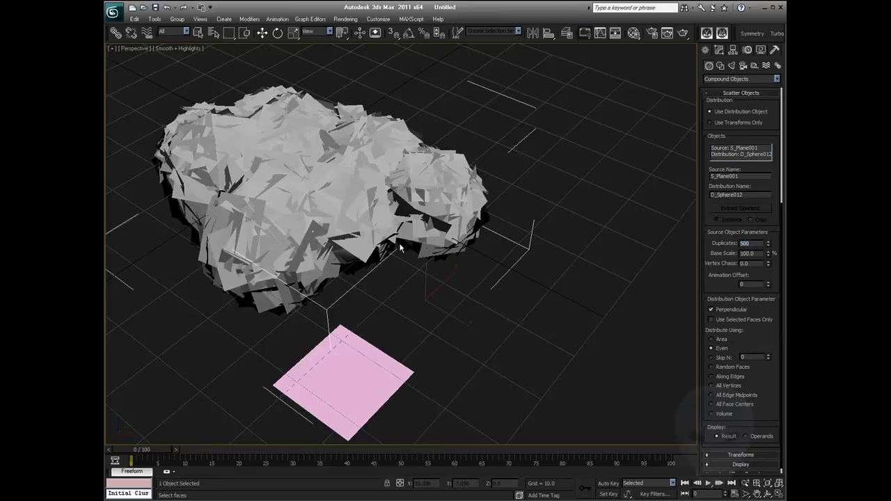
alt+middle_drag(401, 247, 453, 236)
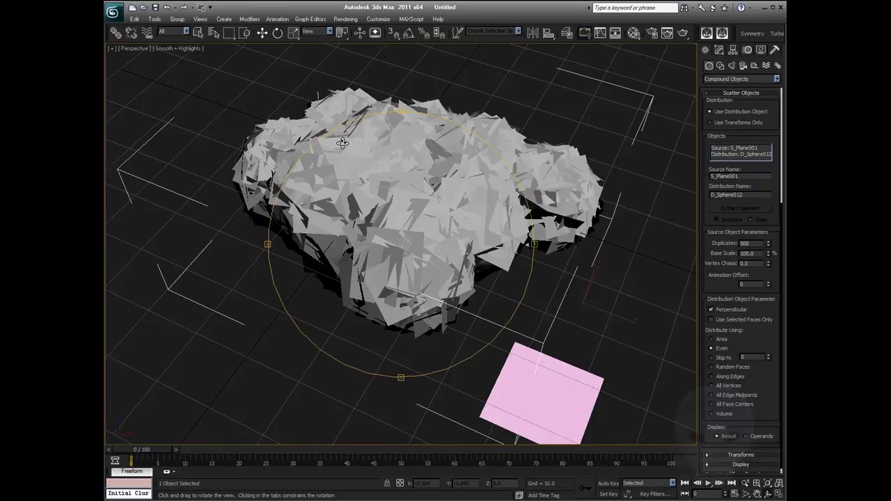
- Set the Scatter object's duplicates to 1000 and distribute them by Area
double_click(753, 243)
text(1000)
key(Return)
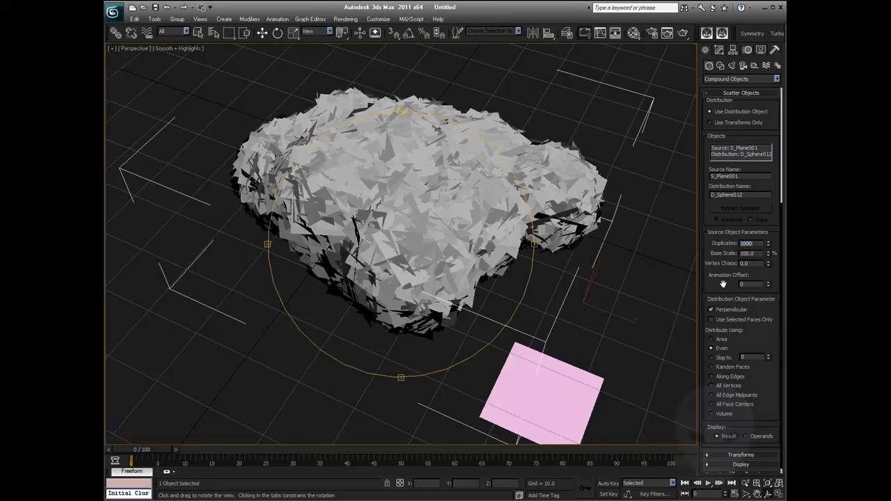
click(717, 339)
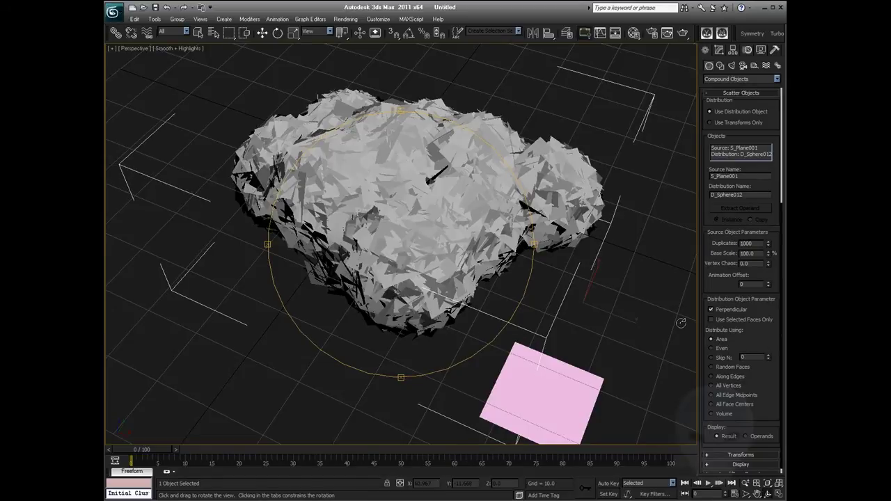
- Raise the Scatter object's Vertex Chaos to 0.97 while viewing the cloud up close
drag(680, 323, 695, 367)
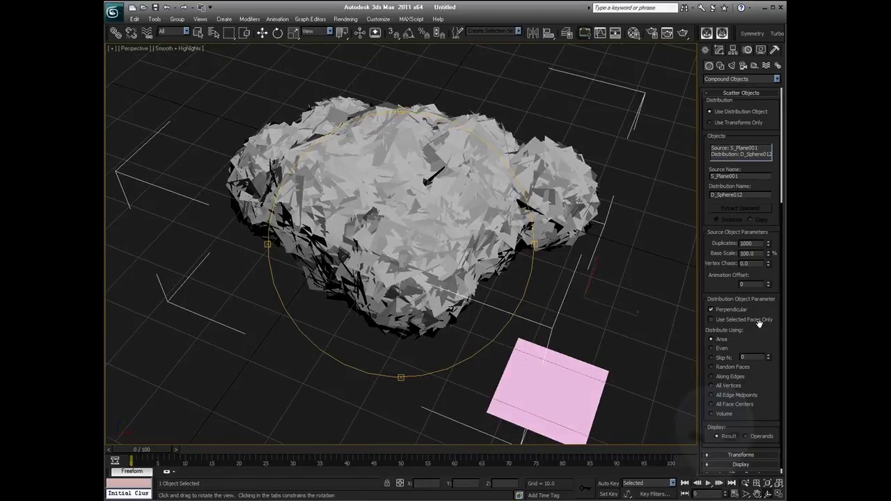
drag(378, 304, 432, 300)
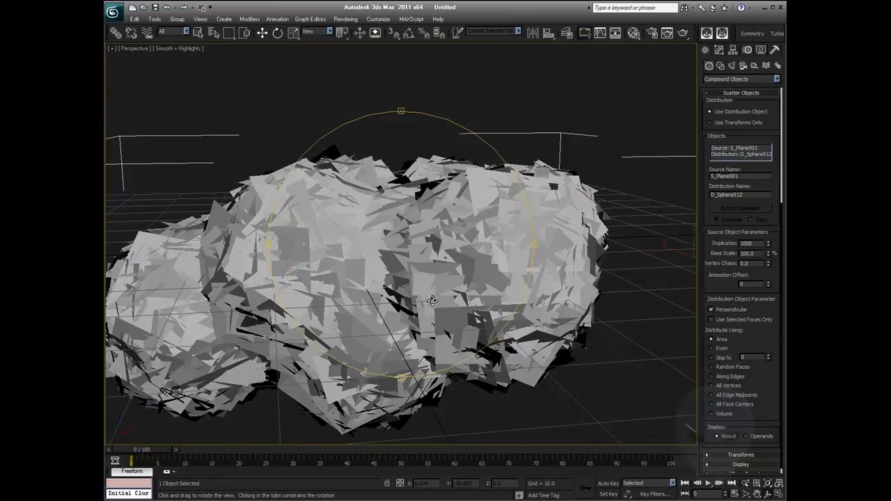
drag(769, 263, 769, 215)
scroll(763, 288, down, 1)
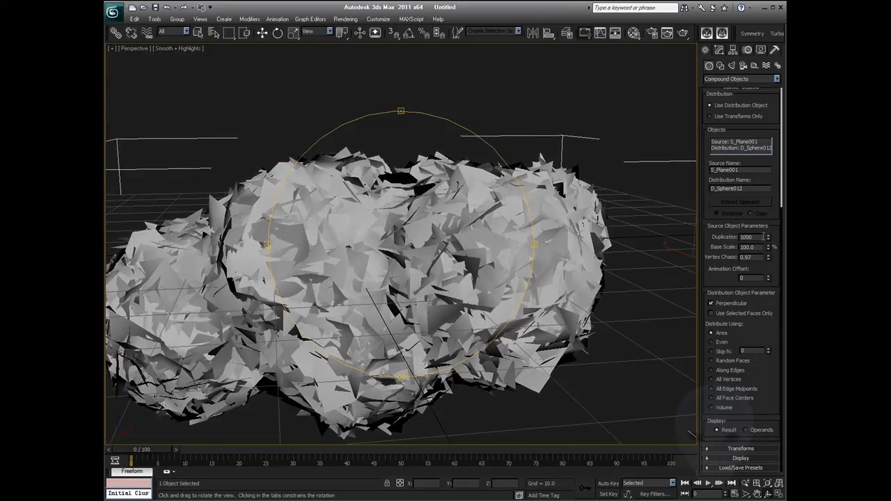
scroll(761, 209, up, 5)
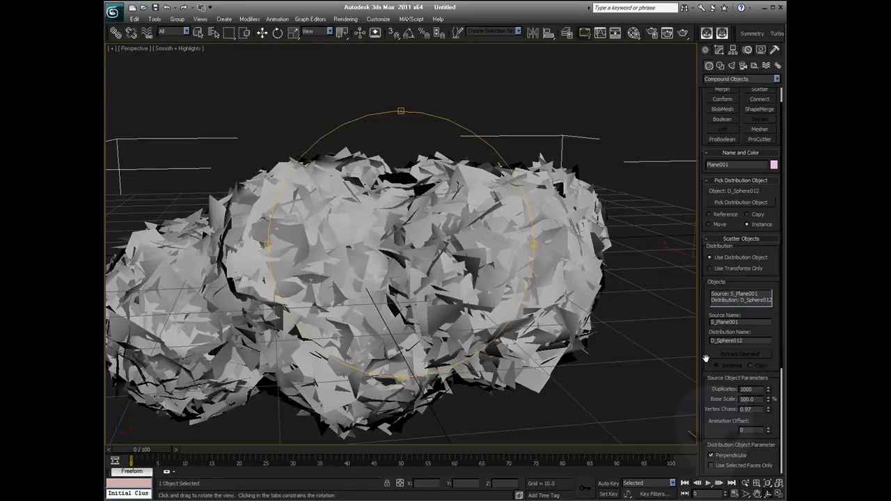
- Finish the Scatter command and convert the scattered cloud object to an Editable Poly
right_click(525, 271)
right_click(506, 217)
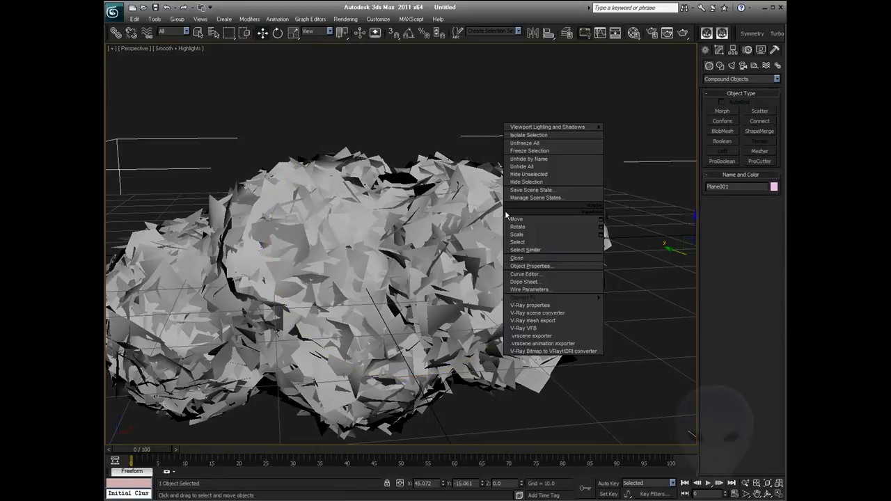
mouse_move(529, 298)
click(637, 311)
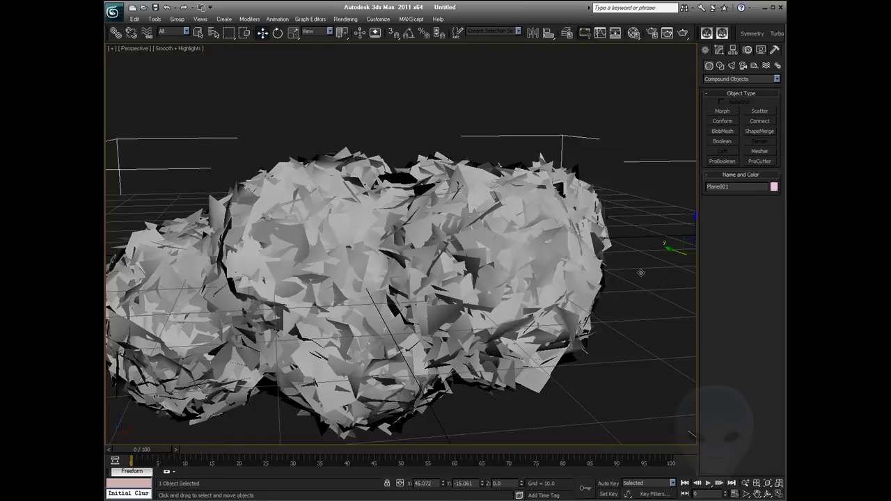
- In wireframe display, select the inner cloud mesh and the scattered planes at the cloud's far end as elements
click(758, 195)
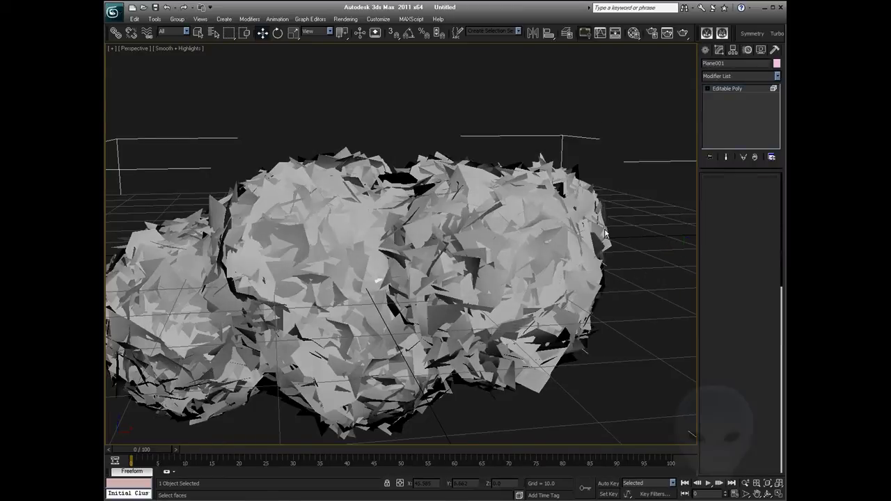
key(F3)
drag(629, 143, 527, 346)
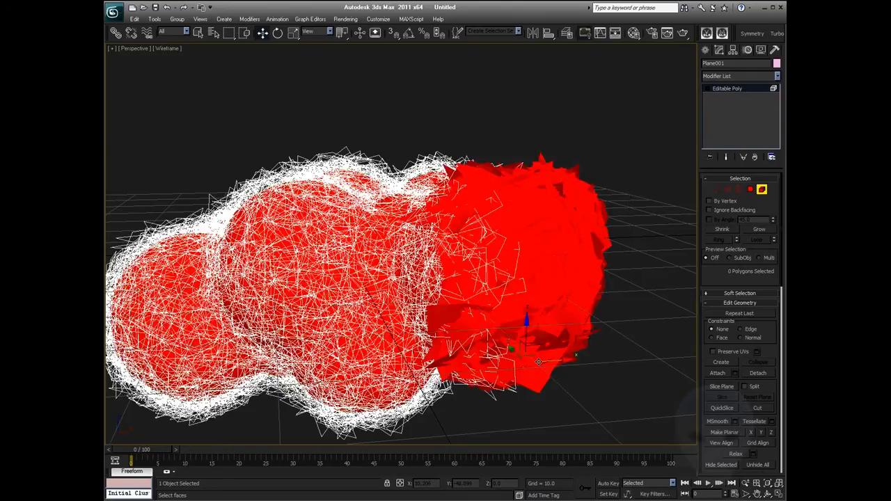
click(576, 355)
key(ctrl+i)
drag(622, 149, 555, 323)
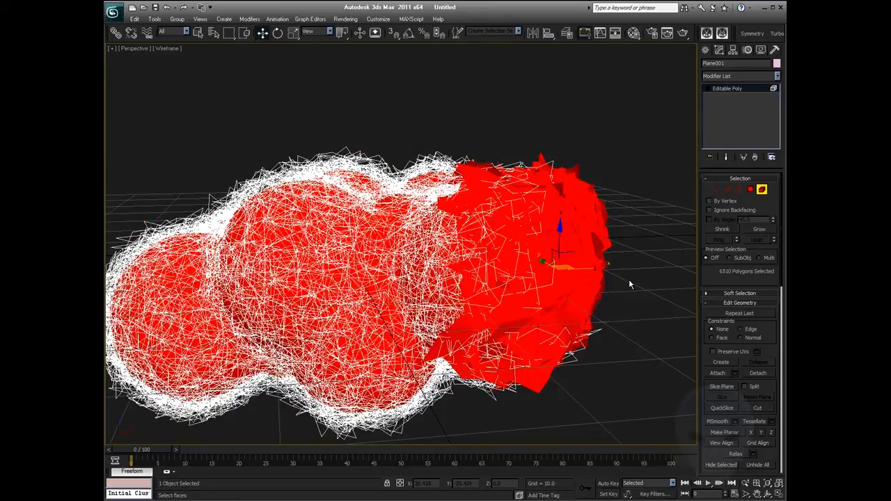
- Invert the element selection and hide the selected planes covering the rest of the cloud
alt+middle_drag(628, 279, 477, 242)
right_click(476, 242)
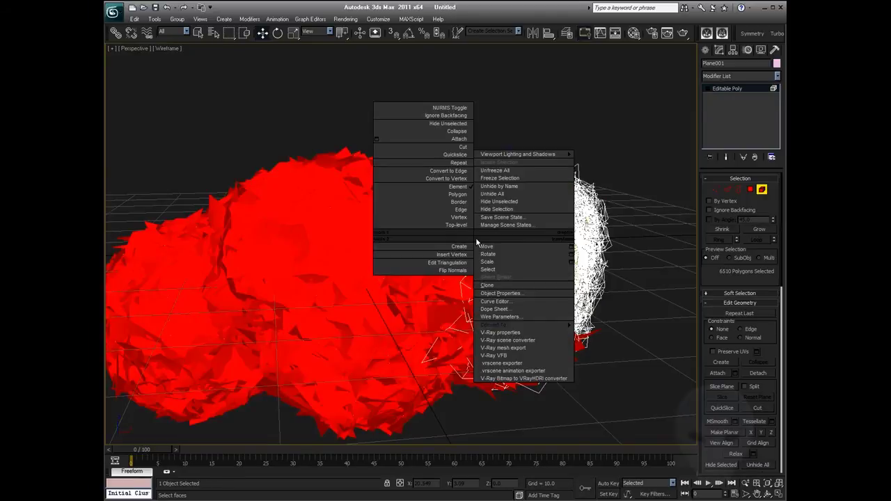
click(505, 203)
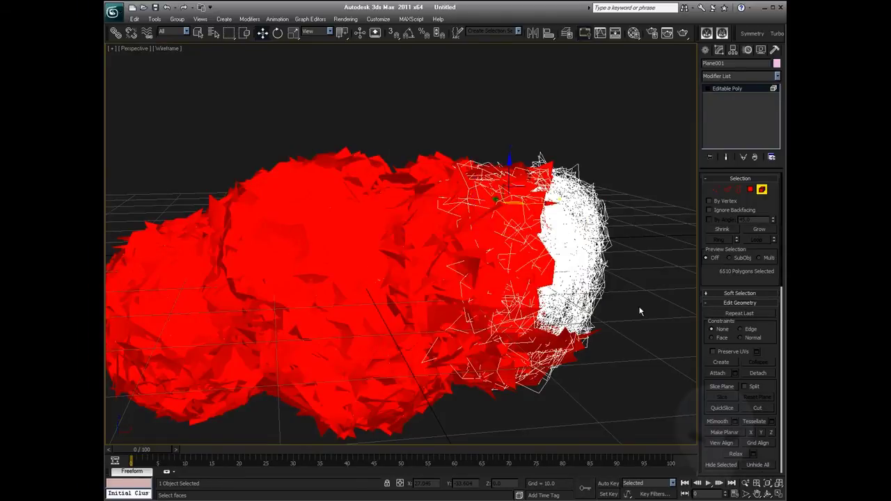
middle_drag(639, 309, 647, 303)
drag(774, 343, 773, 213)
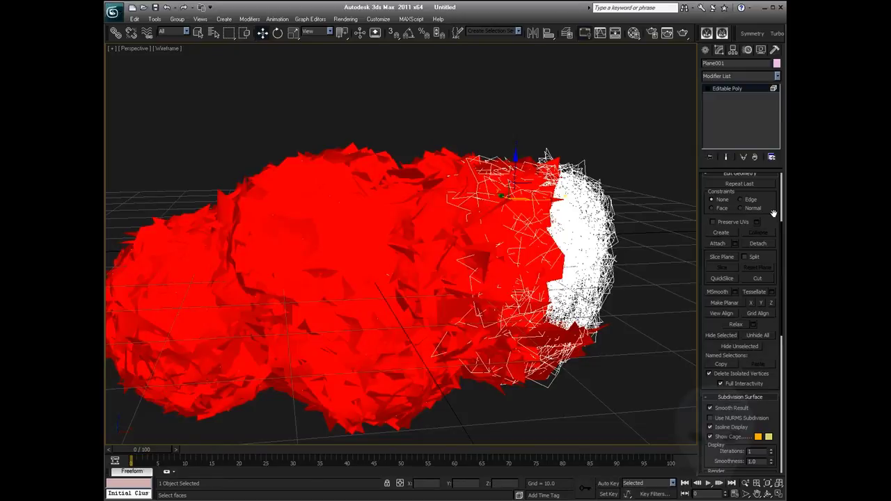
click(673, 340)
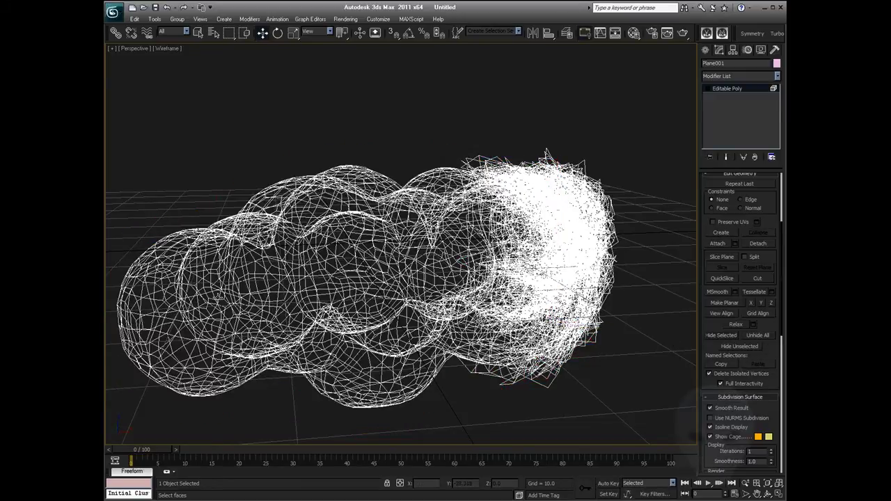
- Delete the inner cloud mesh from the scattered object, unhide all its planes and leave sub-object editing
key(ctrl+z)
key(Delete)
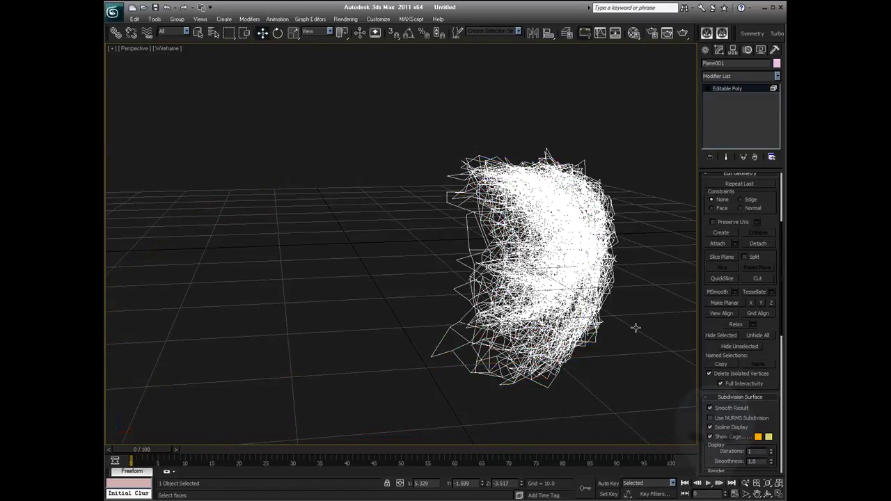
click(756, 335)
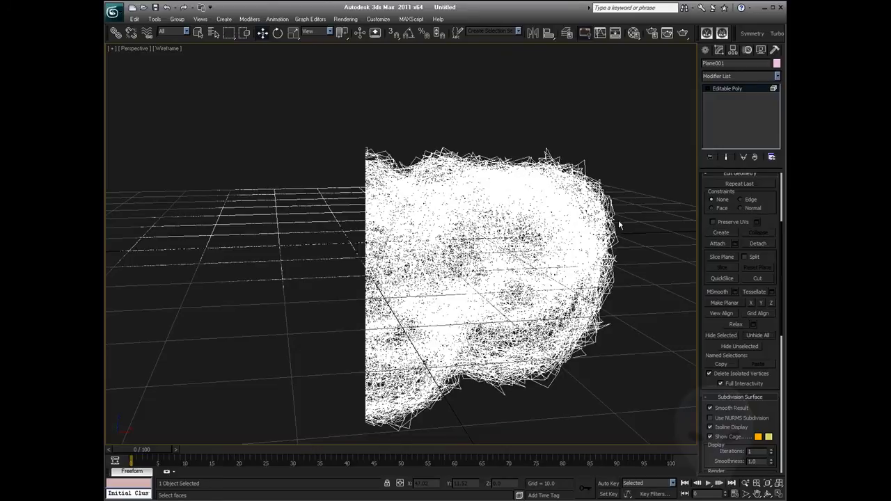
click(618, 131)
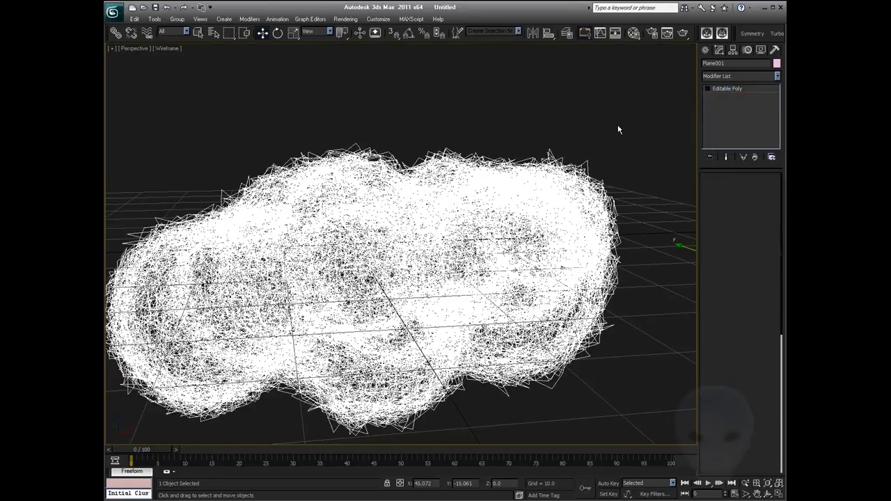
- Unhide all hidden scene objects to bring back the original cloud mesh, and show the view shaded
key(F3)
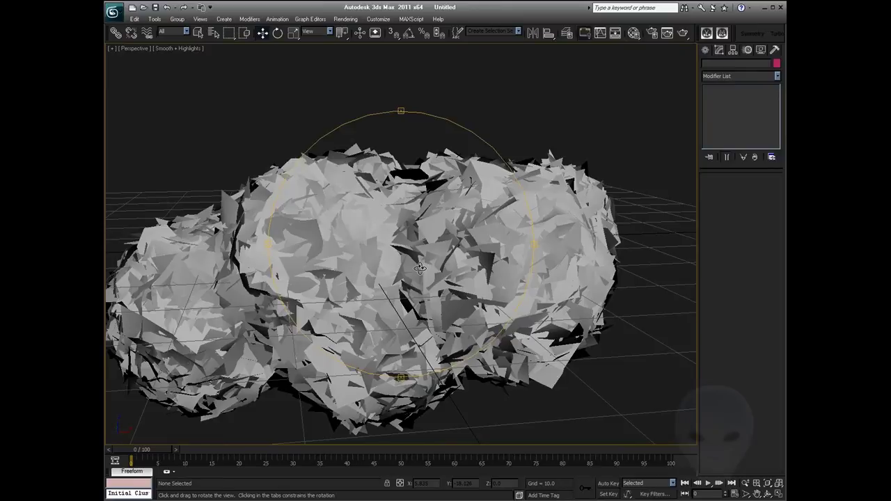
alt+middle_drag(420, 269, 391, 263)
key(F3)
click(391, 262)
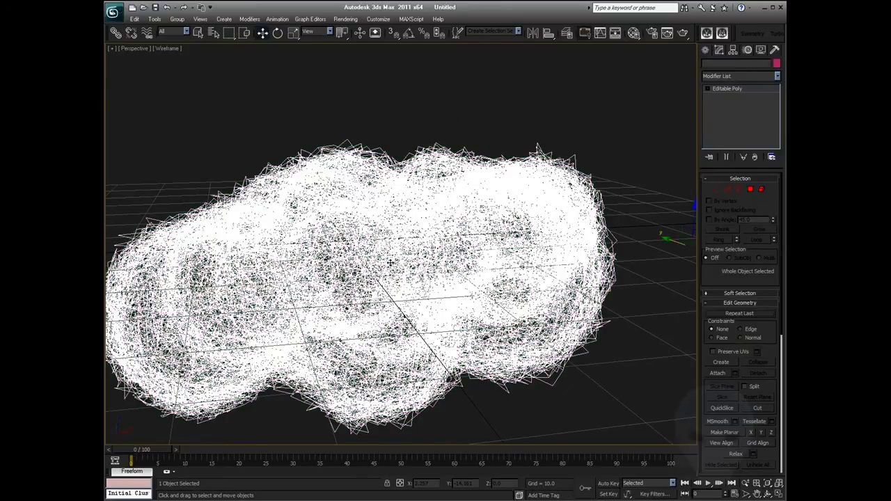
key(F3)
key(F3)
right_click(461, 272)
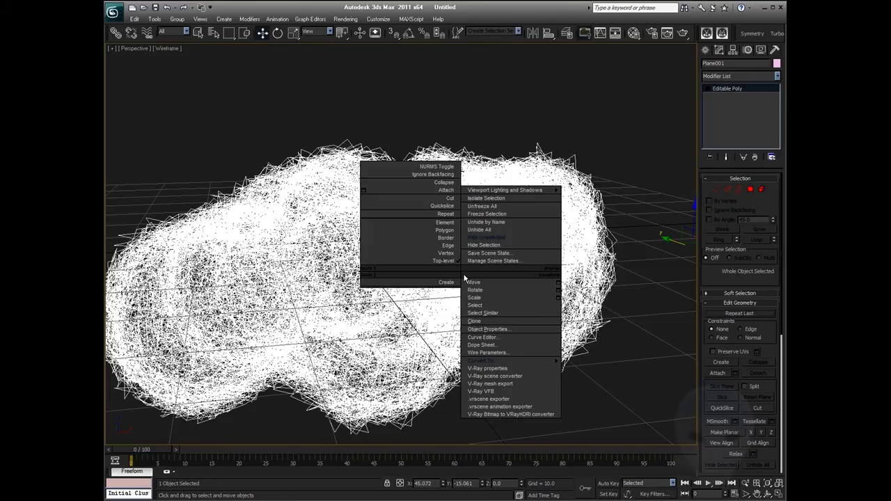
click(484, 238)
key(F3)
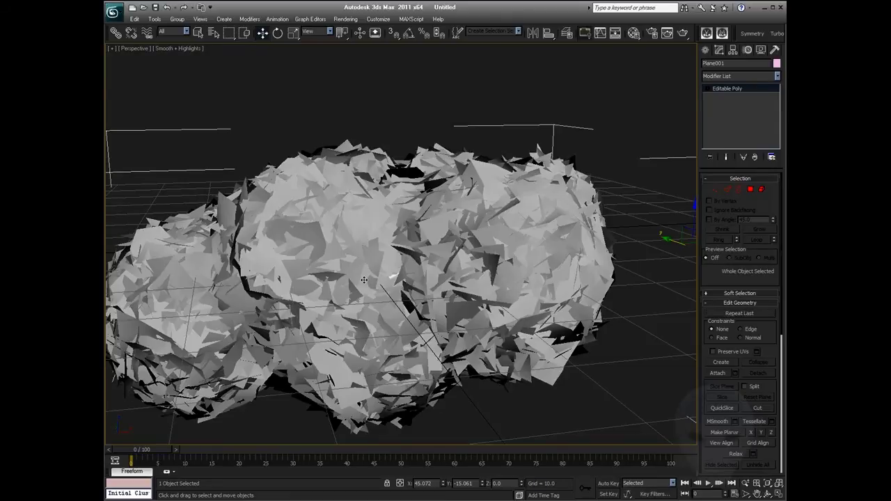
- Select the original smooth cloud mesh Sphere012 and convert it to an Editable Poly
click(363, 280)
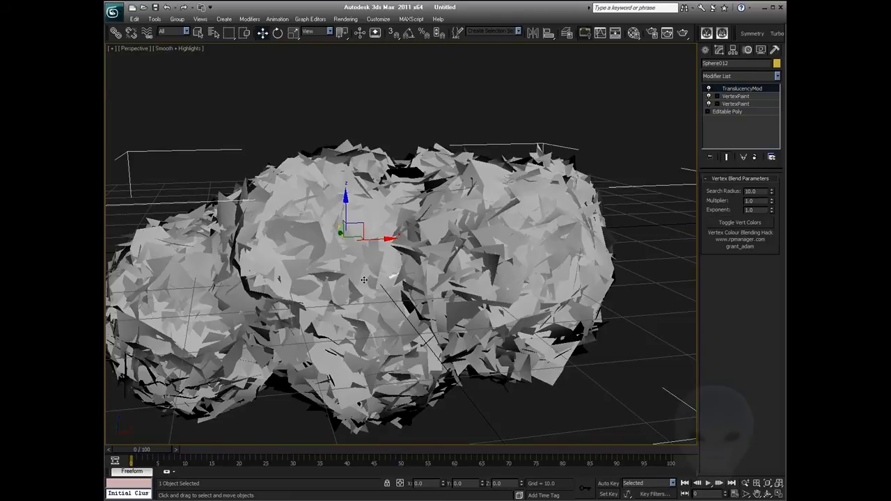
right_click(513, 298)
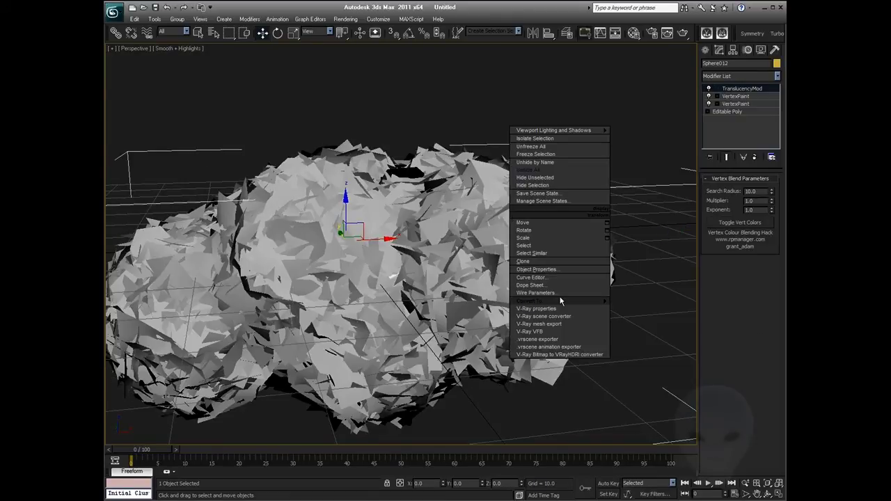
mouse_move(561, 301)
click(643, 309)
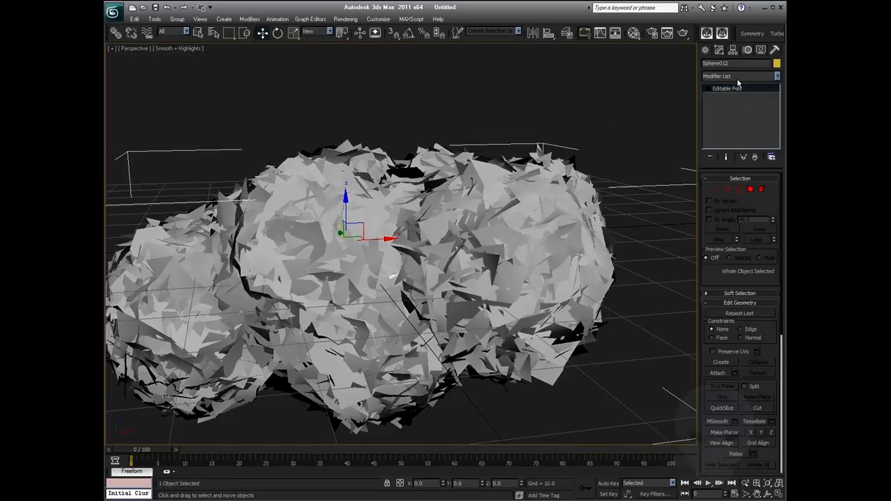
- Add a Projection modifier to Sphere012 and pick the scattered planes object Plane001 as its reference geometry
click(737, 79)
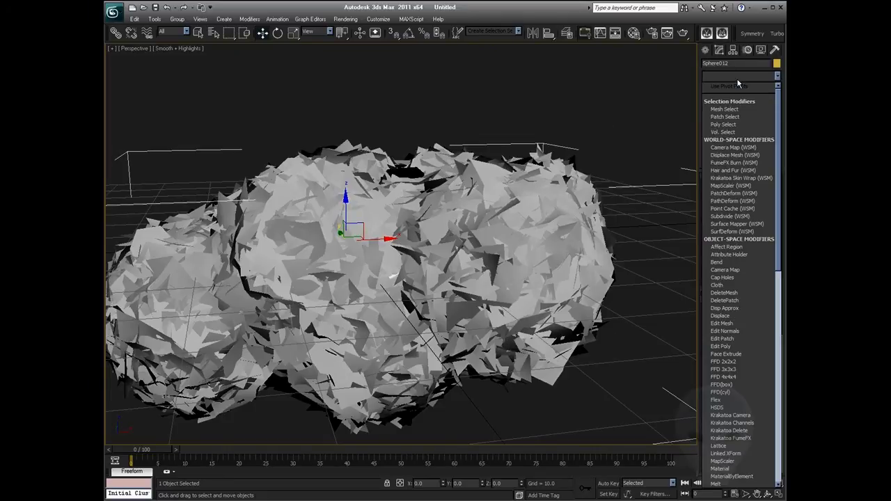
text(pr)
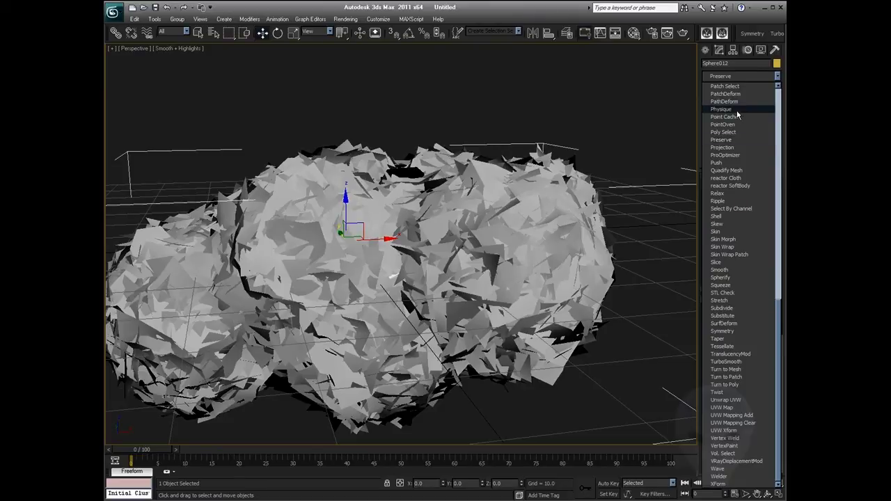
click(724, 147)
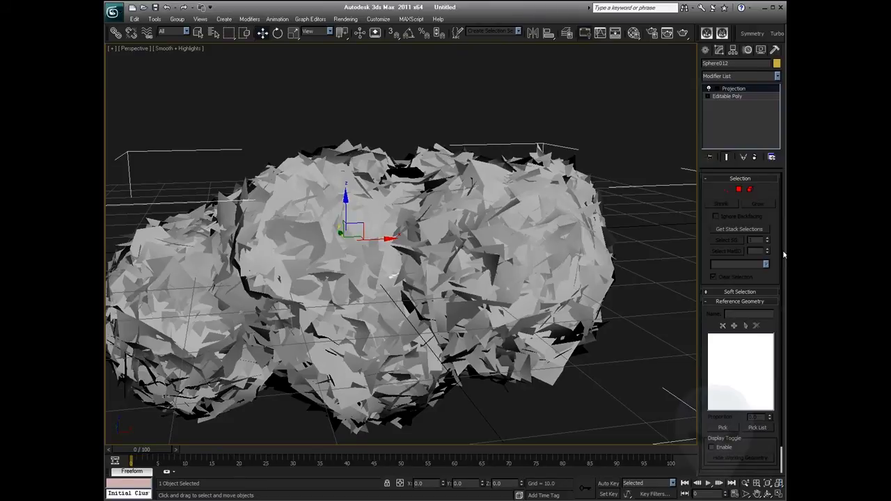
click(723, 427)
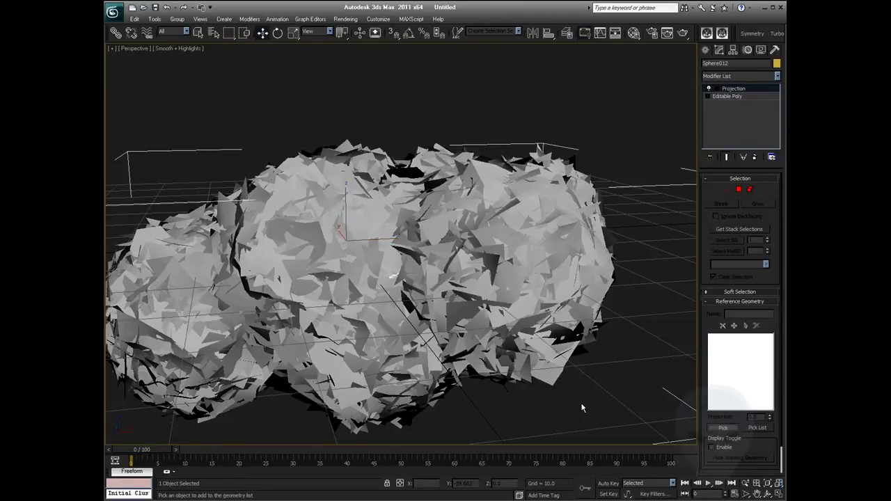
click(550, 384)
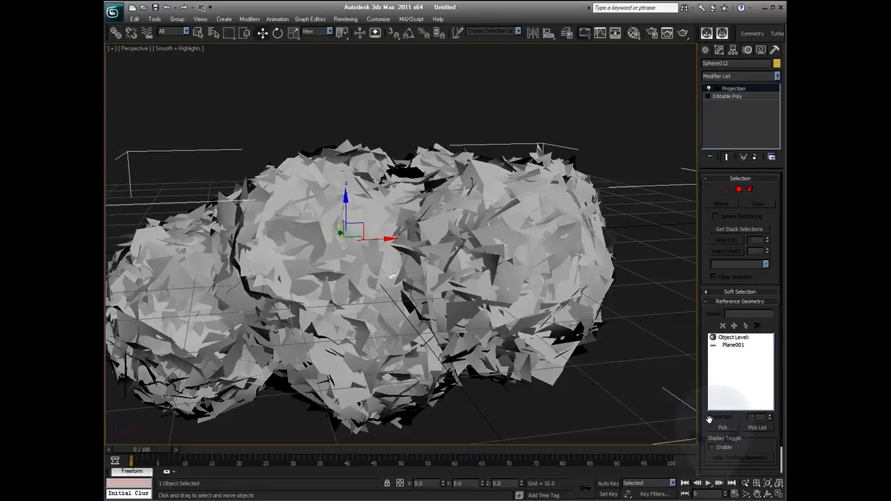
- Expand the Projection modifier's Cage and Projection settings and add a Project Mapping entry
scroll(709, 419, down, 2)
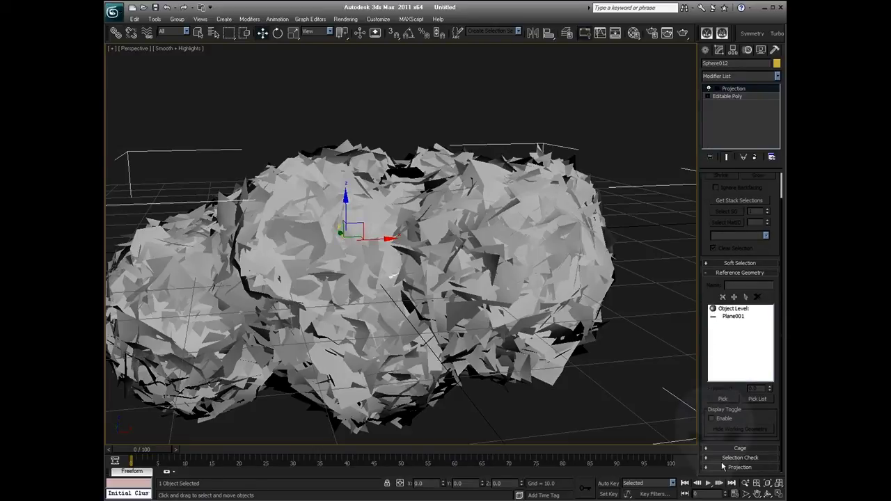
click(739, 448)
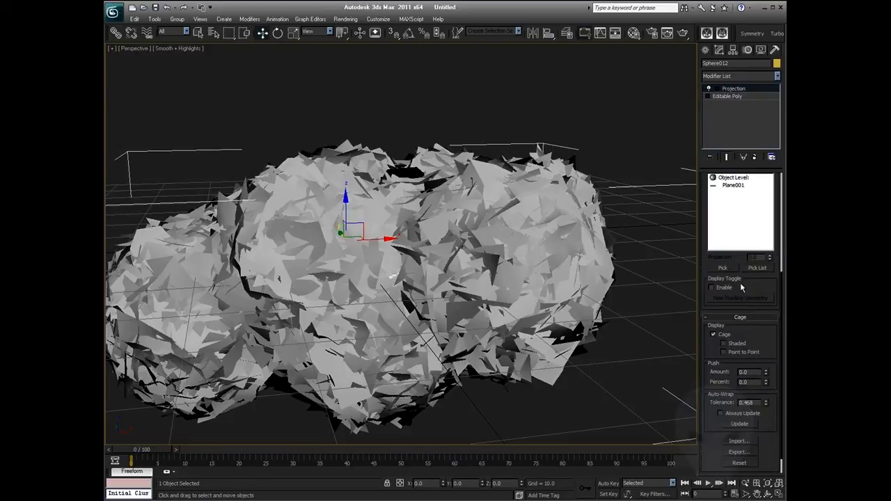
scroll(728, 418, down, 1)
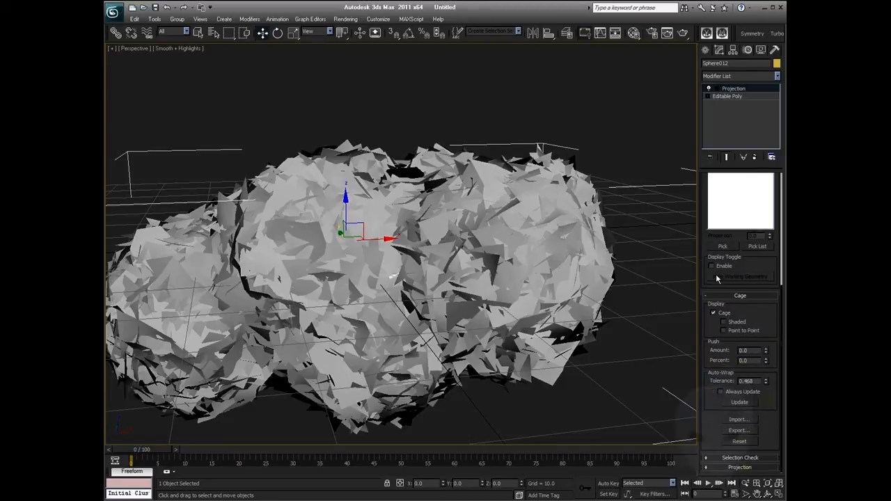
click(734, 467)
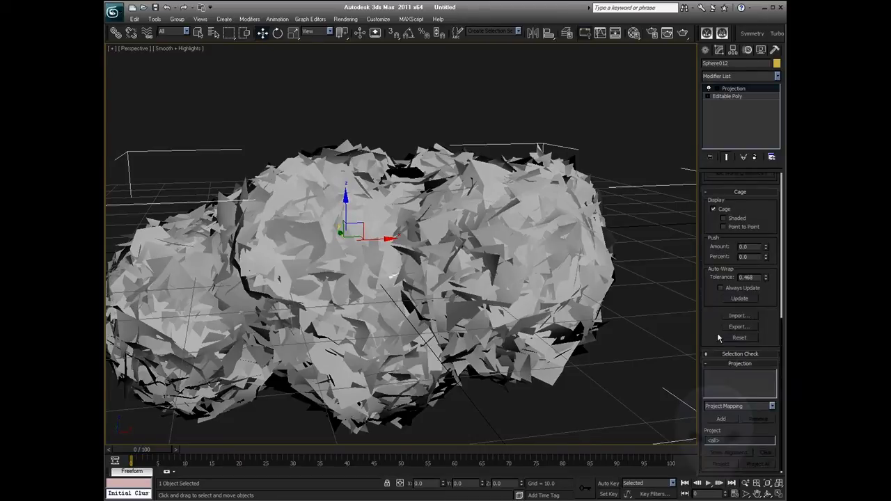
click(720, 420)
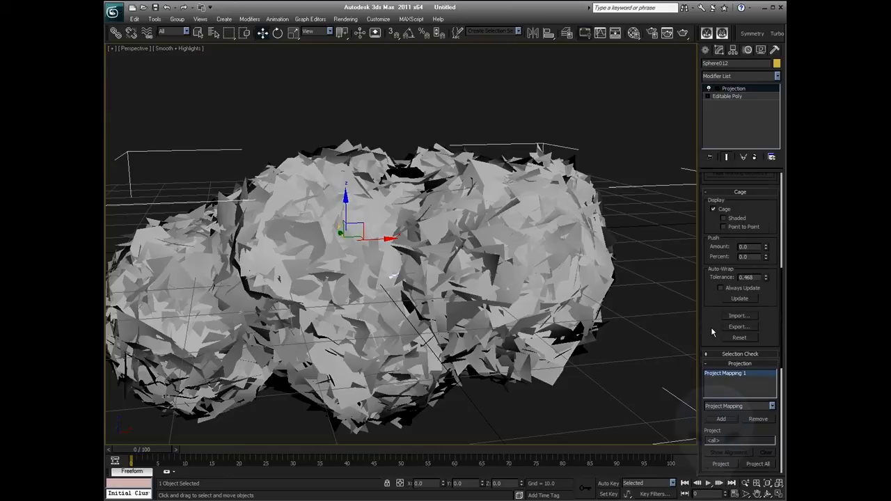
- Set the Project Mapping source channel to Vertex Color, keep the target same as source, and project all
scroll(711, 326, down, 9)
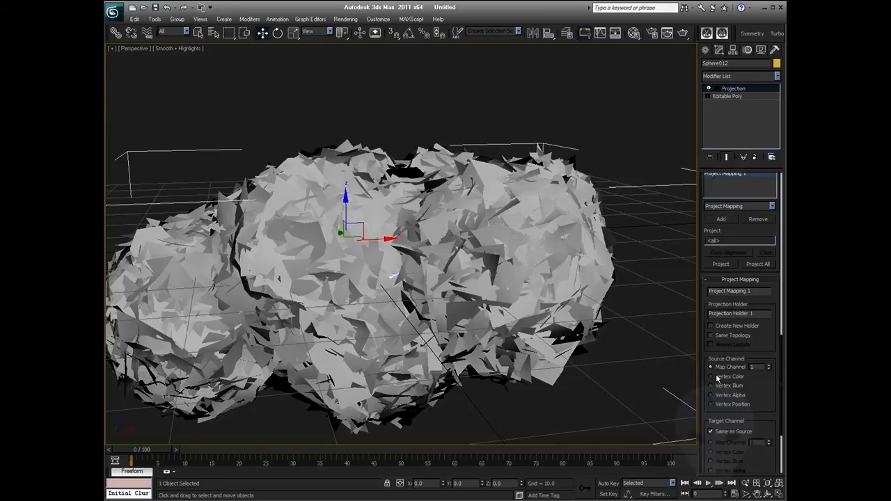
click(711, 376)
scroll(709, 325, down, 3)
drag(710, 325, 710, 303)
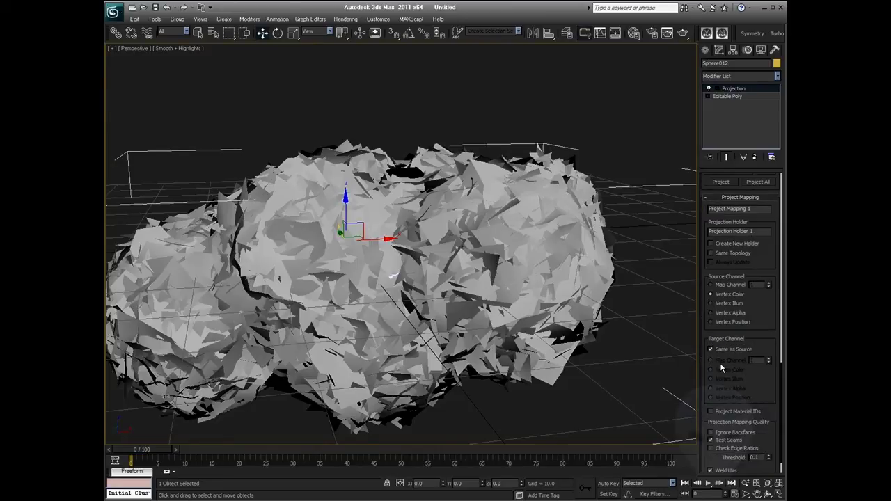
drag(721, 385, 722, 357)
drag(724, 273, 724, 422)
scroll(759, 377, up, 1)
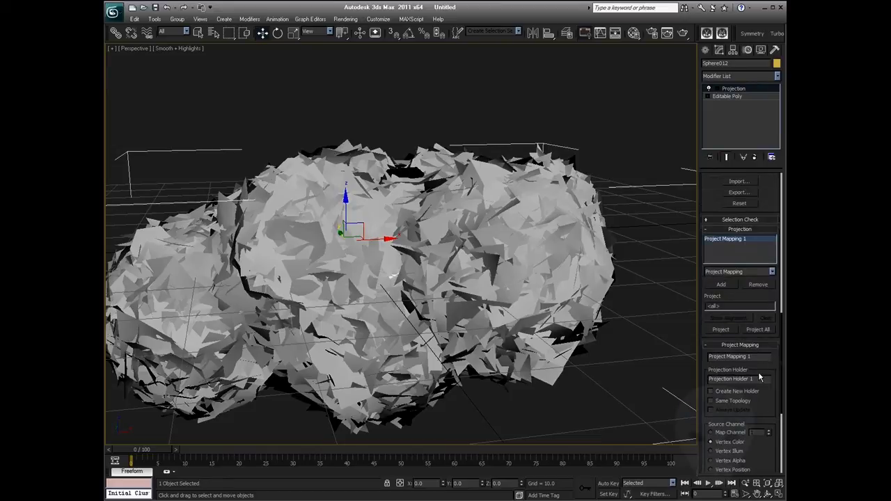
click(758, 330)
- Enable Vertex Channel Display with Vertex Color in the object properties of the scattered planes object
click(197, 127)
click(392, 180)
right_click(392, 179)
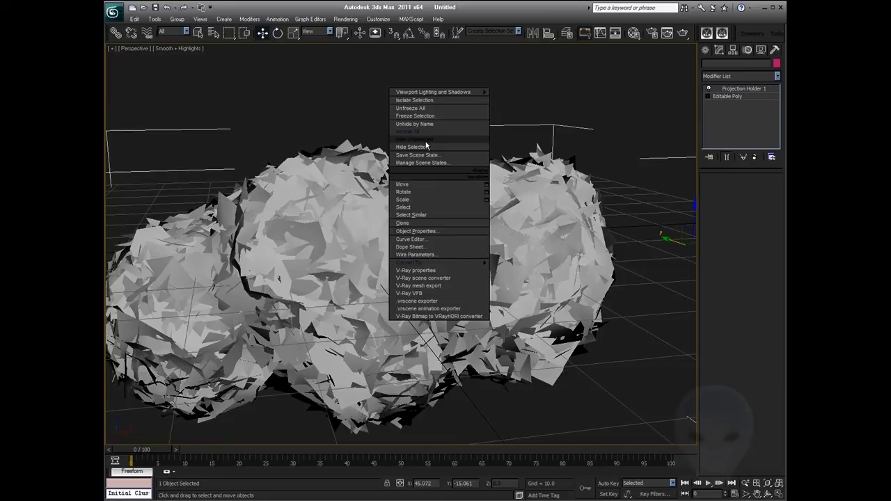
click(428, 234)
click(372, 340)
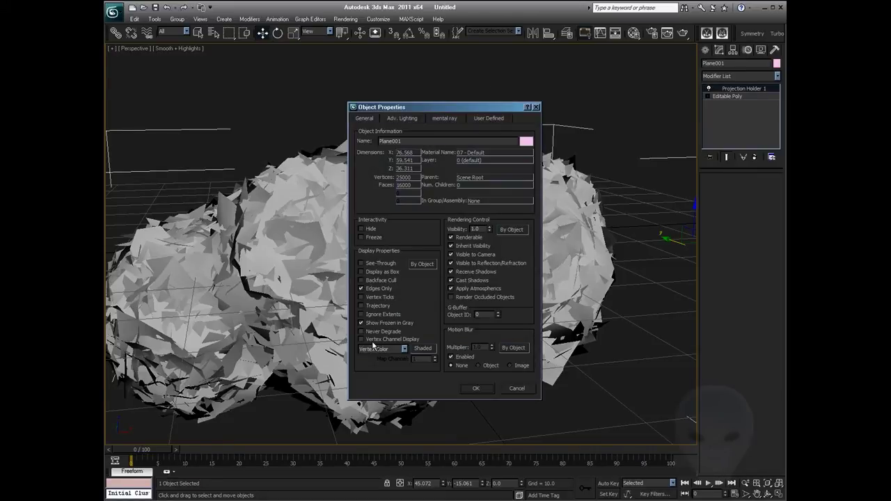
click(475, 387)
- Convert the scattered planes cloud to an Editable Poly to collapse its Projection Holder modifier
key(ctrl+r)
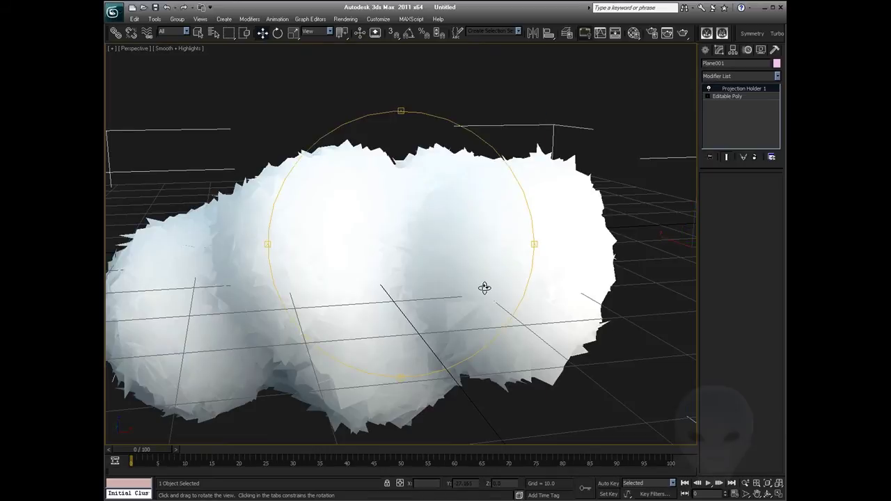
mouse_move(402, 207)
mouse_down()
mouse_move(471, 212)
mouse_move(469, 246)
mouse_move(407, 220)
mouse_move(396, 202)
mouse_up()
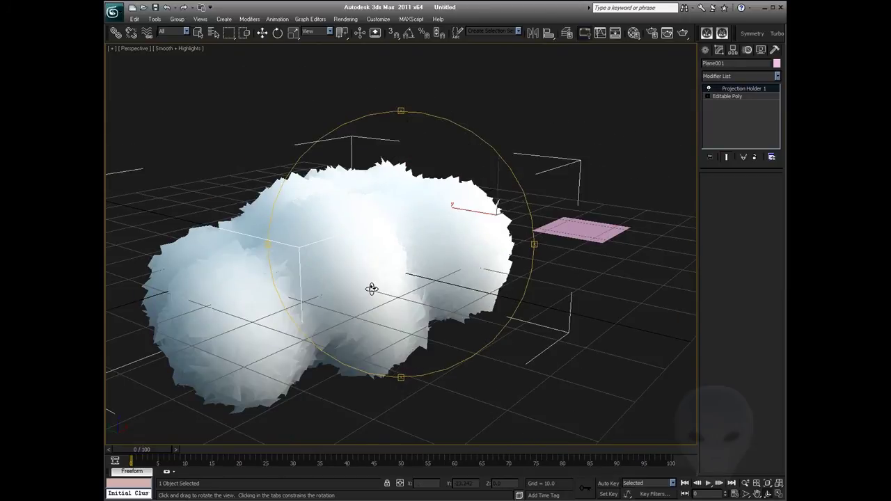
click(263, 33)
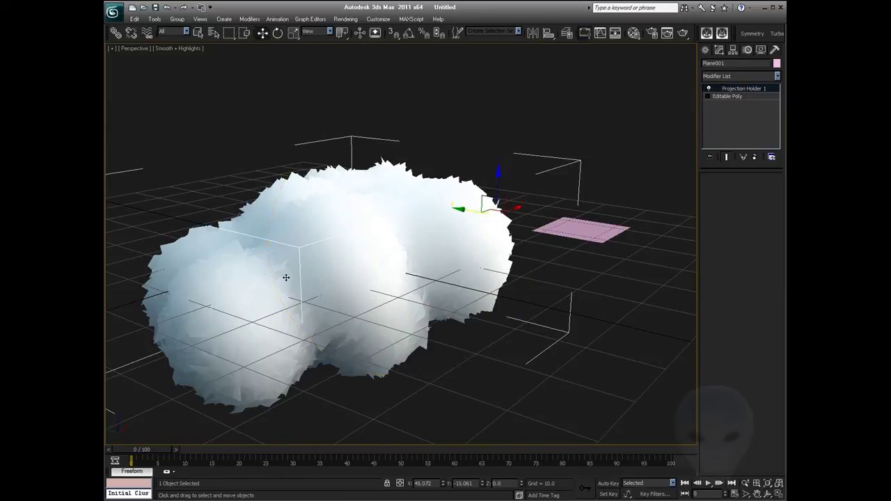
click(561, 298)
click(511, 251)
right_click(553, 269)
mouse_move(613, 353)
click(683, 362)
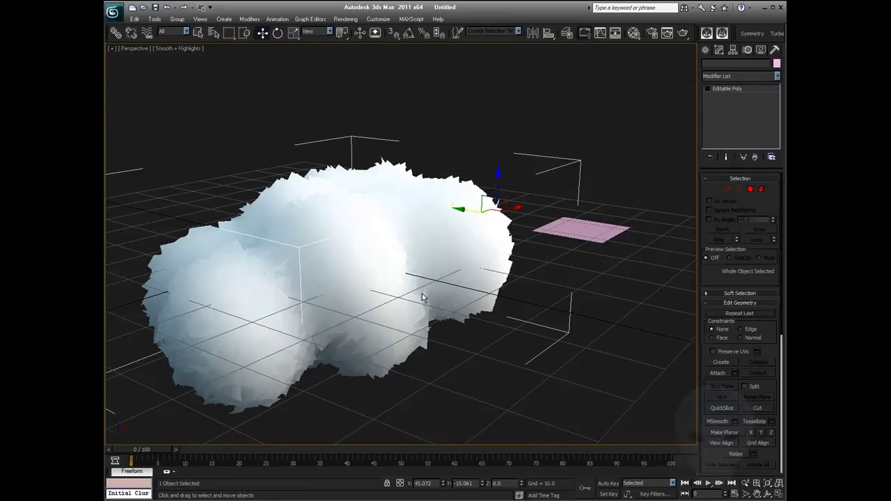
- Hide the scattered planes cloud and select the small pink plane beside the smooth cloud mesh
right_click(540, 273)
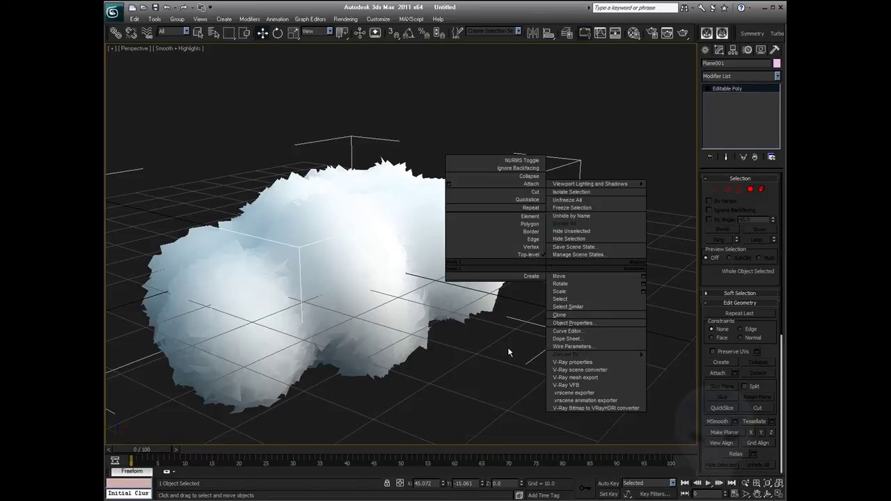
middle_drag(483, 237, 593, 217)
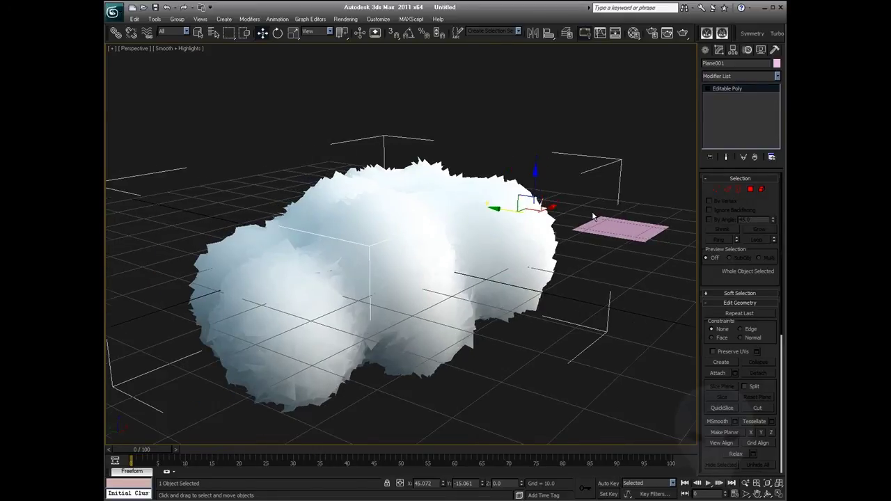
click(595, 220)
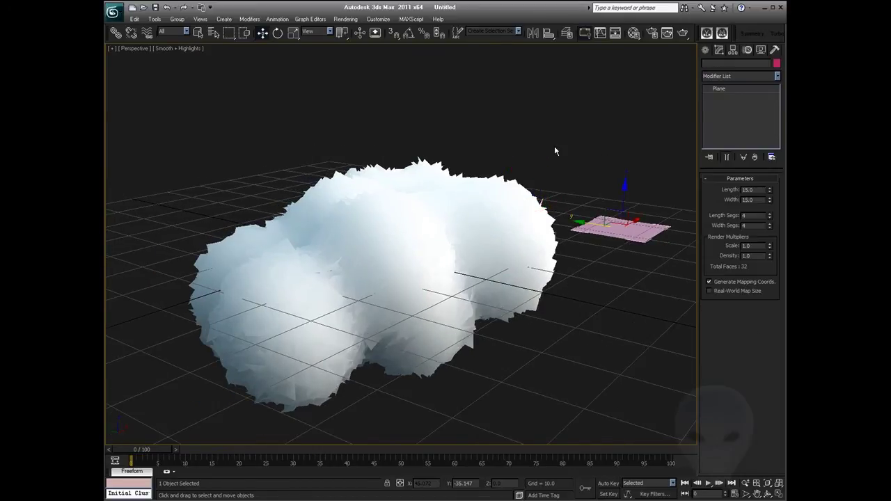
click(589, 246)
click(536, 209)
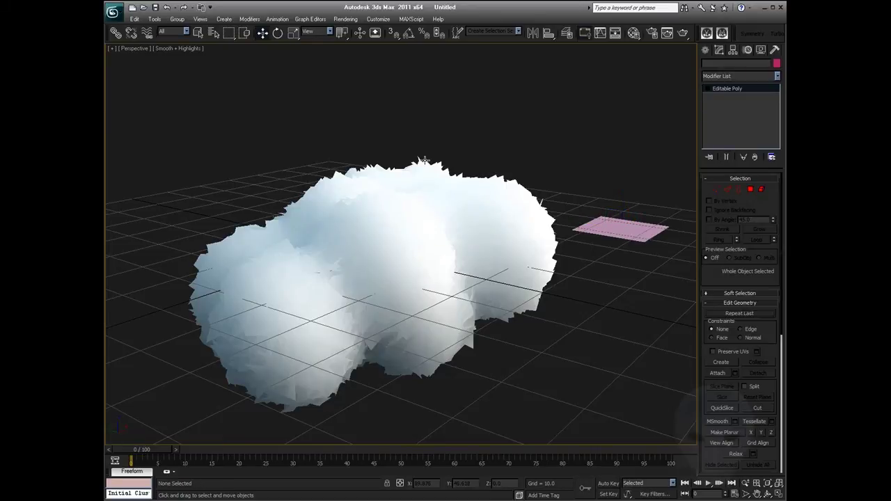
right_click(533, 143)
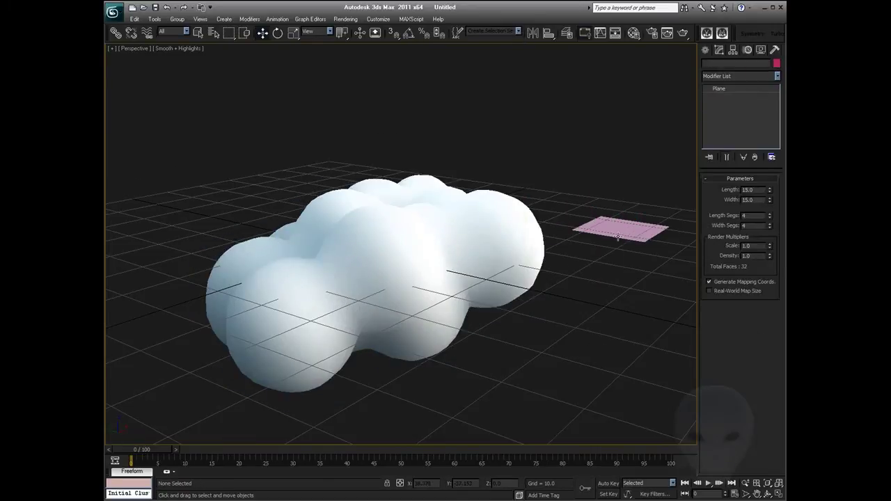
click(617, 237)
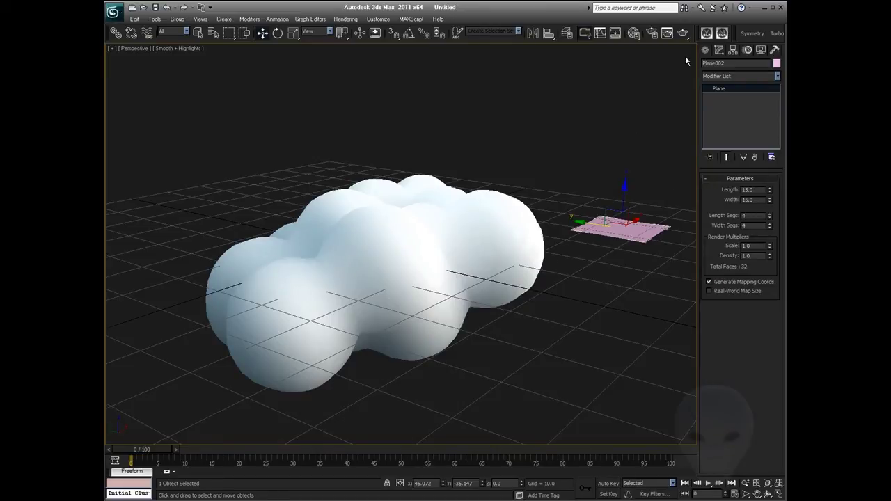
- Scatter the small pink plane over the smooth cloud mesh as the distribution object, using 500 duplicates
click(705, 49)
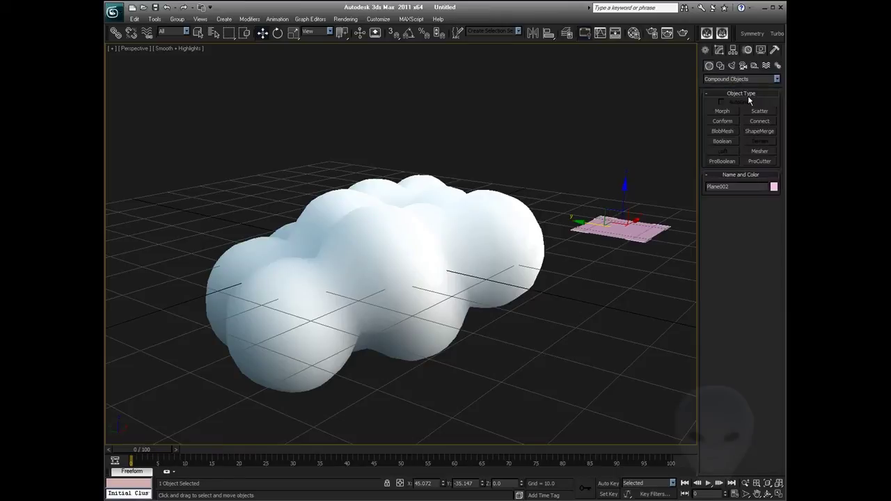
click(754, 78)
click(734, 274)
click(759, 112)
click(735, 226)
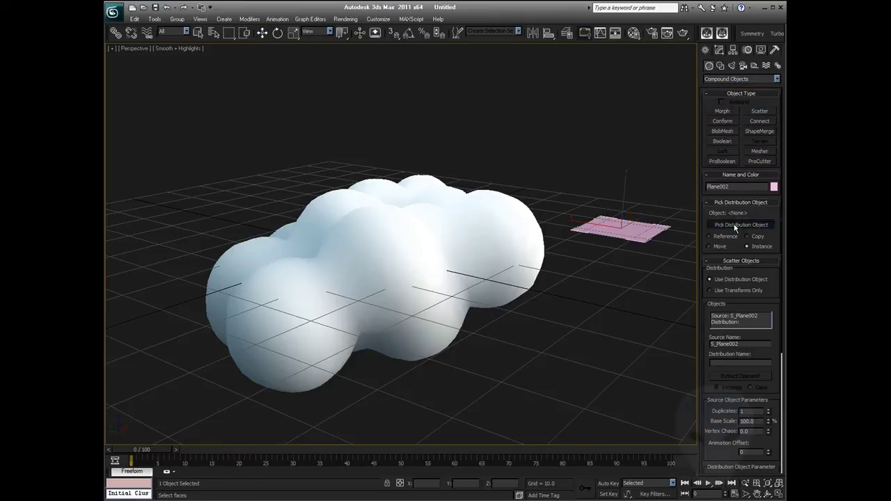
click(474, 232)
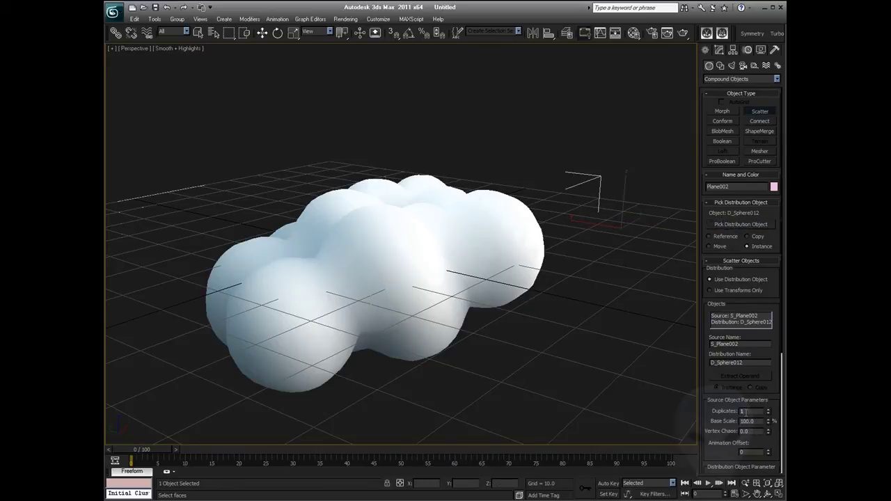
text(500)
key(Return)
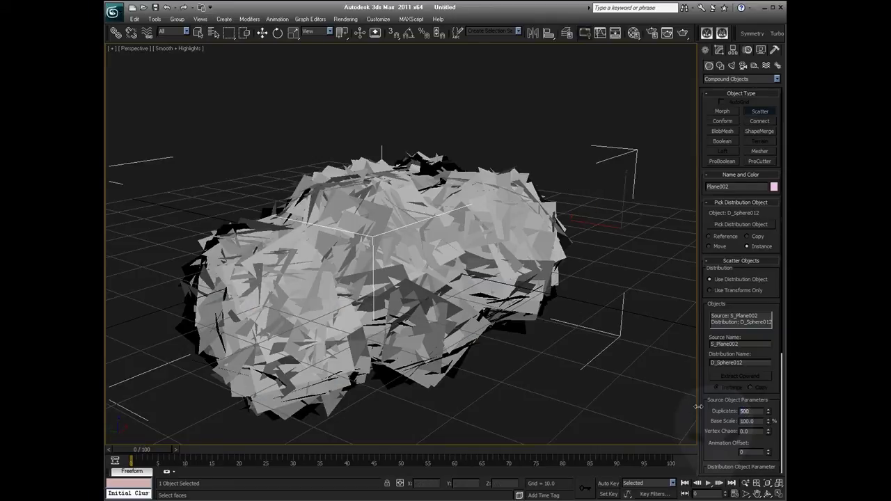
- Set the scatter's Vertex Chaos to about 2.06 and distribute the planes by Area
scroll(738, 390, down, 3)
drag(768, 354, 768, 258)
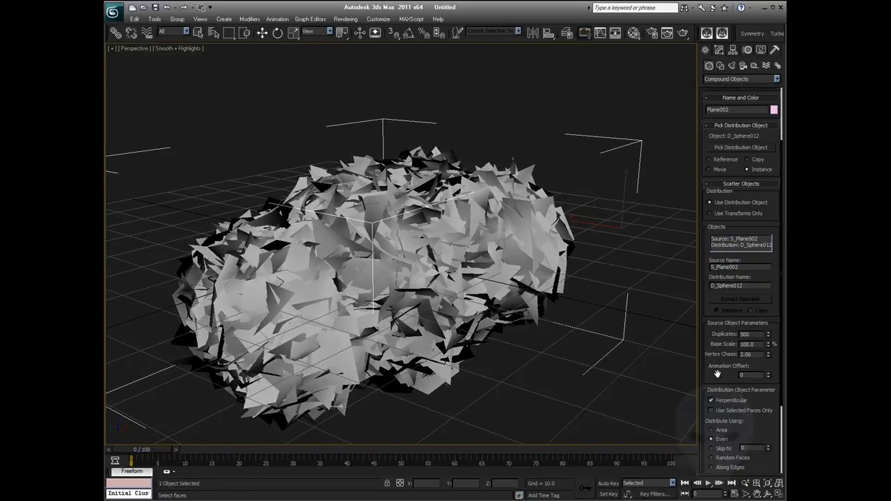
scroll(717, 374, down, 4)
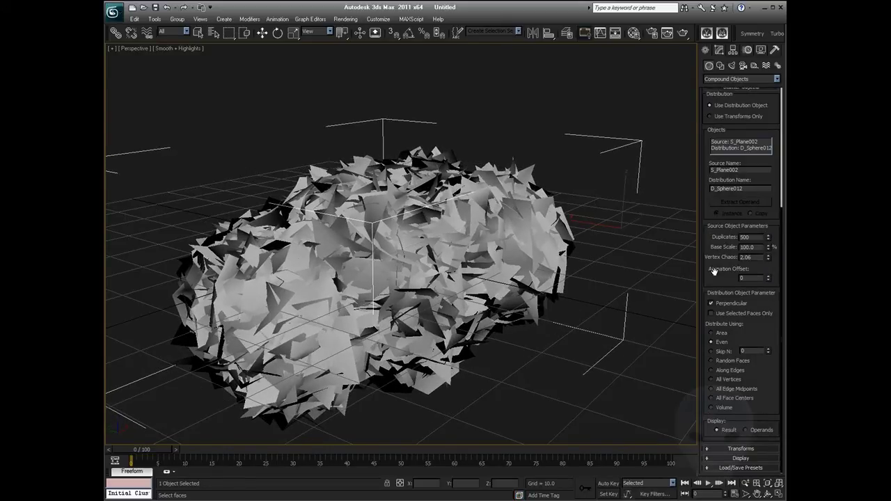
click(712, 334)
drag(770, 327, 770, 329)
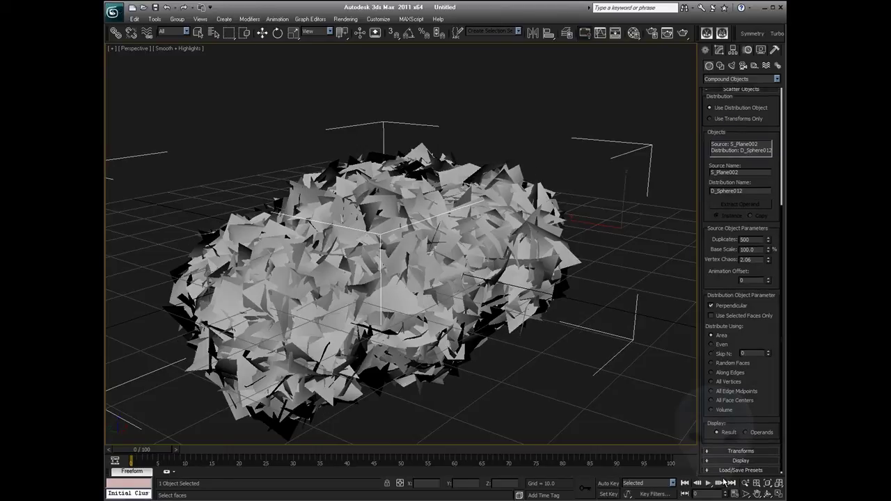
- Set the scatter's transform Scaling X to about 21.5% with Lock Aspect Ratio on
click(739, 451)
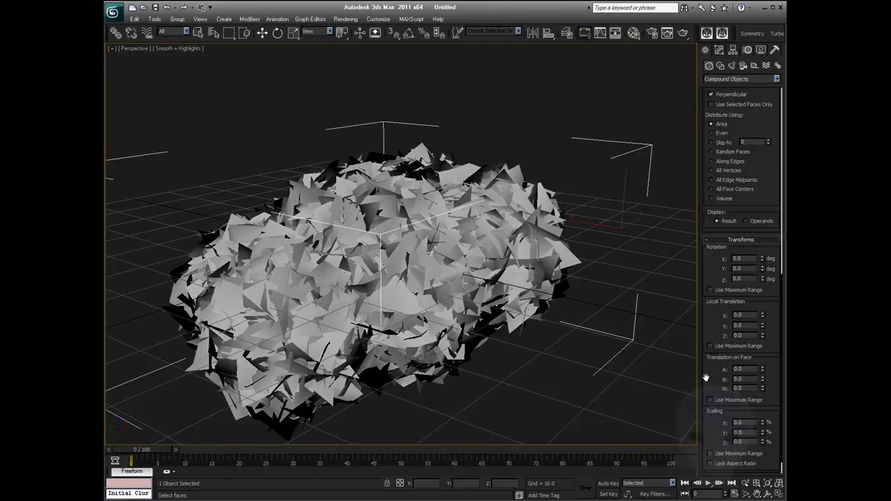
scroll(711, 272, down, 1)
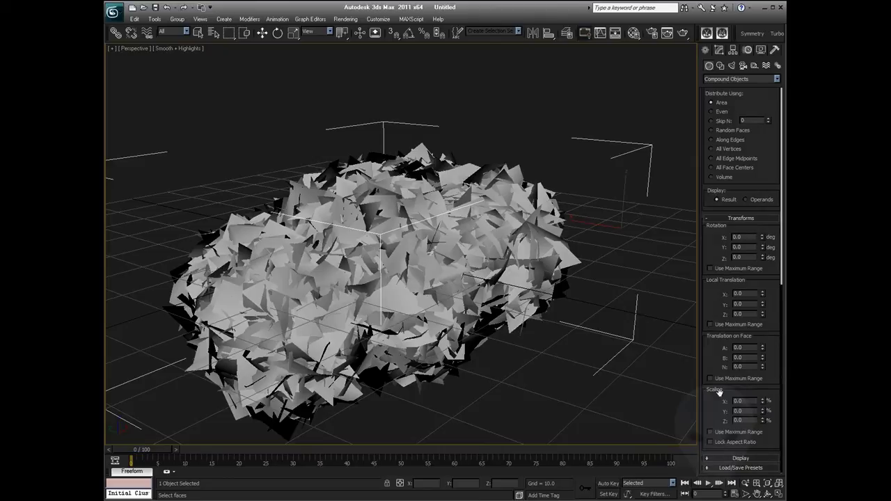
click(710, 442)
drag(763, 397, 766, 328)
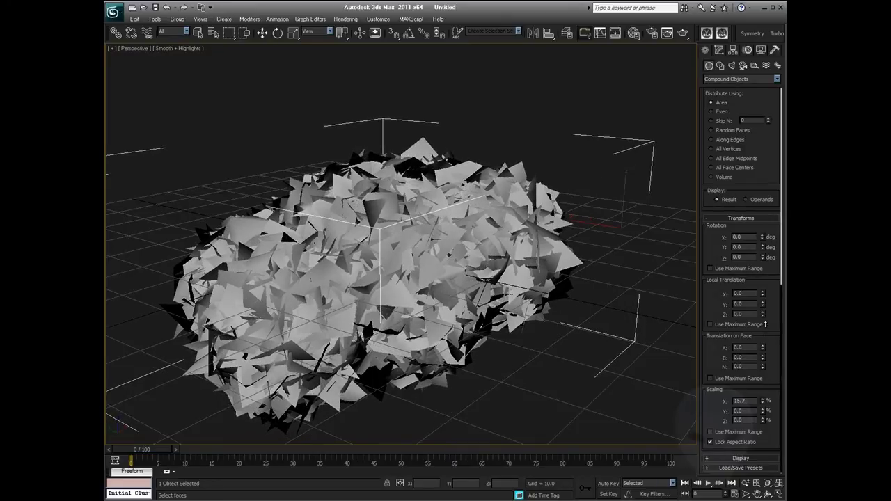
click(711, 442)
click(711, 441)
drag(762, 402, 764, 378)
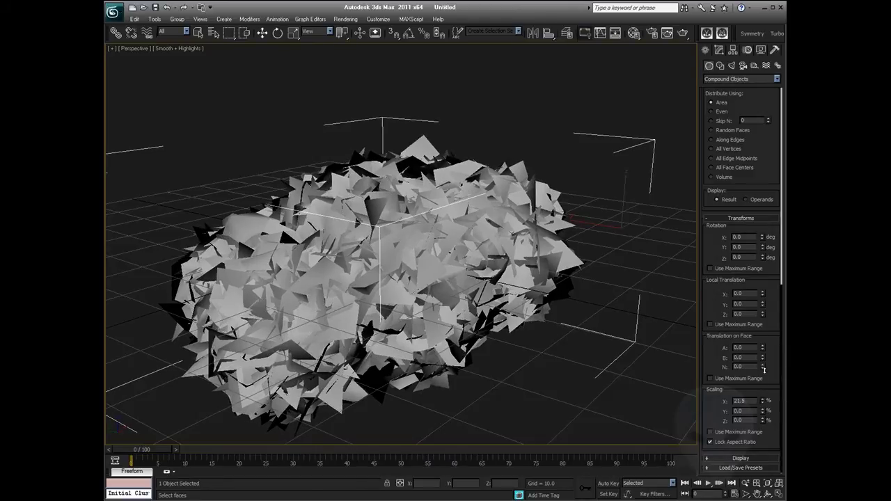
- Convert the new scattered planes object to an Editable Poly
scroll(724, 278, up, 5)
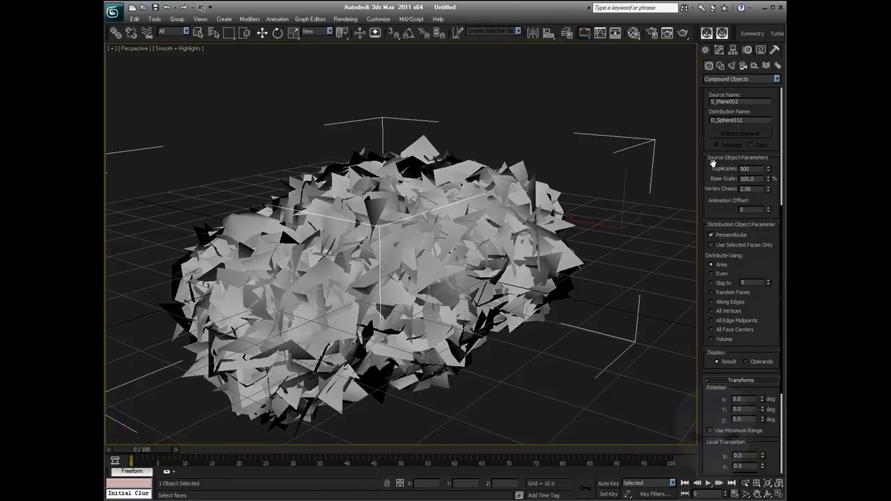
scroll(716, 163, up, 5)
right_click(555, 259)
right_click(555, 259)
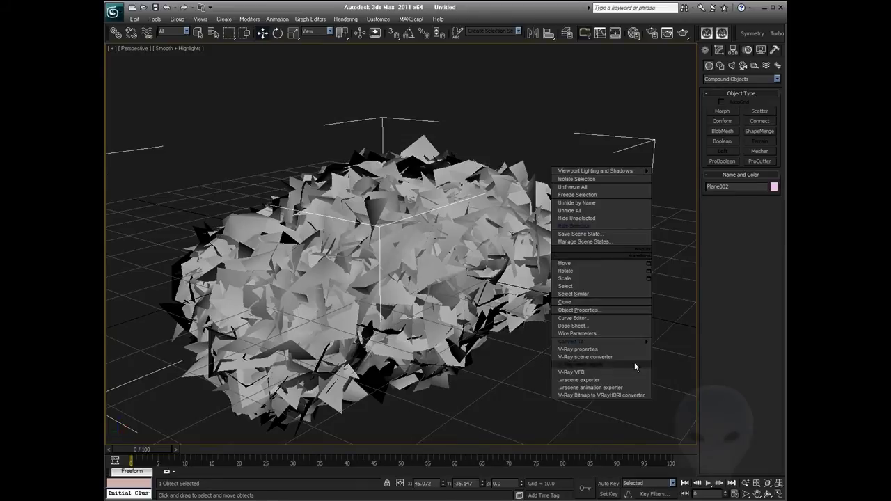
mouse_move(647, 341)
click(665, 353)
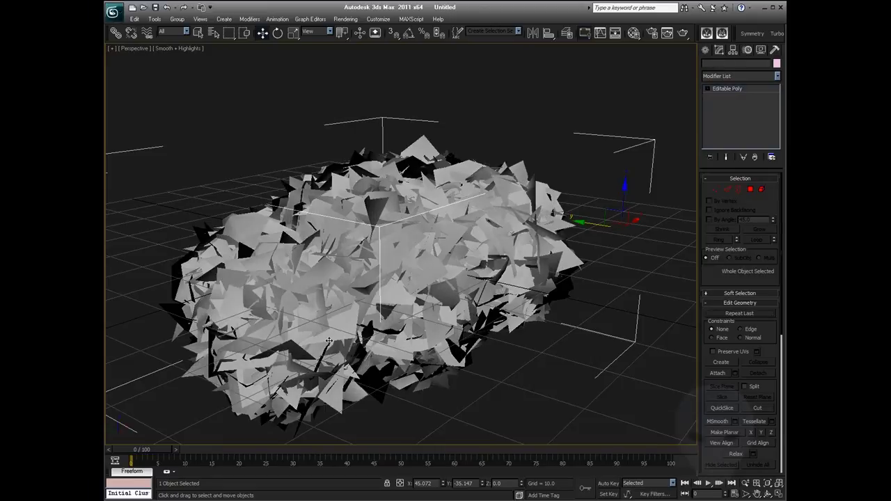
- In the smooth cloud mesh's Projection modifier, replace Plane001 with the new scattered planes object Plane002 as the reference geometry
click(342, 308)
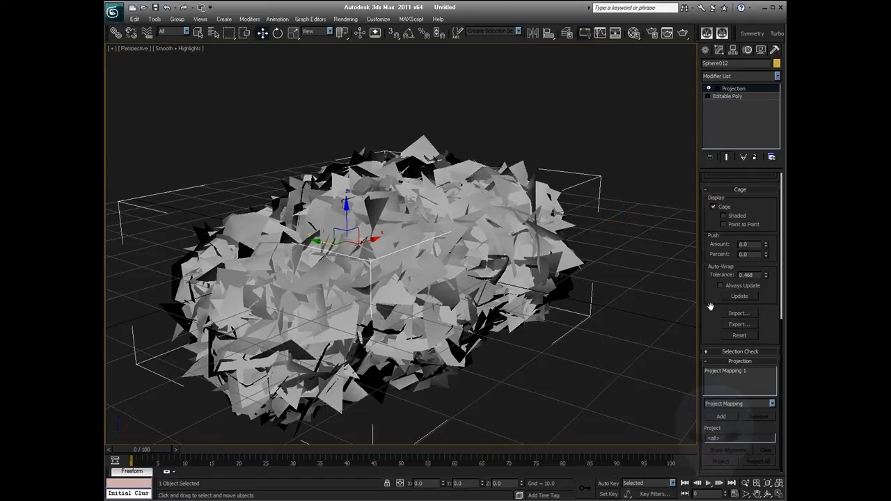
scroll(710, 306, up, 5)
click(732, 211)
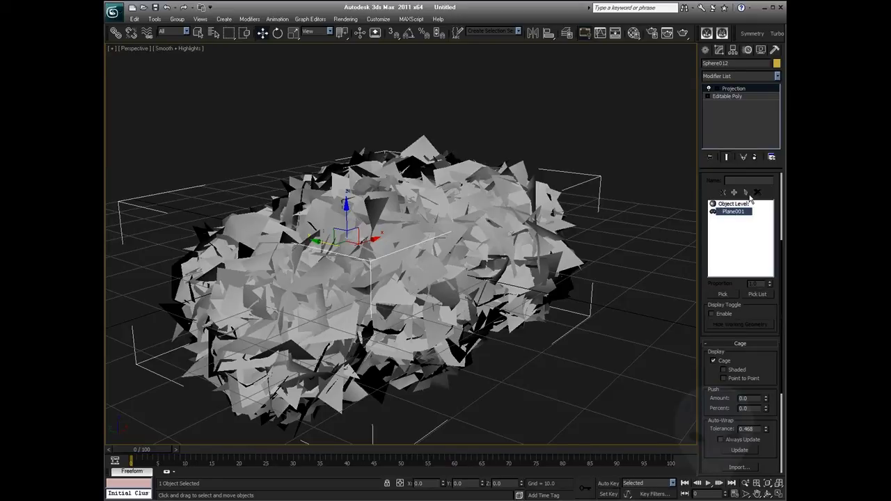
click(756, 192)
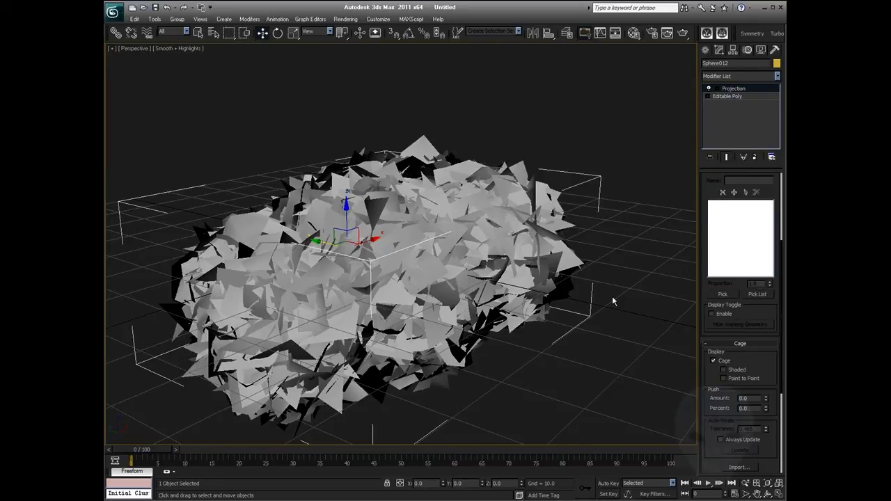
click(721, 294)
click(529, 315)
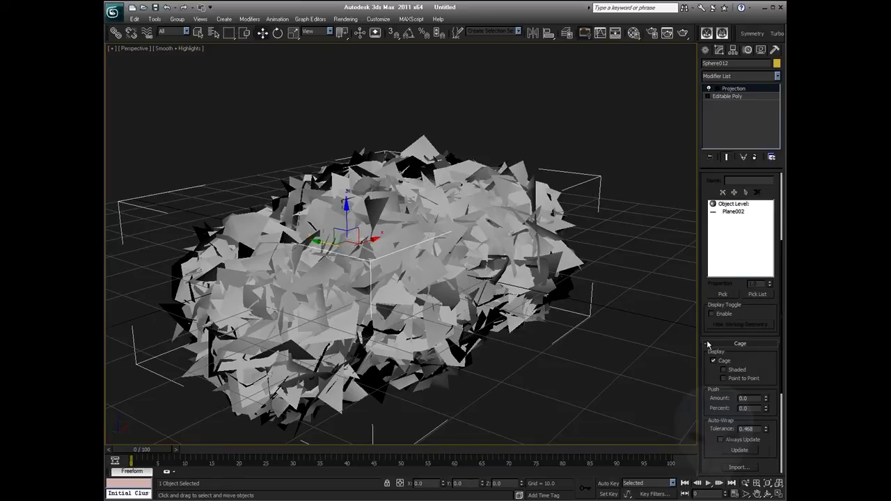
- Project all using Project Mapping 1 with its Vertex Color source channel
drag(724, 422, 707, 243)
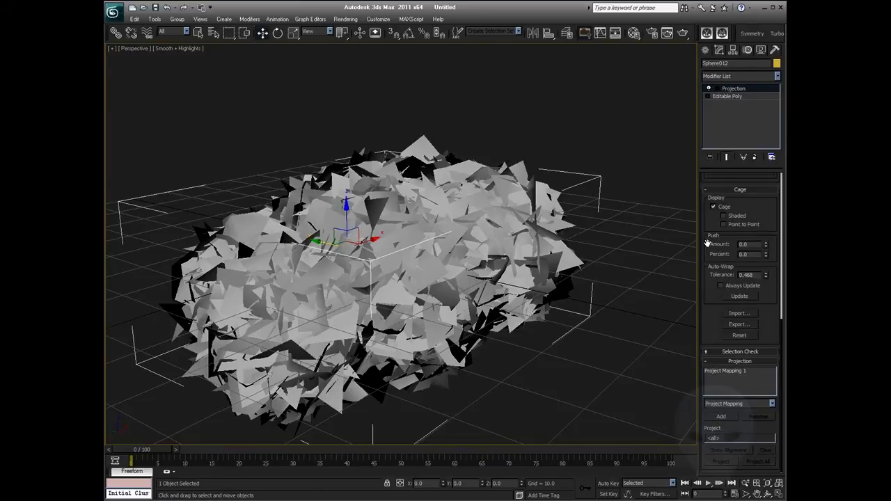
click(728, 371)
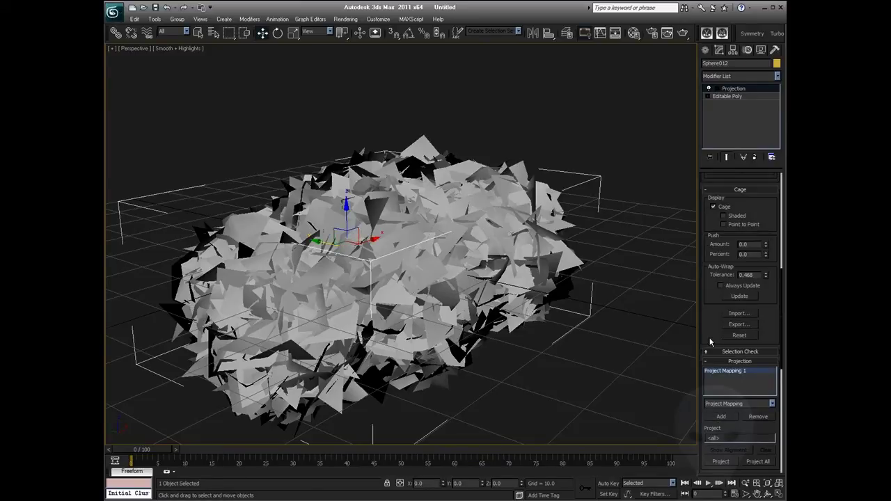
drag(710, 329, 711, 139)
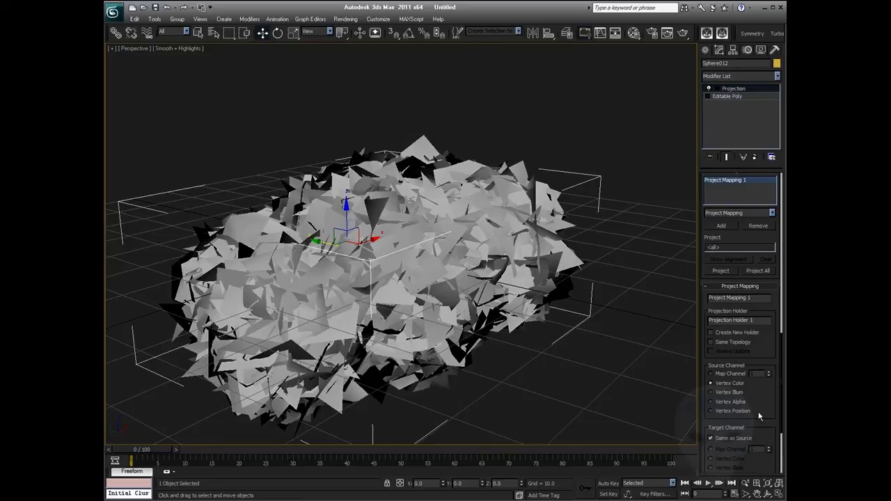
drag(770, 342, 770, 373)
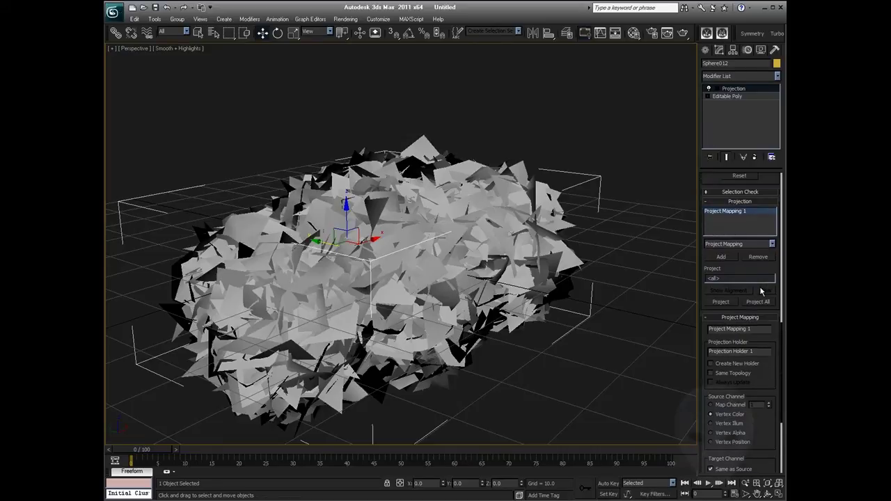
click(758, 302)
- Check the vertex channel display in the smooth cloud mesh's object properties and convert the mesh to an Editable Poly
right_click(428, 203)
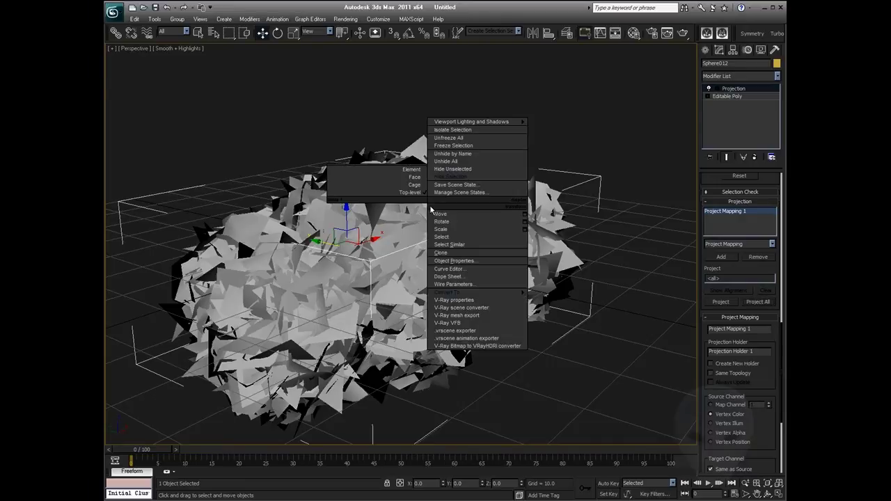
click(471, 261)
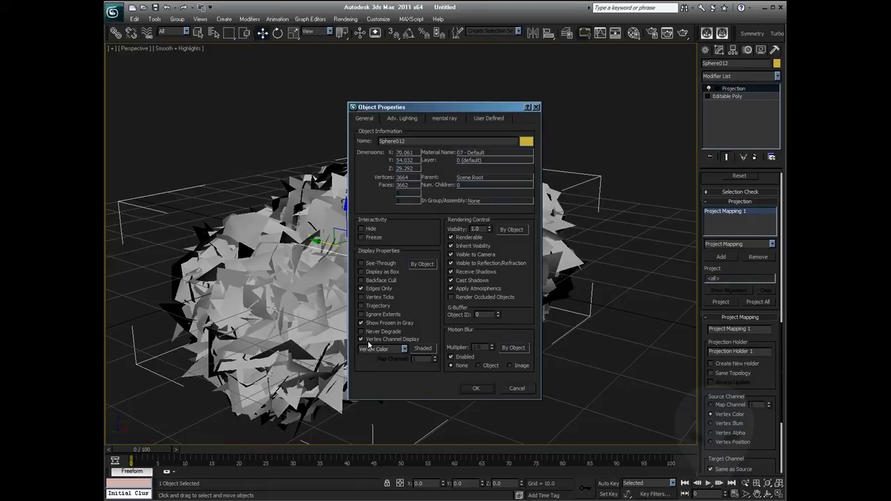
click(475, 388)
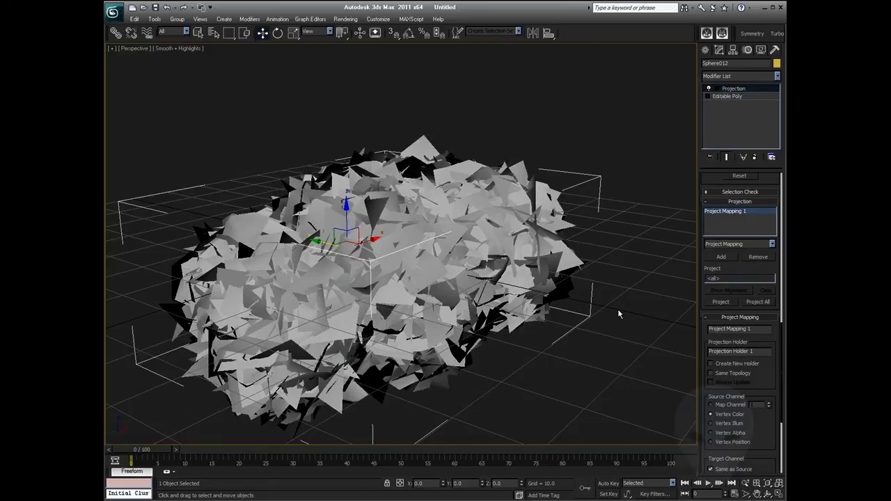
right_click(530, 309)
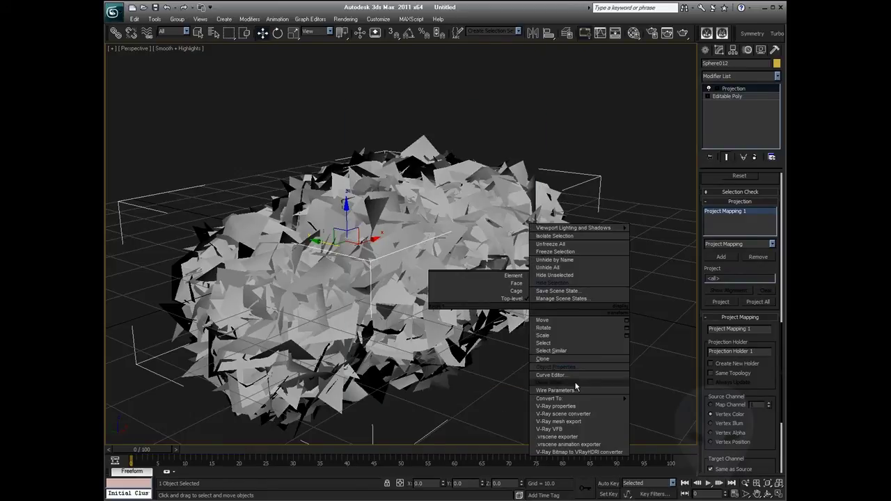
mouse_move(577, 398)
click(661, 405)
- Select the scattered planes object Plane002 and enable its Vertex Channel Display with Vertex Color in the object properties
click(582, 264)
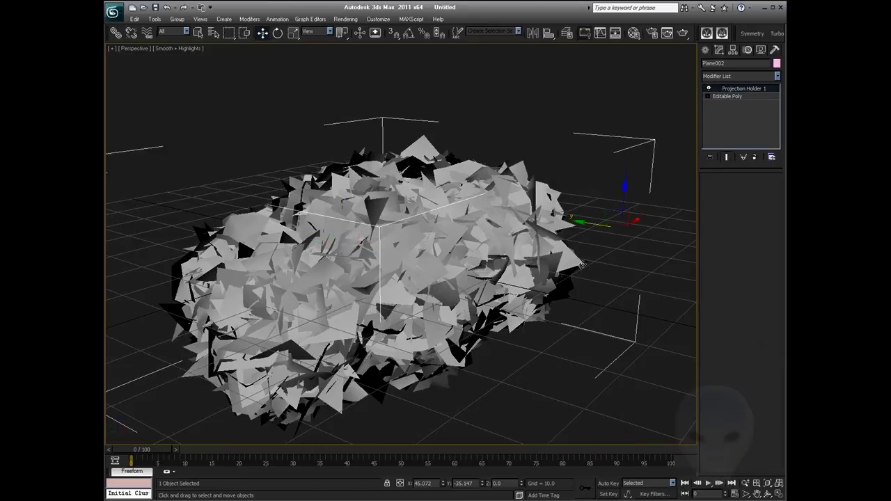
right_click(582, 264)
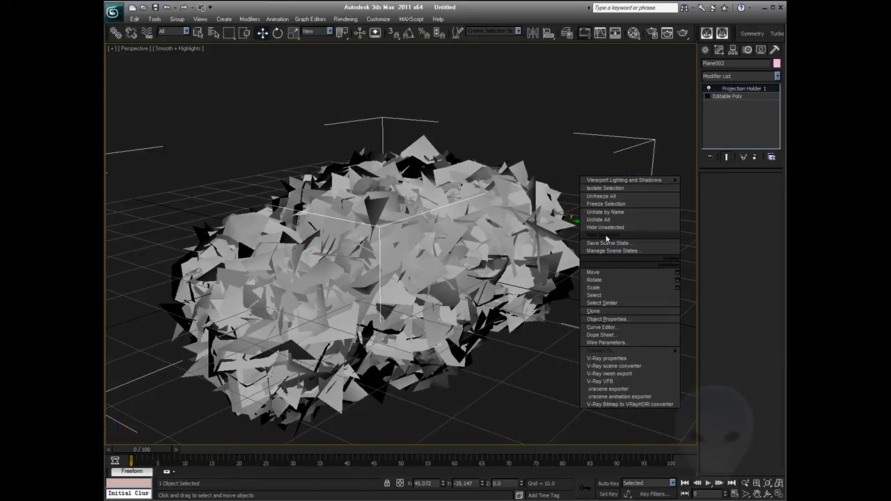
click(610, 319)
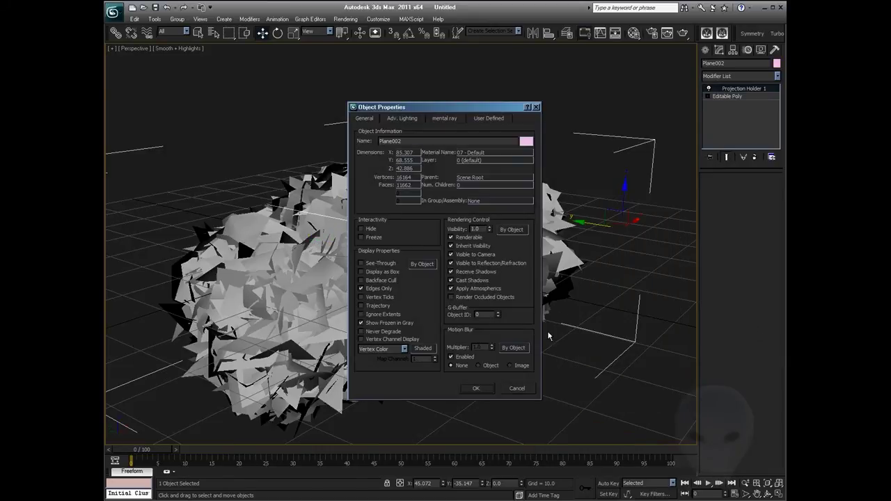
click(379, 340)
key(Return)
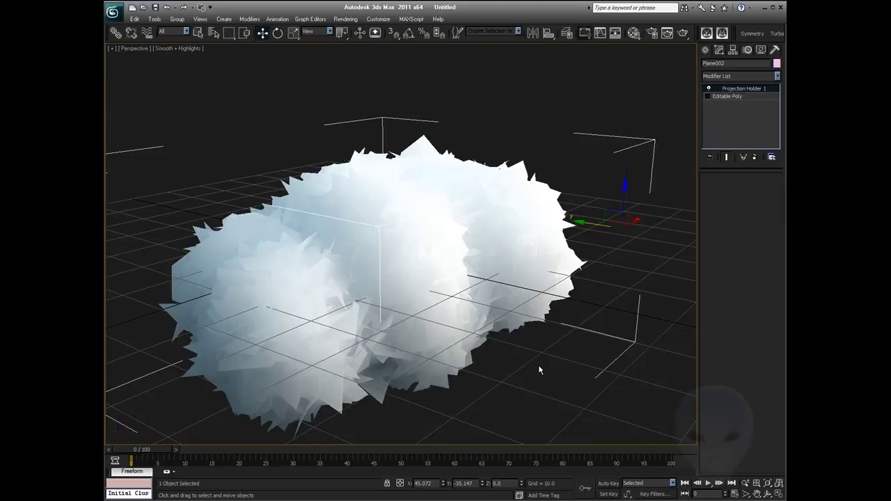
- Convert the vertex-colored Plane002 cloud to an Editable Poly, collapsing its Projection Holder, and leave it selected
mouse_move(477, 243)
alt+middle_down()
mouse_move(452, 261)
mouse_move(501, 213)
mouse_move(439, 300)
mouse_move(415, 258)
mouse_move(533, 248)
alt+middle_up()
right_click(452, 238)
mouse_move(540, 327)
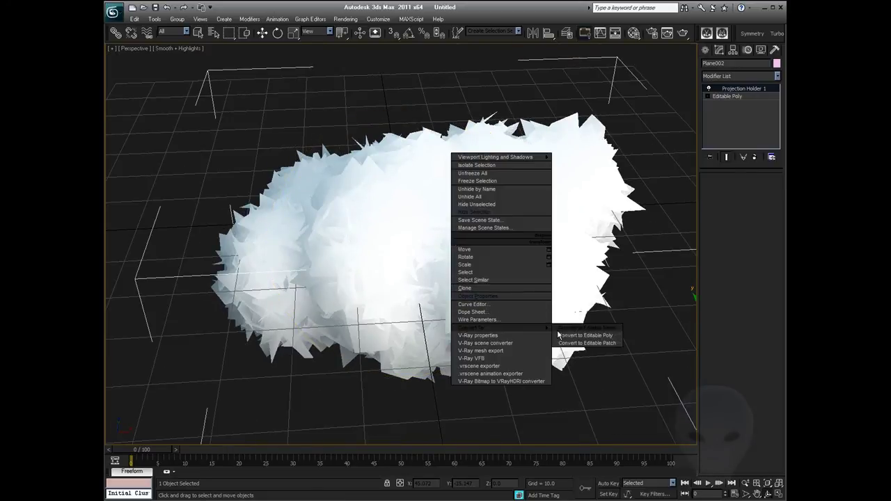
click(562, 336)
right_click(621, 322)
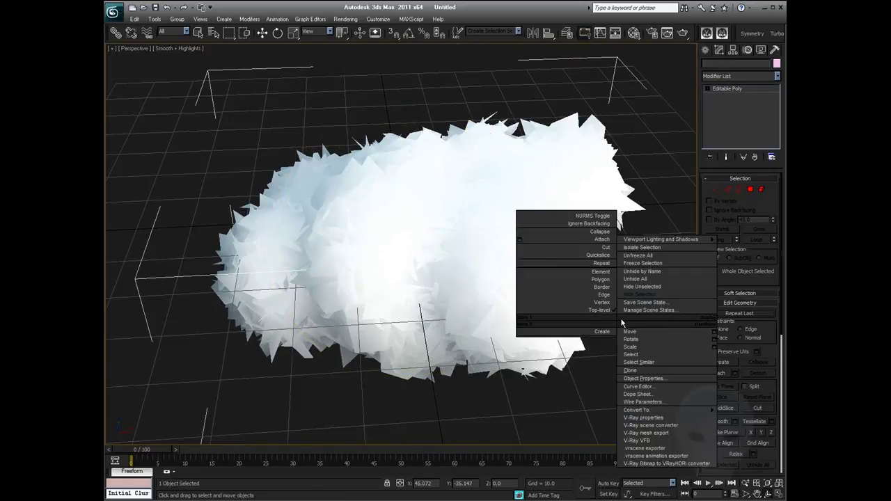
click(603, 330)
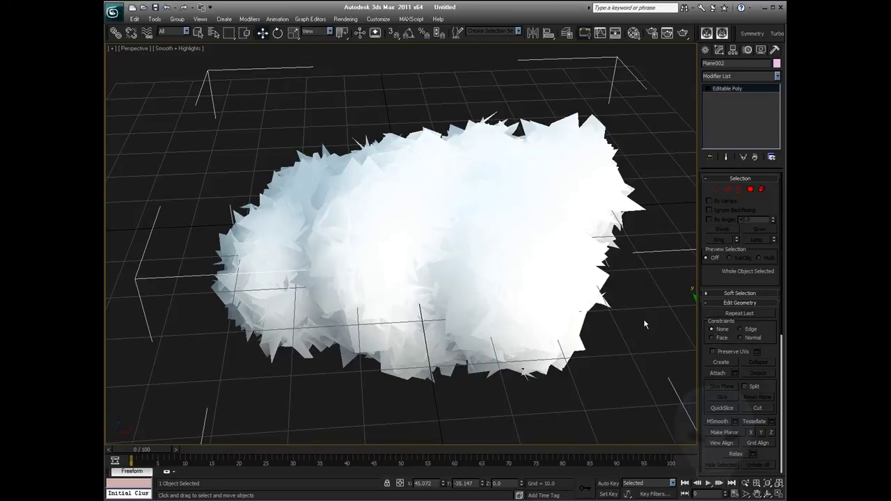
click(622, 316)
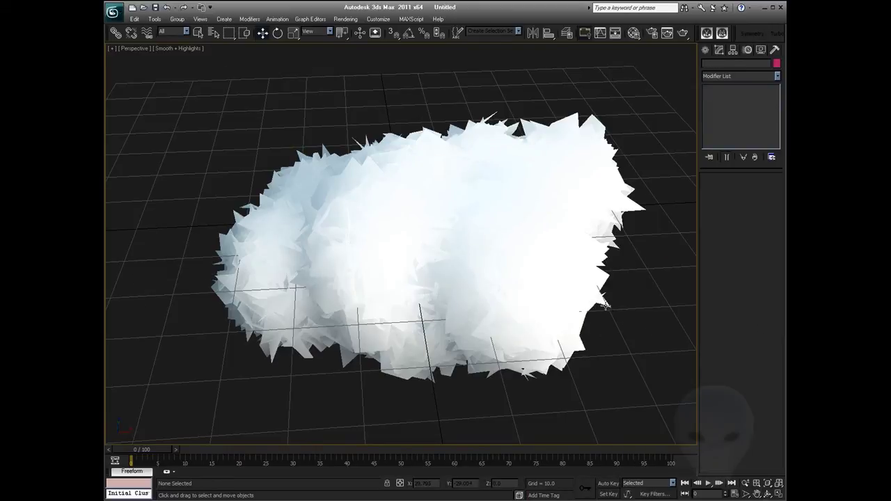
click(618, 308)
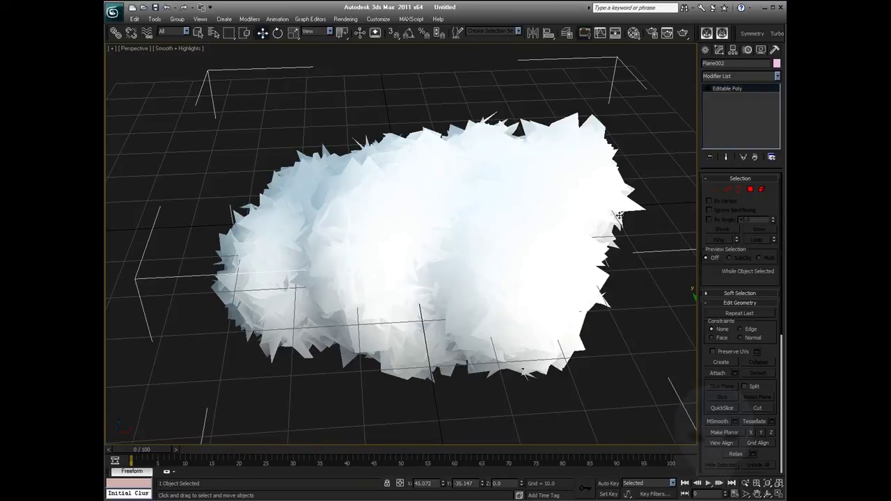
- Hide the viewport grid and render a test image of the scattered-plane cloud from a low side angle
key(g)
key(ctrl+r)
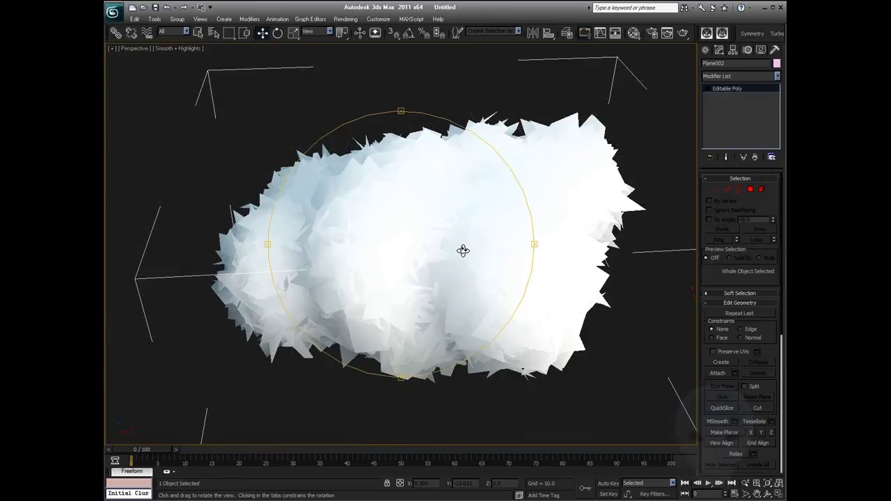
drag(464, 250, 447, 234)
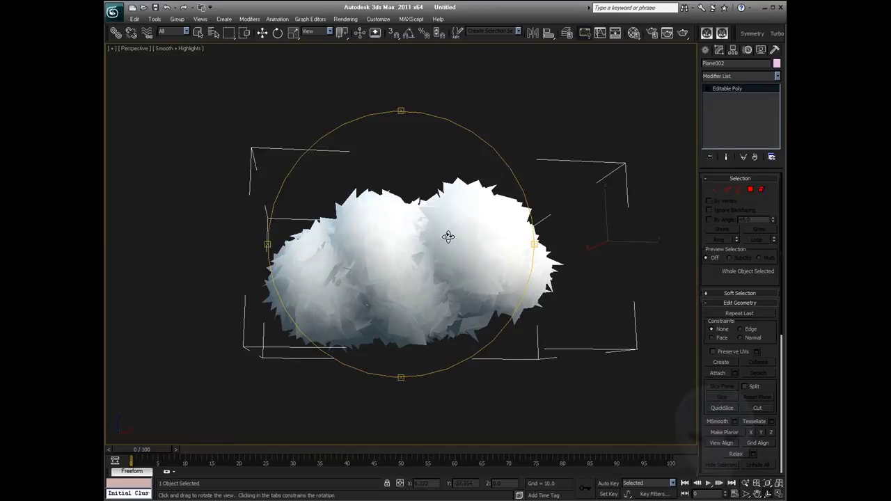
key(shift+q)
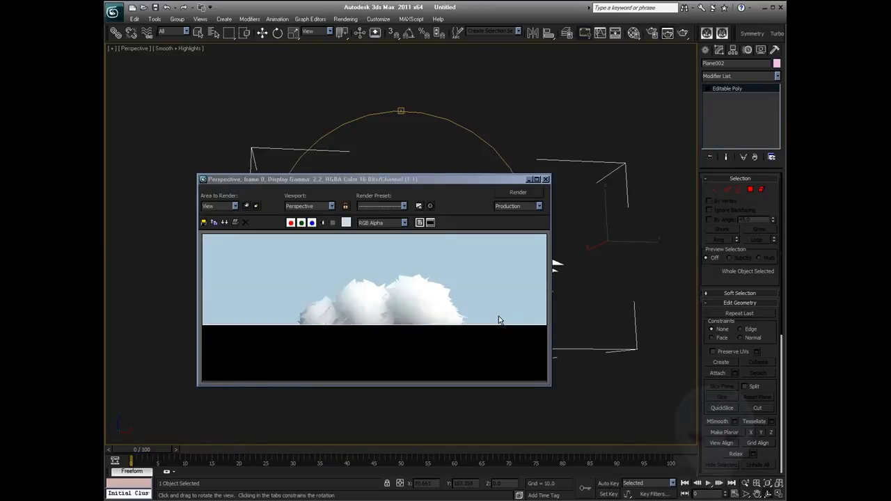
click(545, 180)
- Start a Bitmap opacity map for the unused material 13 - Default and list the JPEG files in the Textures folder
click(633, 33)
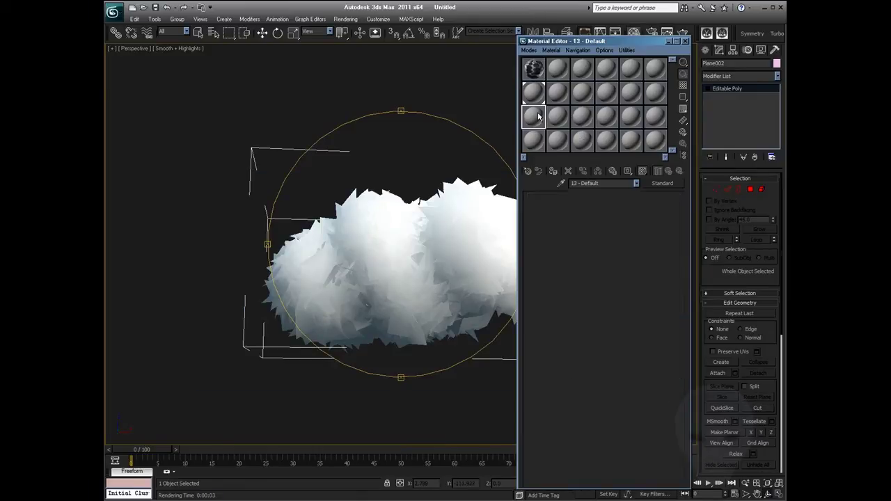
click(533, 117)
click(671, 265)
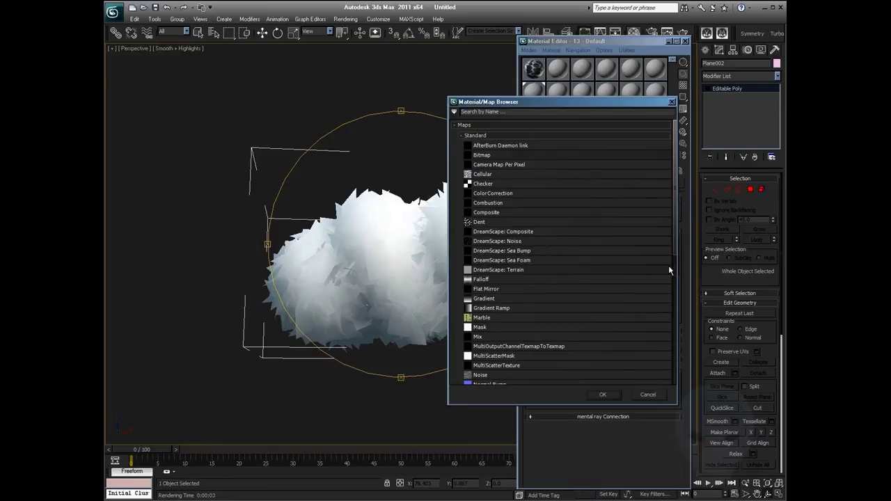
double_click(493, 155)
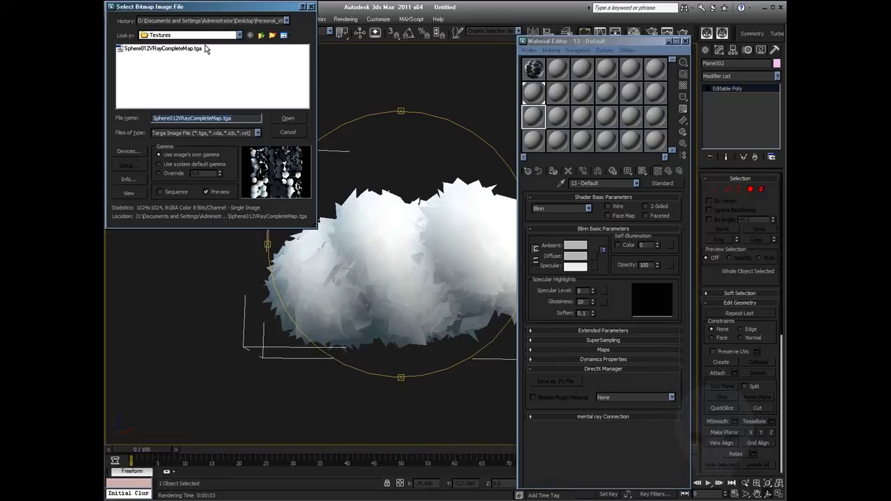
click(209, 132)
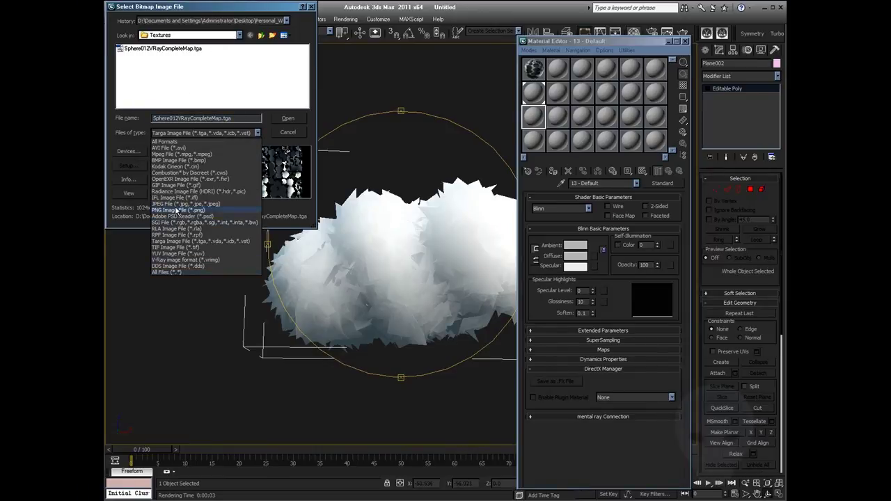
click(176, 204)
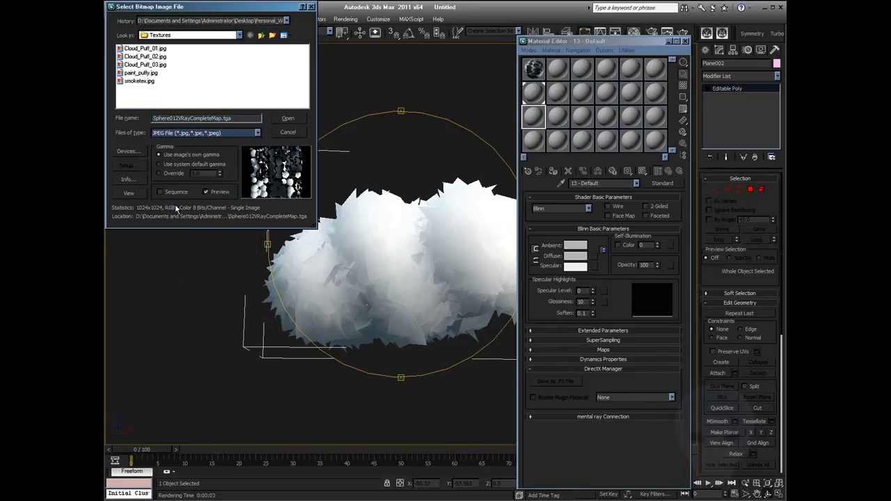
- Preview the cloud puff and paint_puffy textures, then load Cloud_Puff_01.jpg as the opacity map of material 13 - Default
click(158, 49)
key(Down)
key(Down)
key(Down)
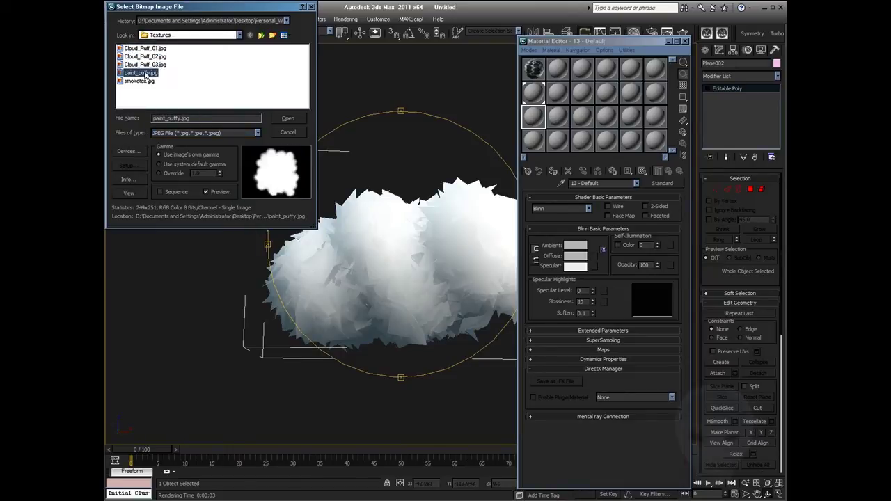
click(145, 51)
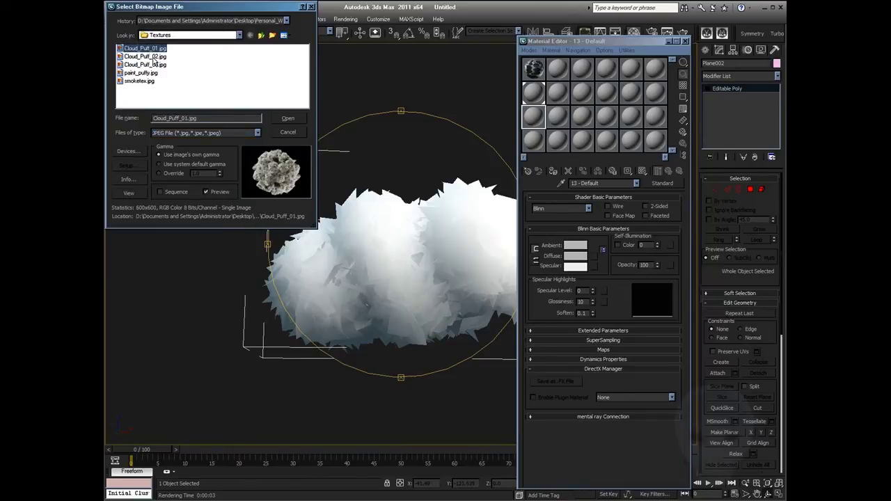
click(288, 119)
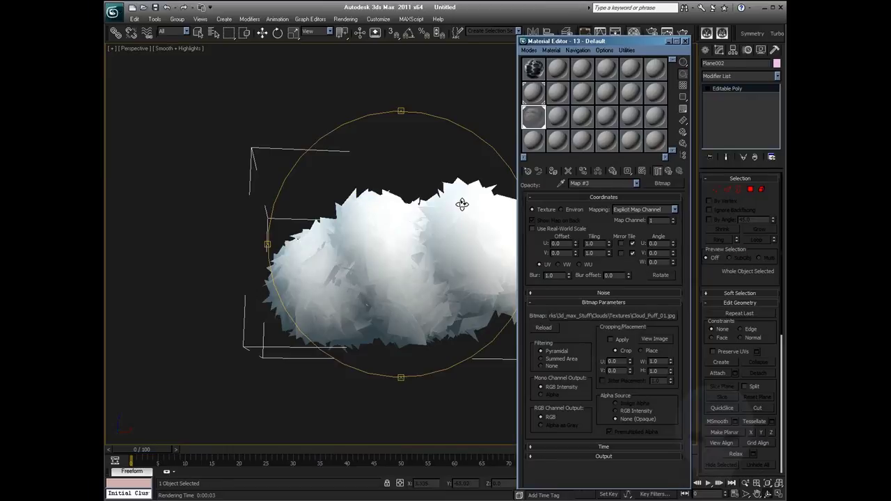
click(671, 171)
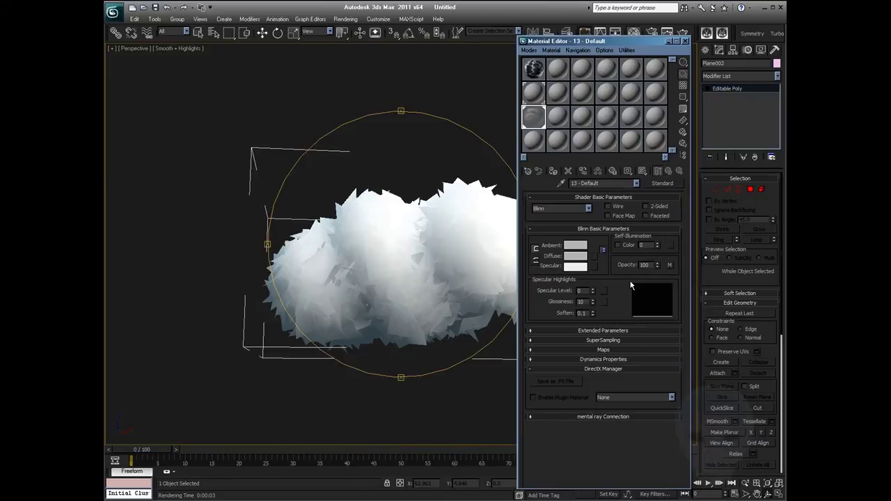
- Assign material 13 - Default to the outer scattered planes Plane002 and hide that object
drag(439, 212, 473, 174)
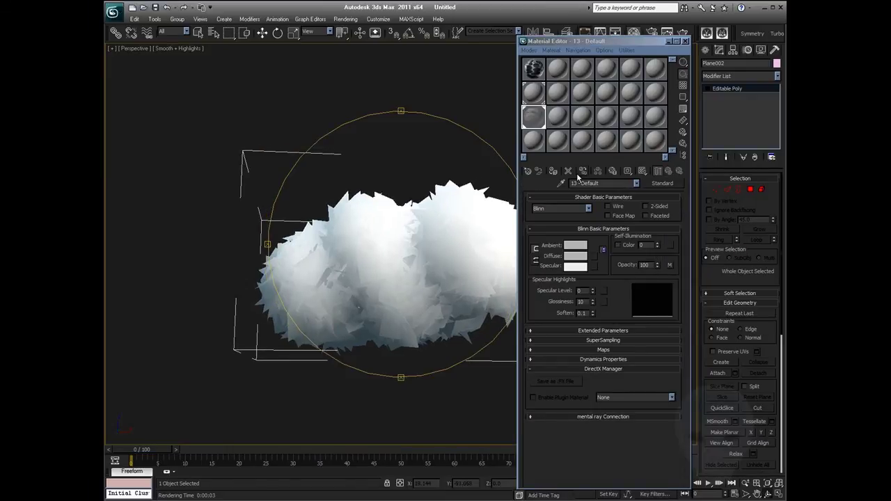
right_click(399, 190)
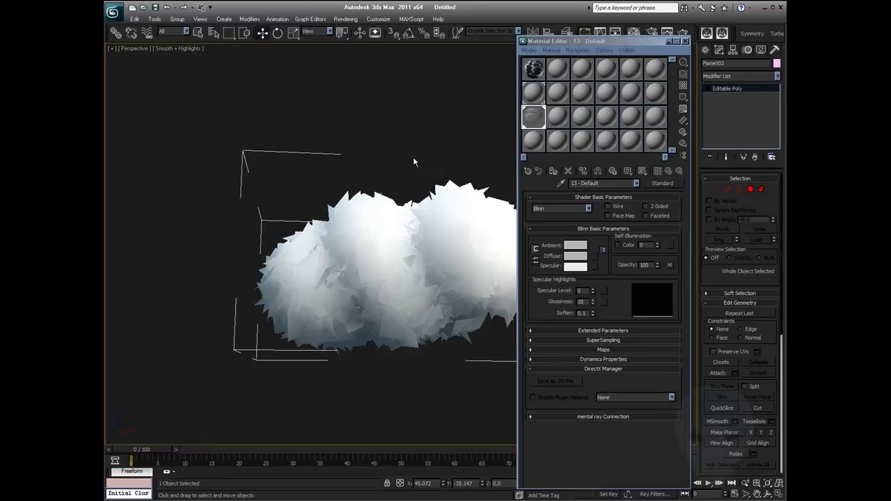
right_click(422, 151)
click(442, 125)
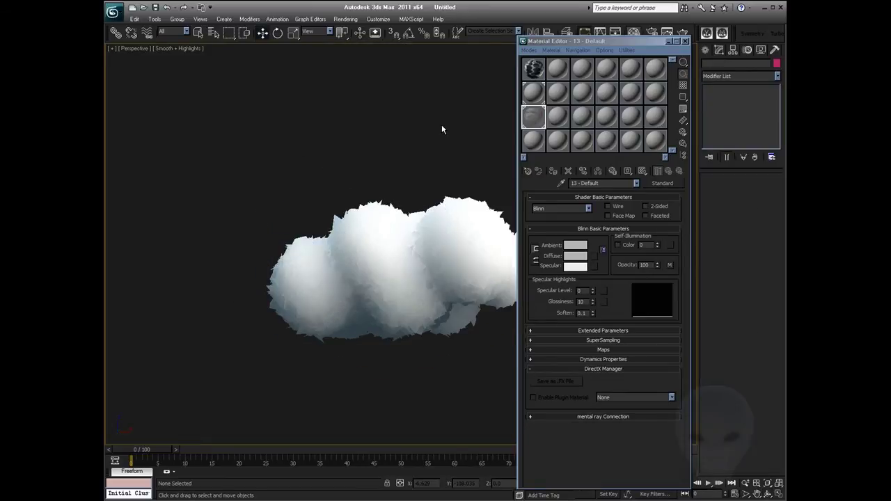
- Give material 14 - Default a Bitmap opacity map with Cloud_Puff_02.jpg and assign it to the inner planes Plane001
click(364, 210)
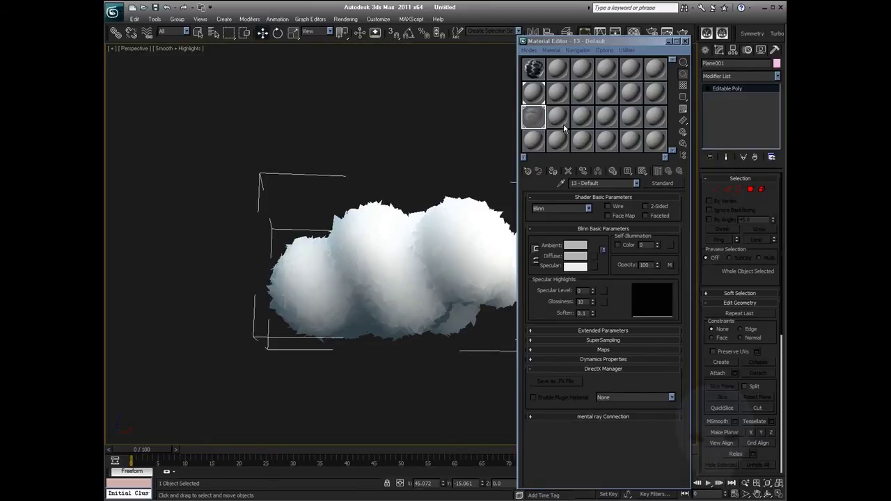
click(556, 116)
drag(575, 255, 672, 268)
click(668, 265)
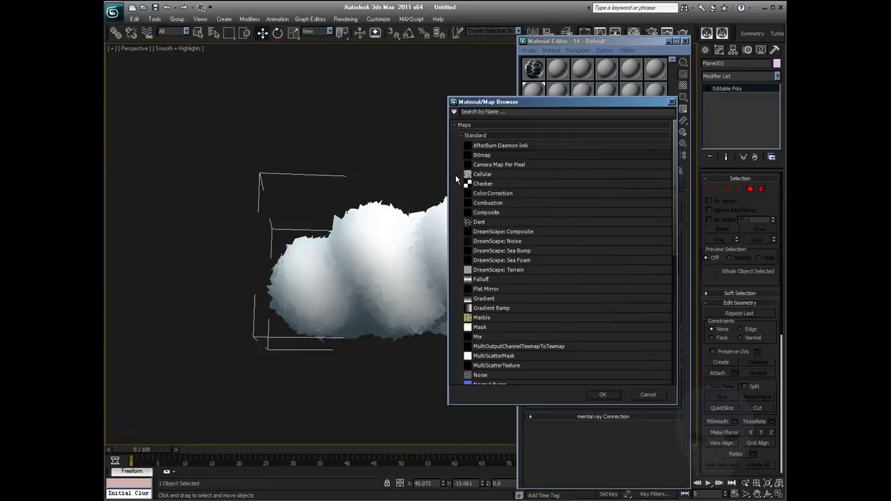
double_click(481, 155)
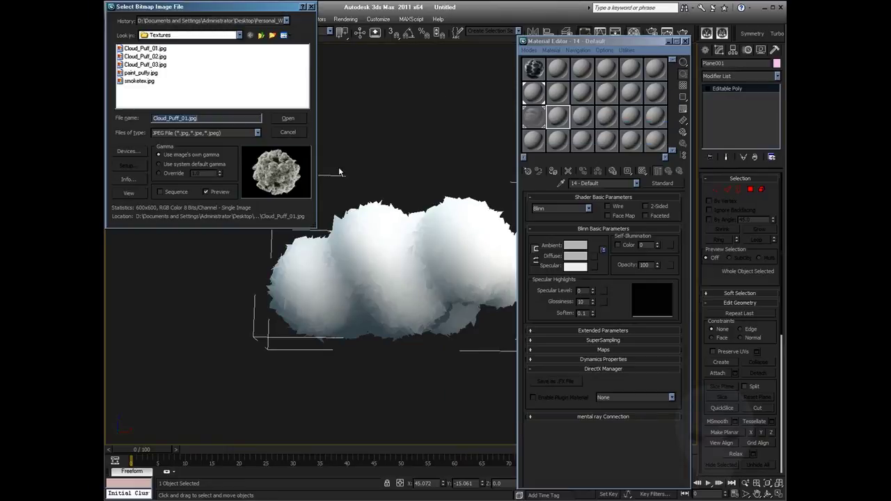
click(156, 58)
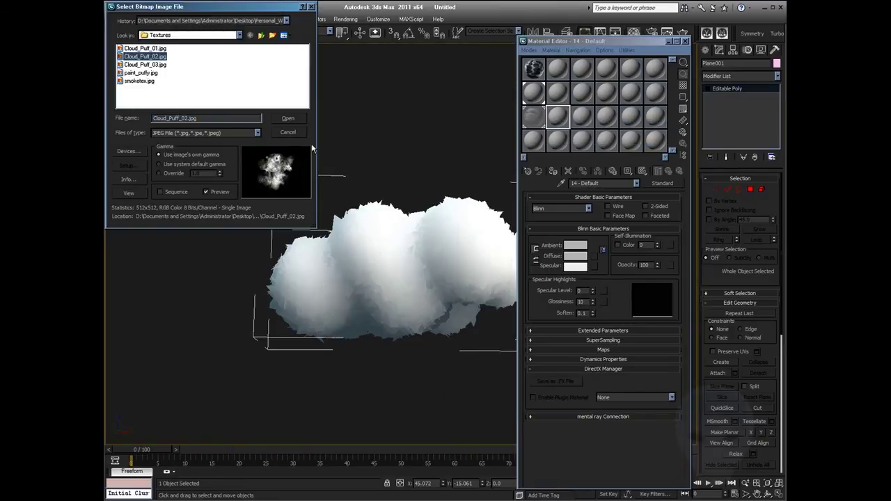
click(298, 117)
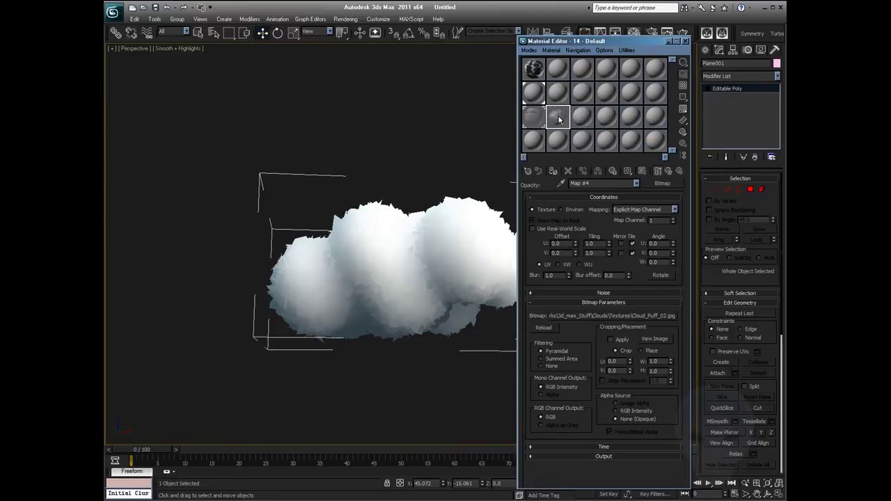
click(657, 171)
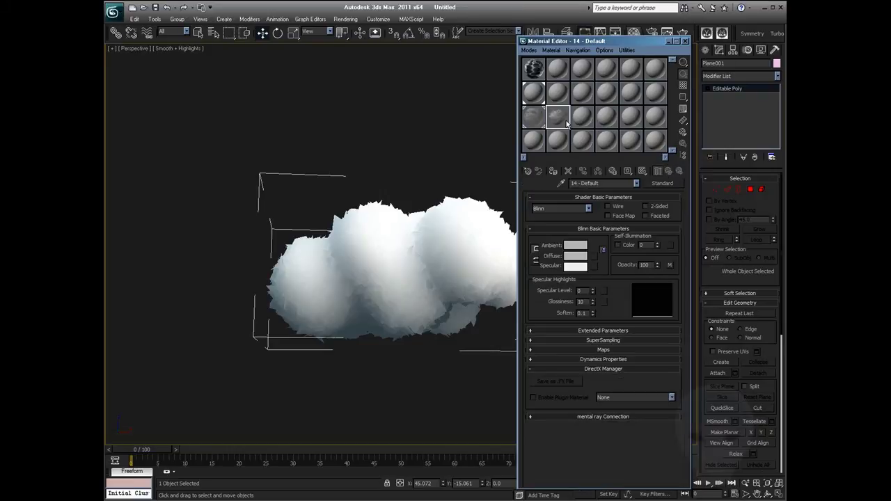
drag(347, 214, 342, 223)
- Unhide all objects and render the complete cloud with its opacity-mapped materials from the side
click(685, 41)
right_click(496, 194)
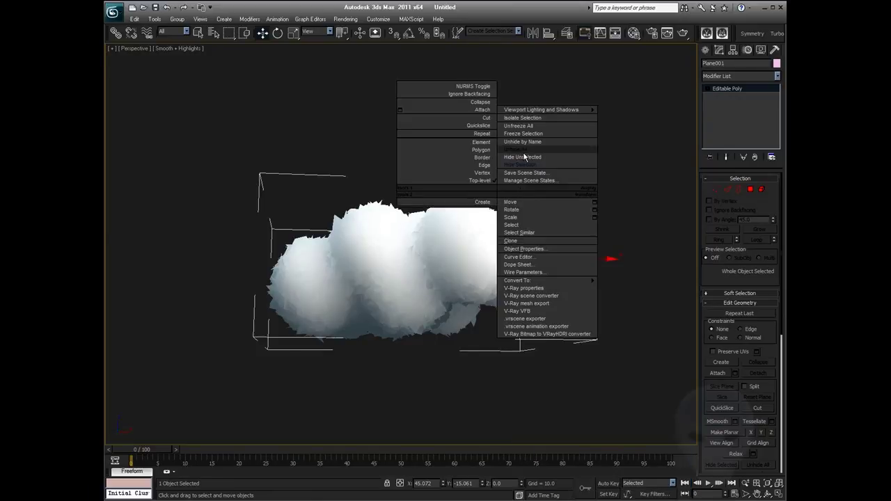
click(587, 175)
click(588, 184)
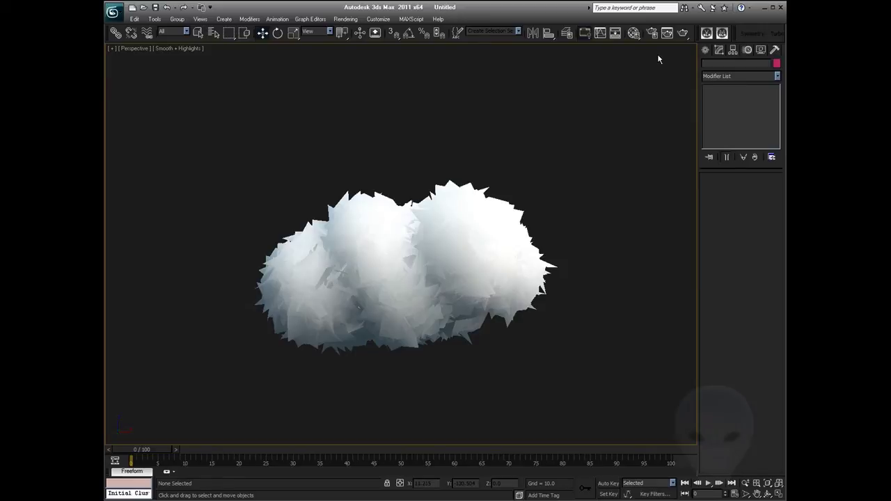
click(683, 35)
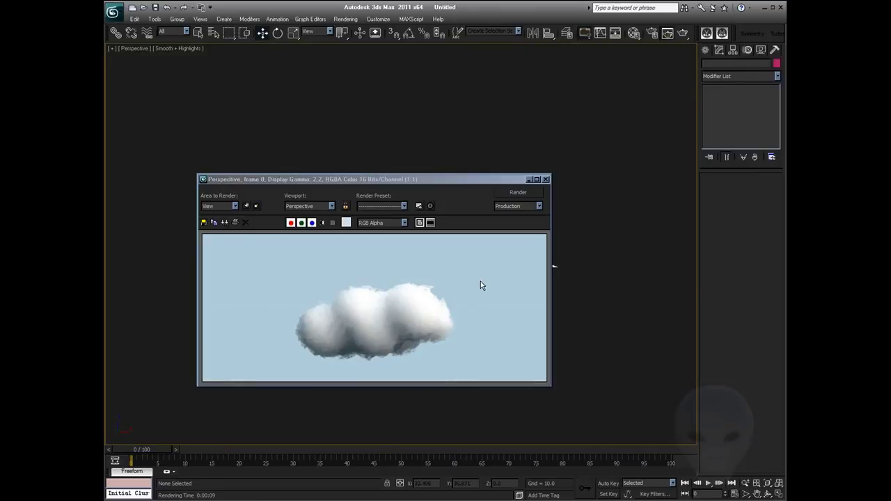
click(547, 179)
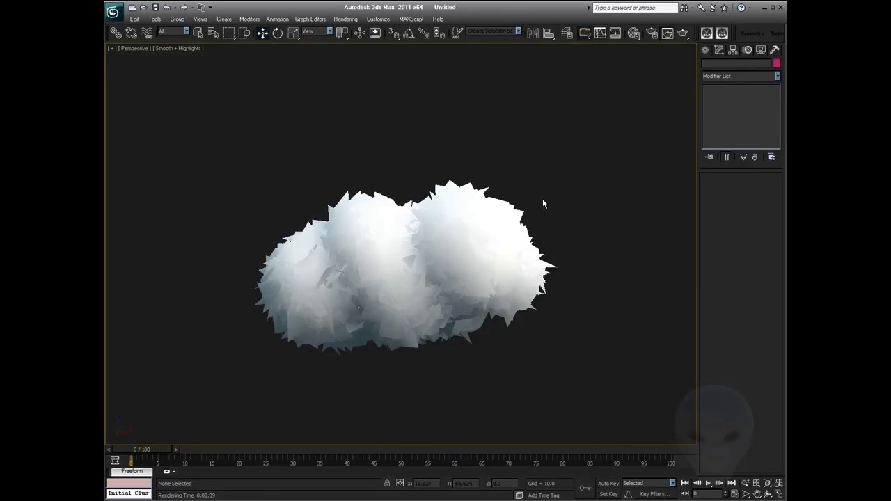
- Render the cloud from underneath to check its shaded underside
key(ctrl+r)
drag(487, 251, 554, 263)
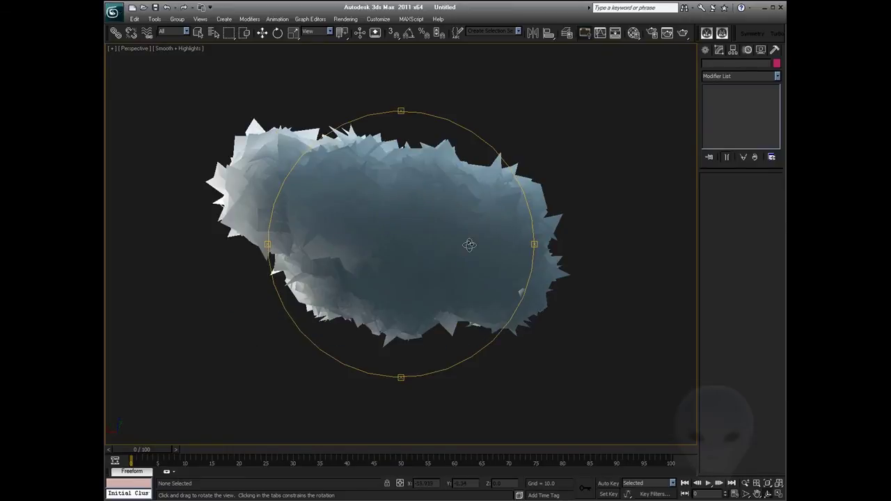
drag(469, 244, 439, 236)
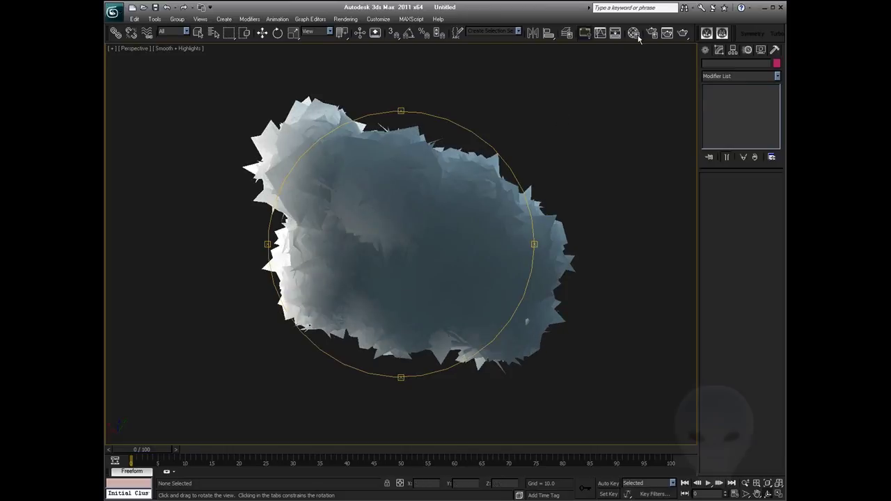
click(682, 34)
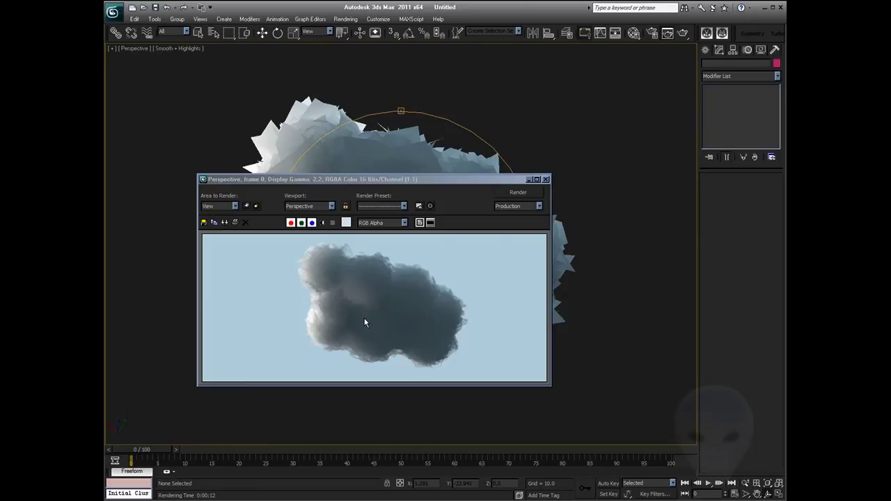
click(546, 180)
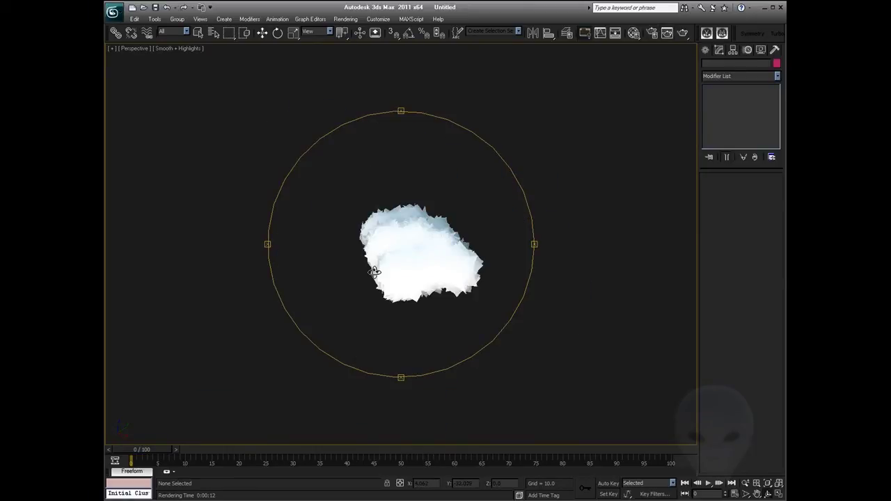
- Create a standard Omni light beside the cloud and raise it to a Z height of about 31.7
click(705, 50)
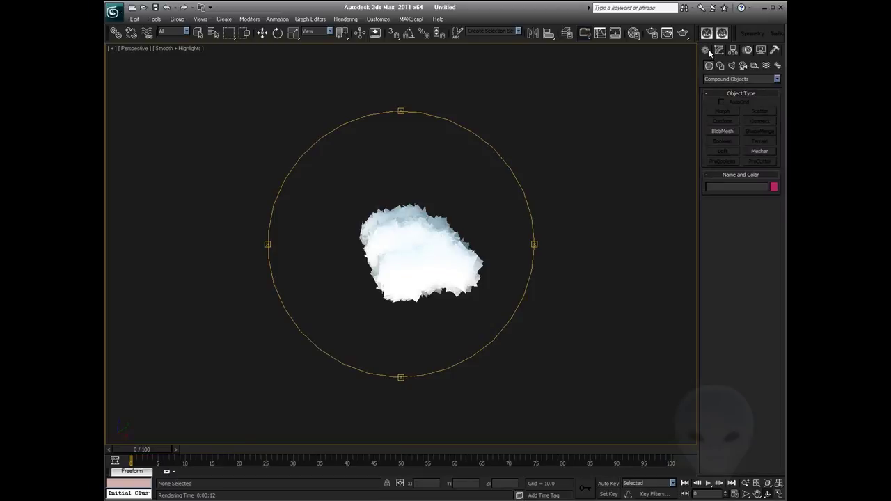
click(742, 67)
click(723, 131)
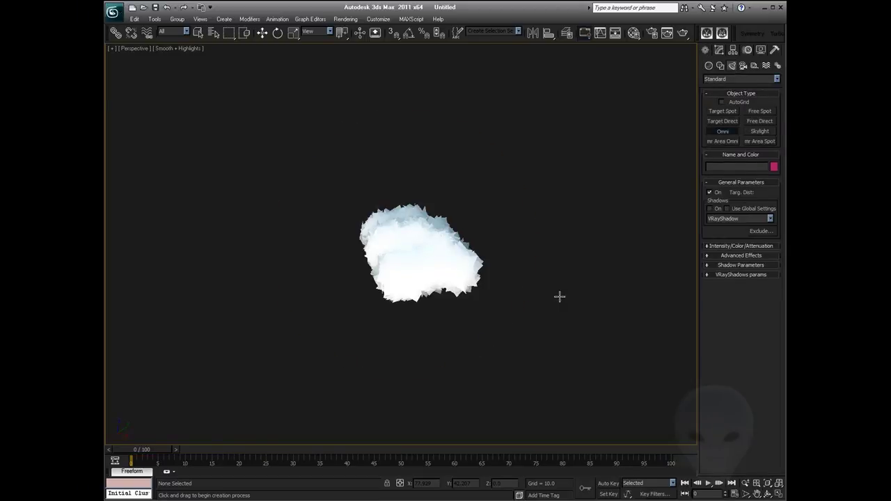
click(508, 184)
key(w)
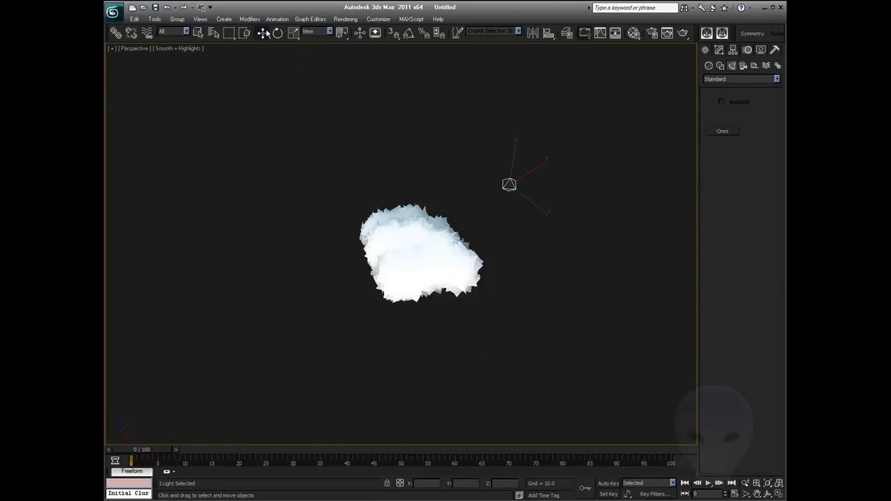
click(768, 491)
drag(446, 318, 463, 328)
middle_drag(464, 327, 508, 306)
key(w)
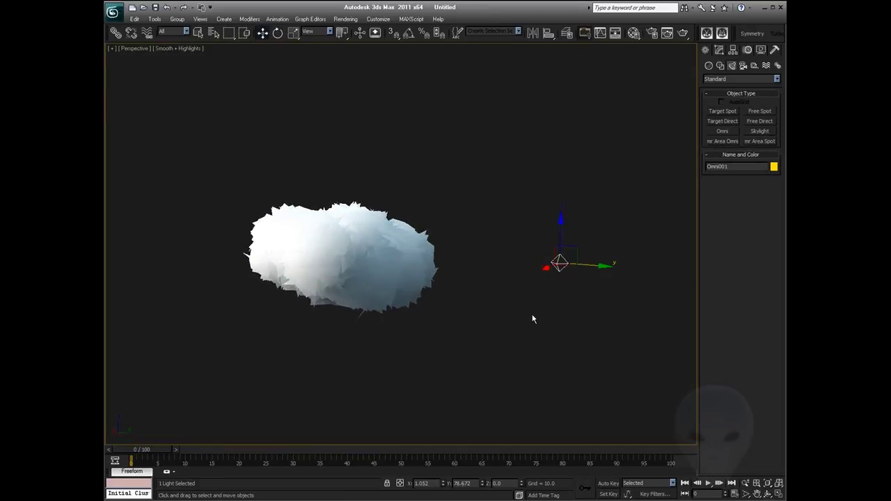
drag(561, 227, 564, 130)
- Set the Omni light's intensity multiplier to 43 and render the cloud to test how it reacts to the light
click(719, 53)
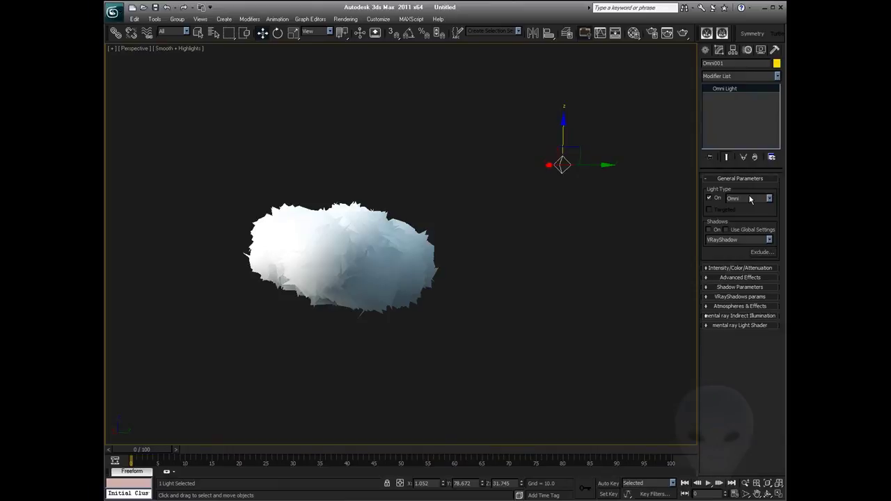
click(722, 268)
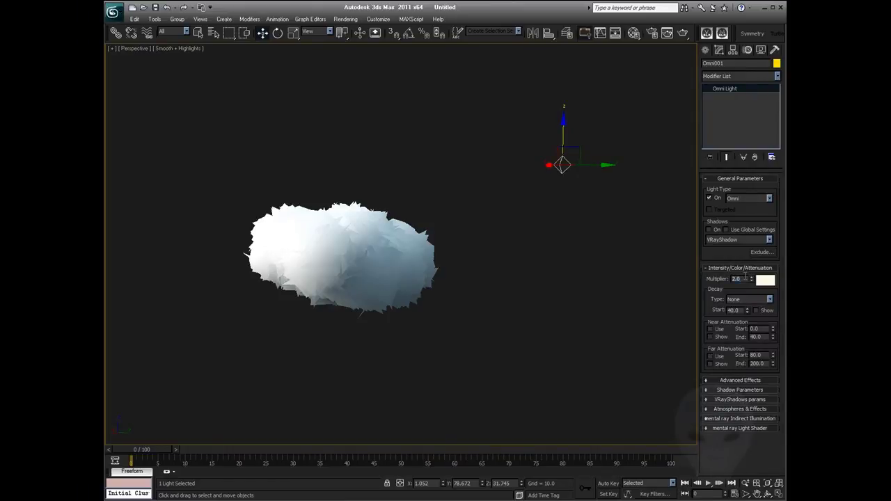
text(43)
key(Return)
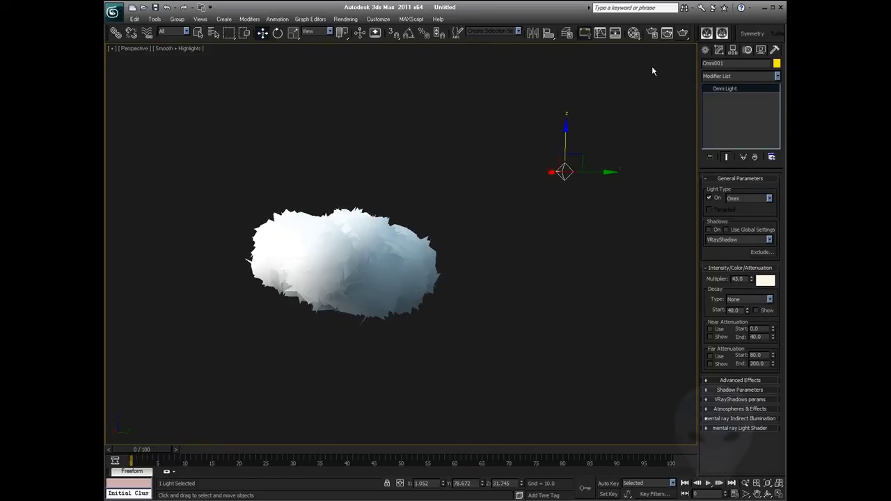
key(shift+q)
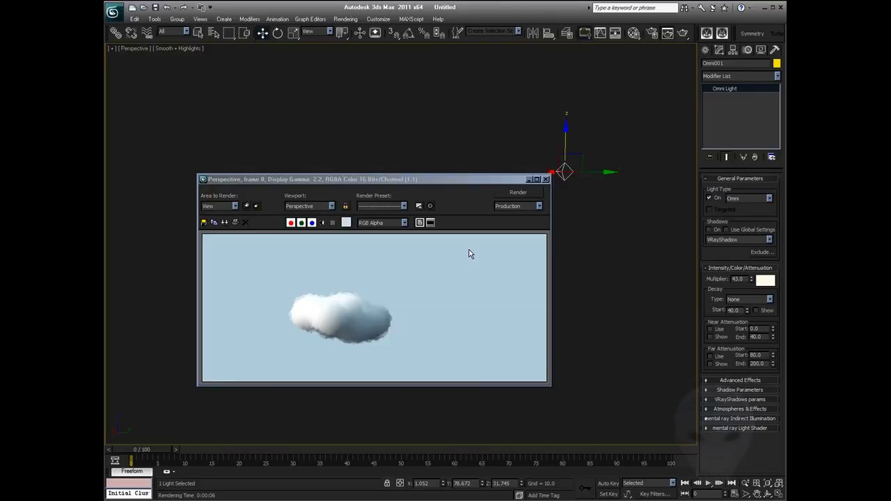
click(545, 180)
- Delete the Omni light beside the cloud
key(Delete)
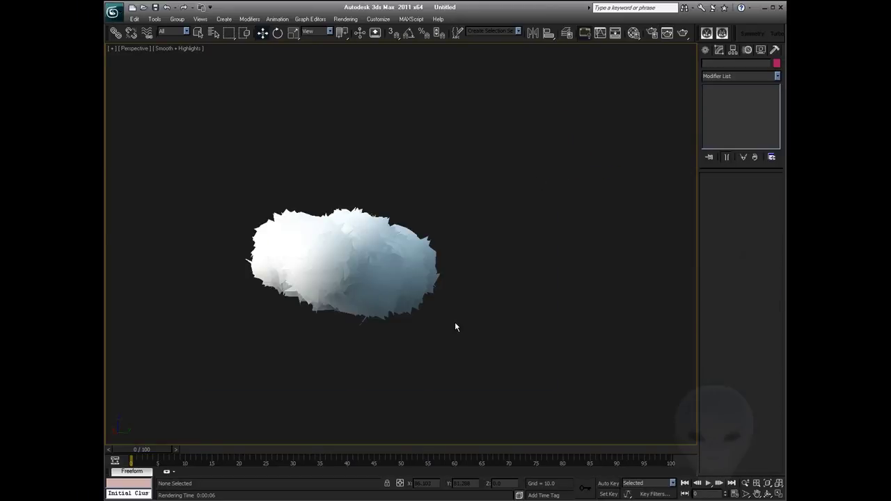
middle_drag(456, 324, 490, 314)
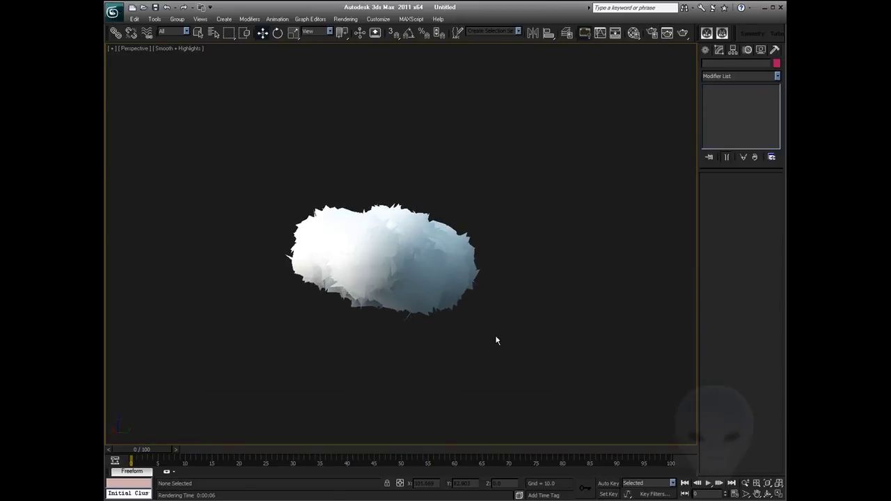
key(ctrl+r)
drag(495, 340, 434, 216)
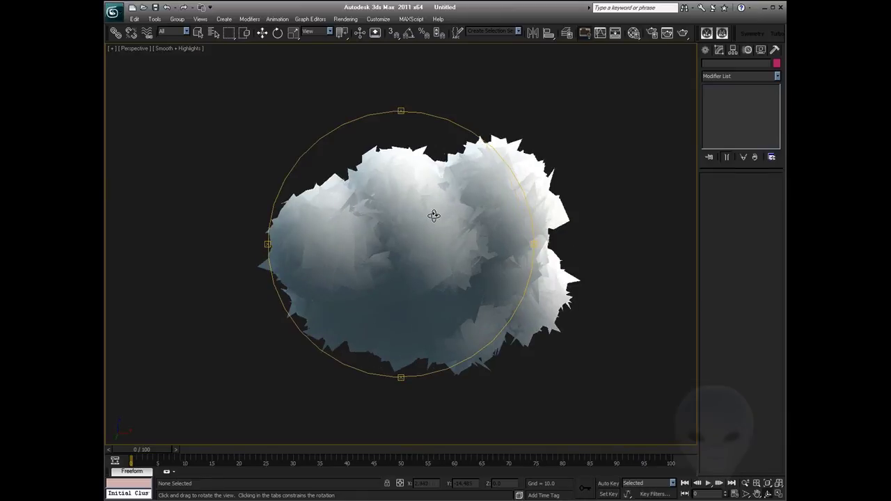
key(Escape)
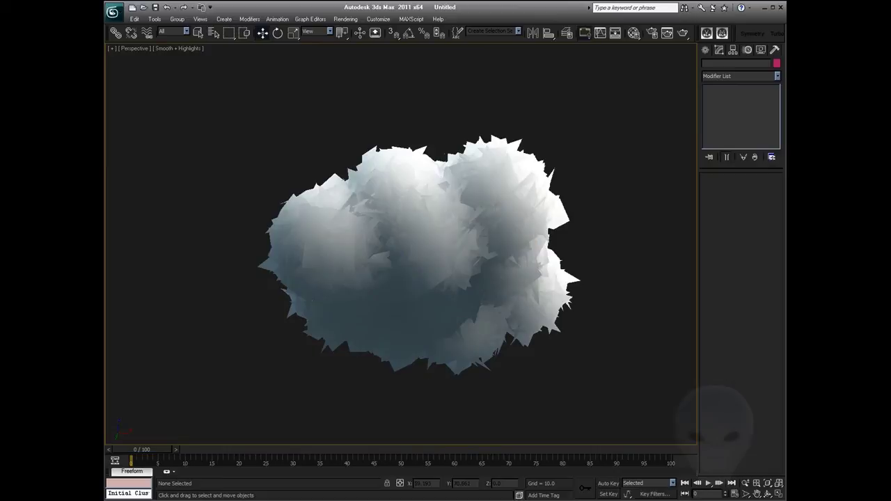